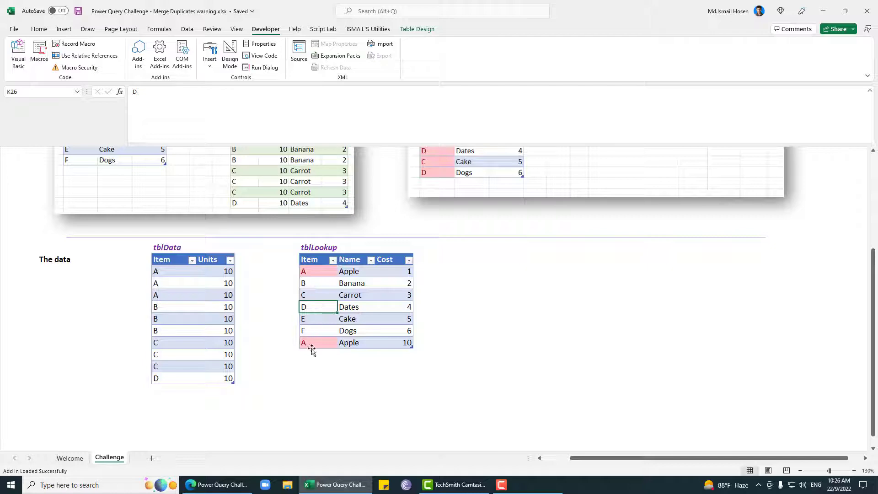
# Examine the challenge's expected outputs with and without duplicates and the source tables tblData and tblLookup
pyautogui.click(310, 342)
pyautogui.scroll(3, 309, 341)
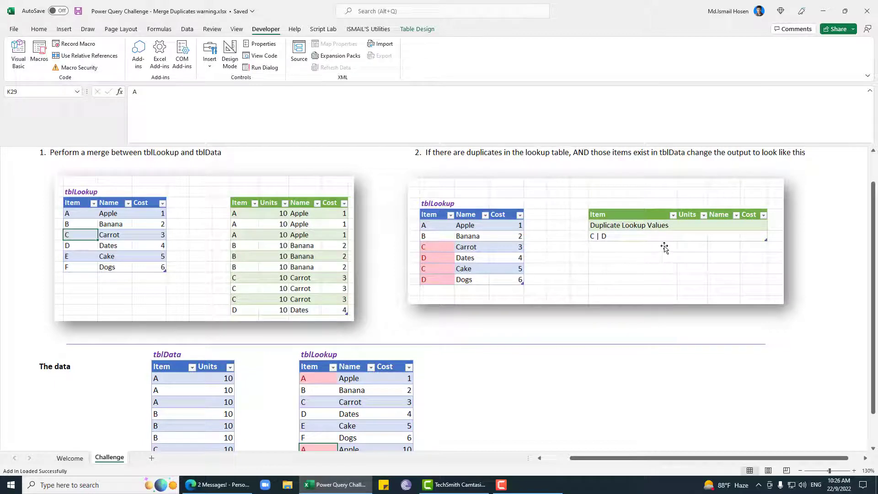
pyautogui.scroll(-1, 677, 243)
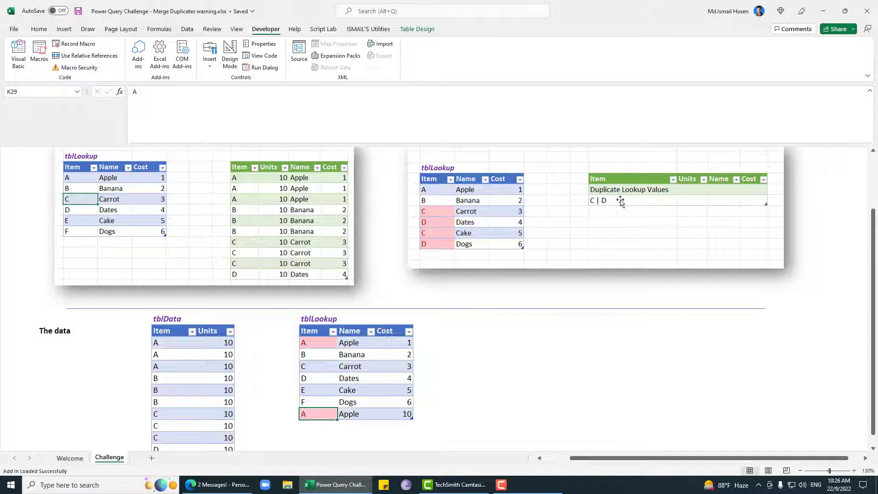
pyautogui.scroll(1, 530, 217)
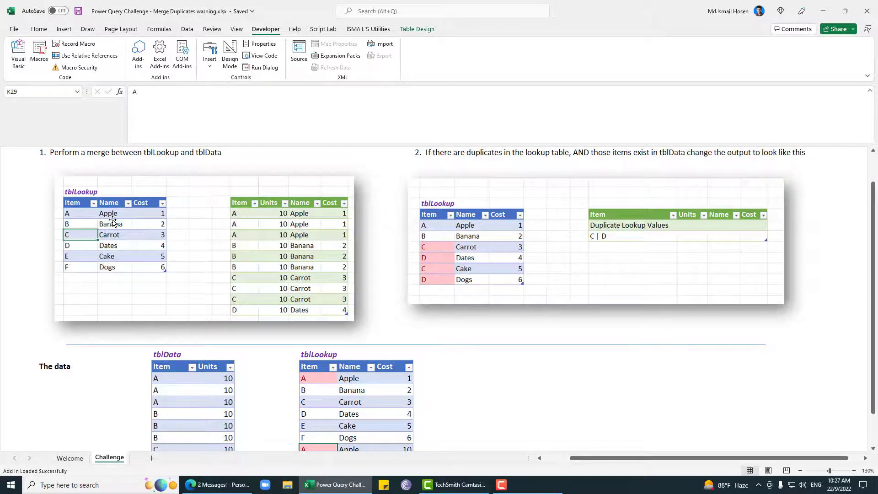
pyautogui.scroll(-2, 176, 308)
pyautogui.scroll(2, 180, 308)
pyautogui.scroll(-2, 201, 333)
pyautogui.click(203, 334)
pyautogui.click(364, 347)
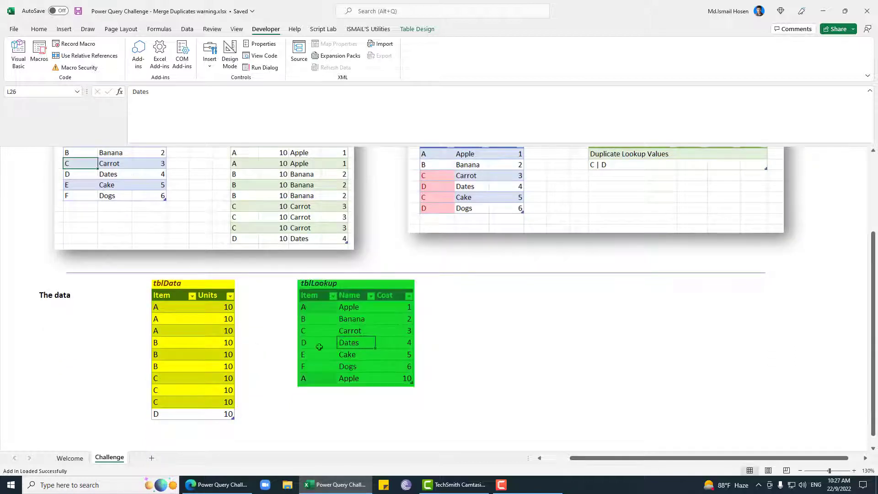
# Bring the tblData table into Power Query and remove its automatic Changed Type step
pyautogui.click(188, 319)
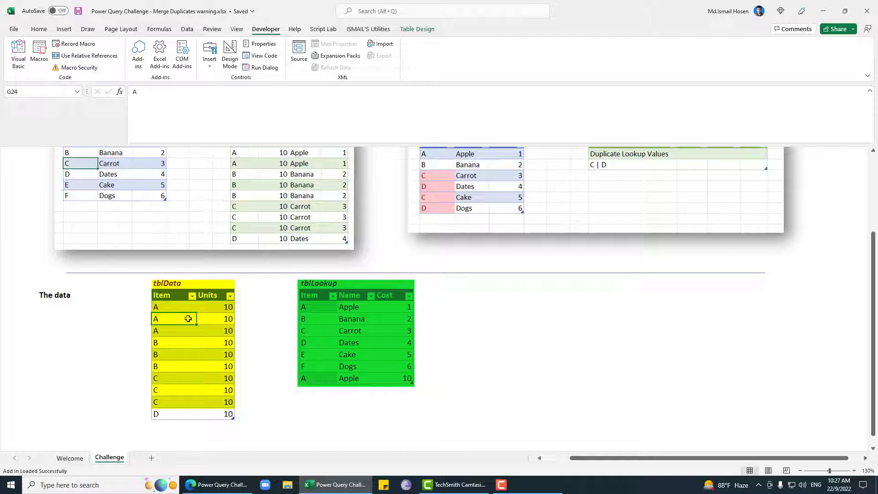
pyautogui.press('alt')
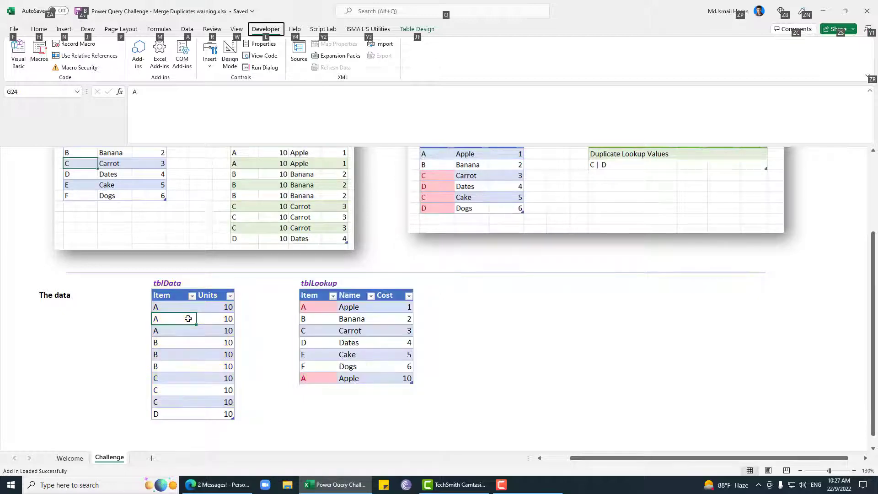
pyautogui.press('a')
pyautogui.press('p')
pyautogui.press('t')
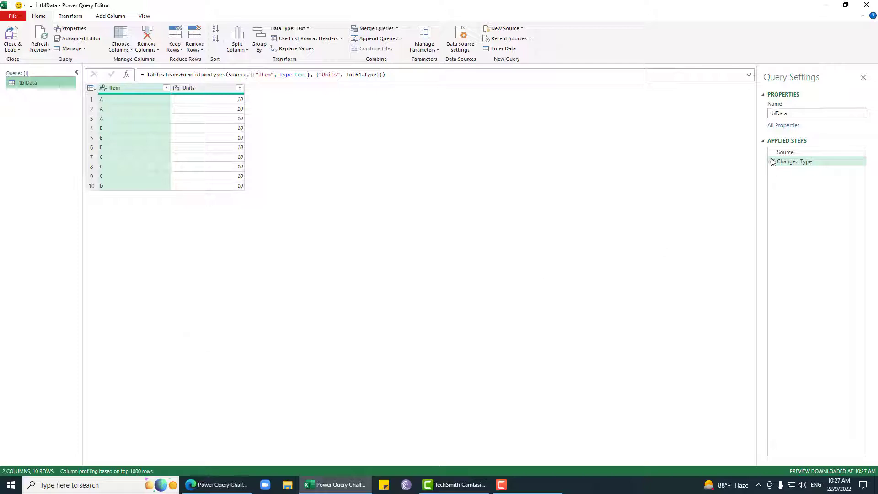
pyautogui.click(772, 161)
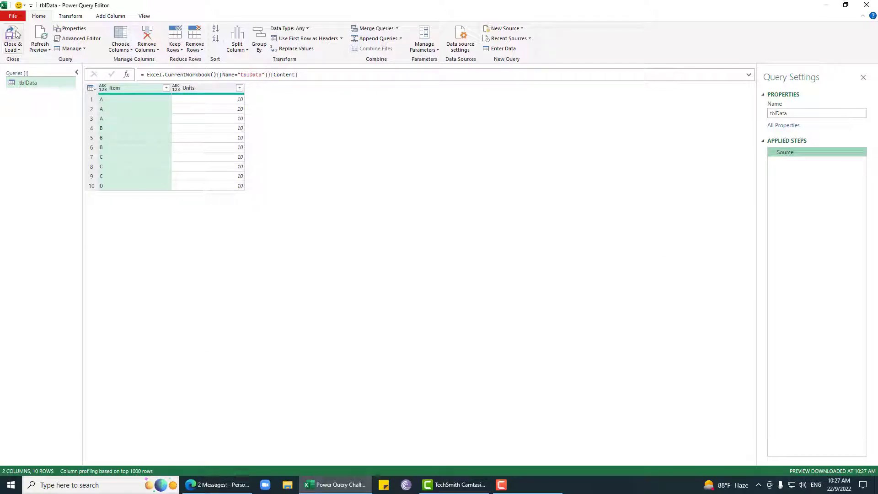
# Close and load the tblData query as a connection only
pyautogui.click(12, 47)
pyautogui.click(41, 70)
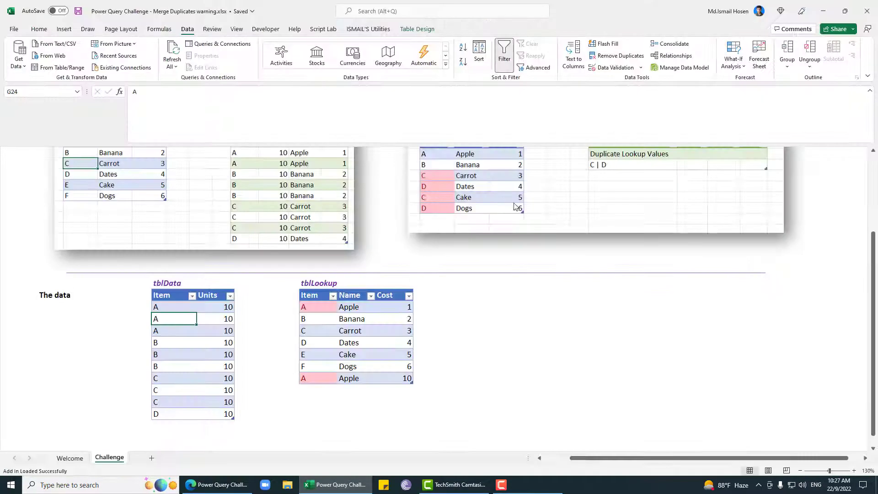
pyautogui.click(361, 224)
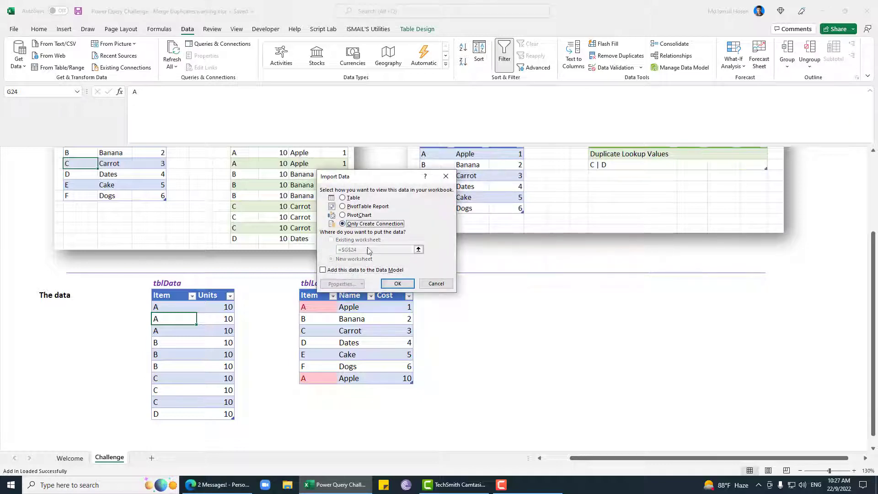
pyautogui.click(398, 284)
# Bring the tblLookup table into Power Query and remove its automatic Changed Type step
pyautogui.click(352, 320)
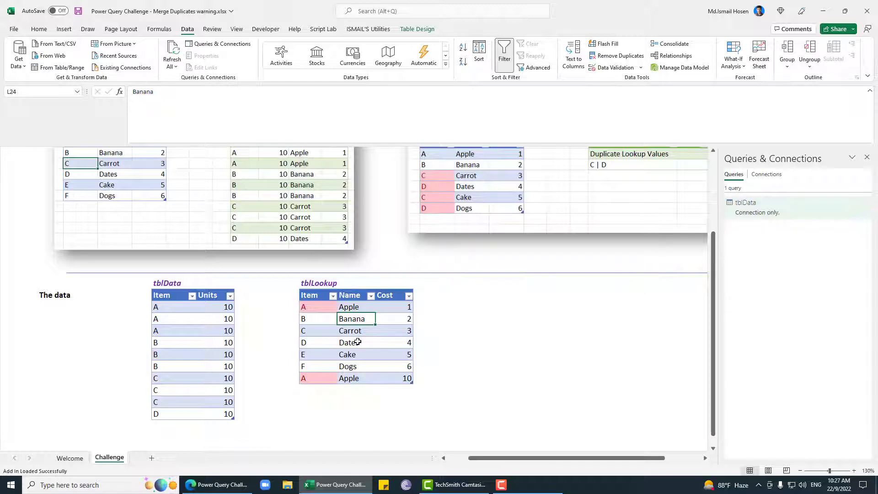
pyautogui.press('alt')
pyautogui.press('a')
pyautogui.press('p')
pyautogui.press('t')
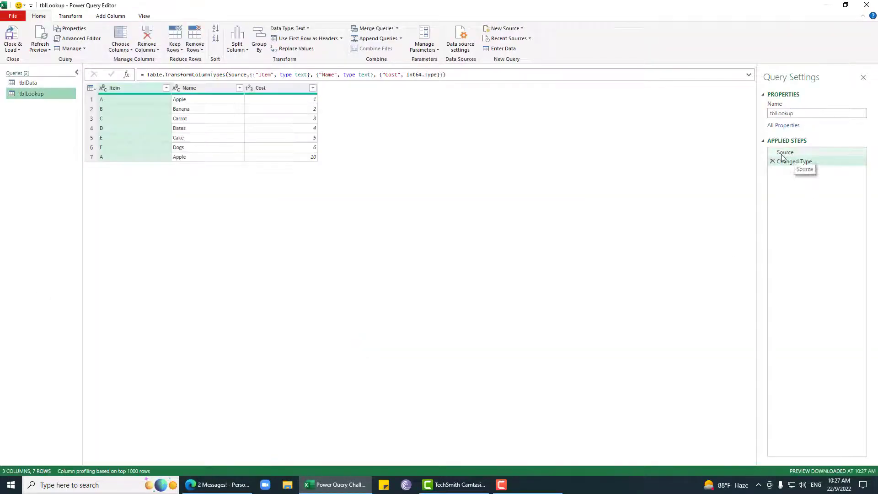
pyautogui.click(773, 162)
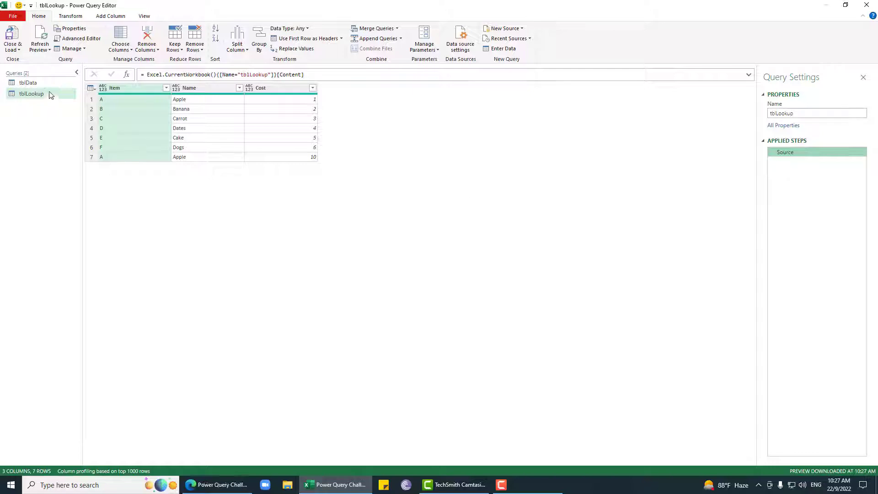
# Close and load the tblLookup query as a connection only
pyautogui.click(9, 49)
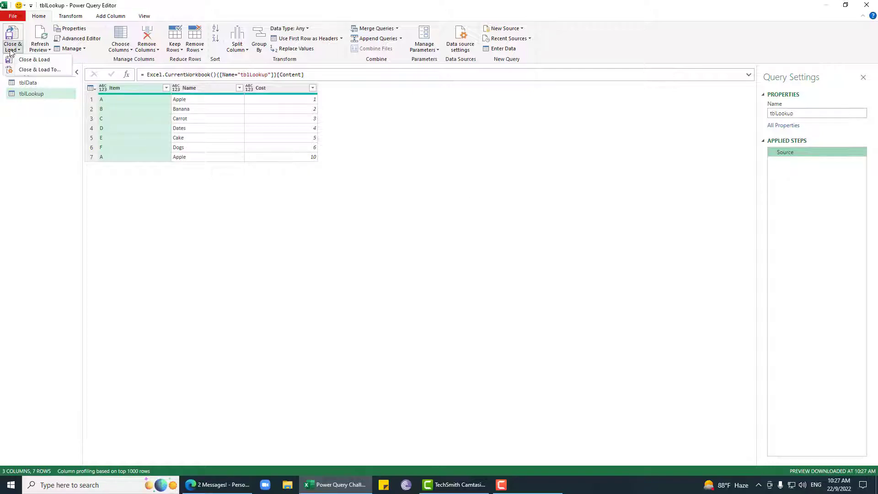
pyautogui.click(46, 71)
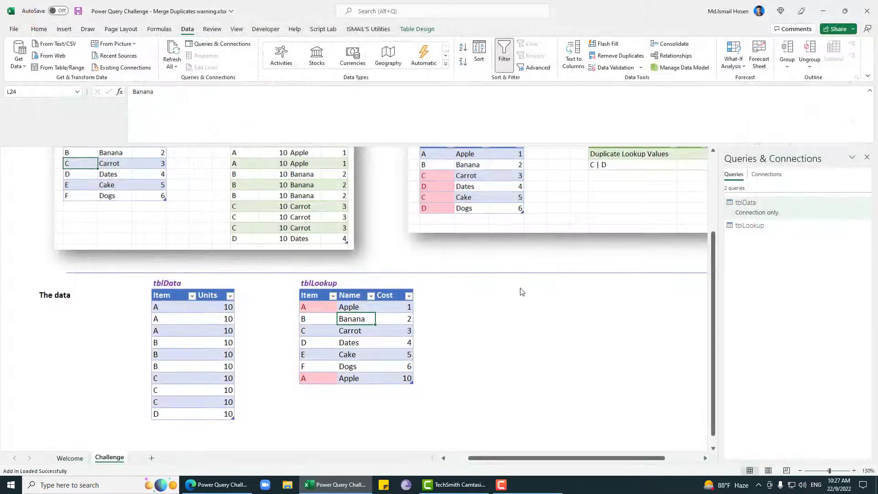
pyautogui.click(343, 224)
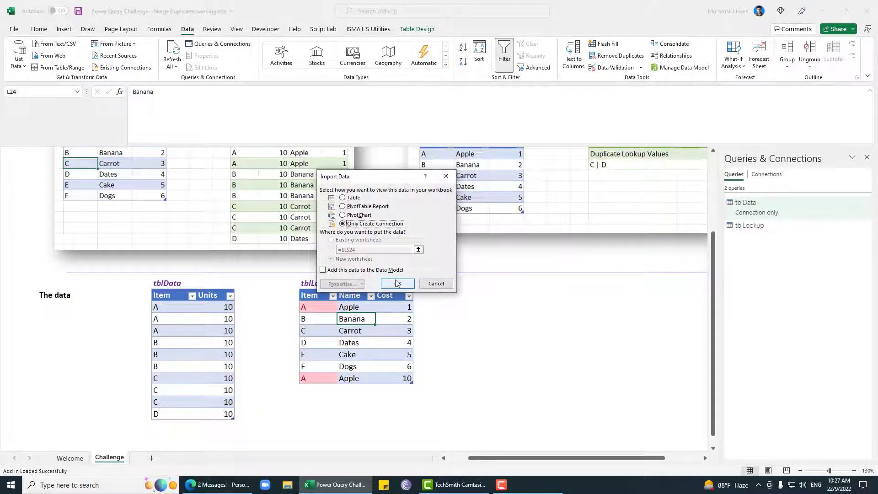
pyautogui.click(397, 284)
# Delete the duplicate item A row at the end of the tblLookup table on the worksheet
pyautogui.click(311, 378)
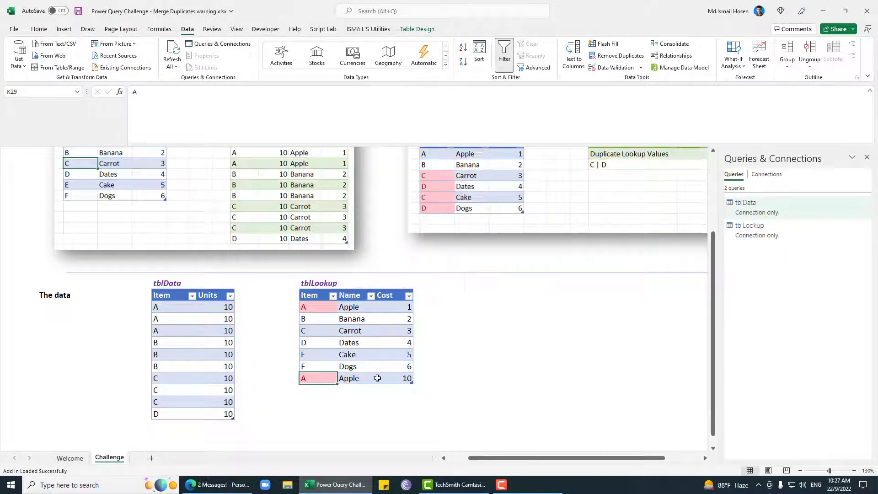
pyautogui.moveTo(391, 377); pyautogui.dragTo(327, 378)
pyautogui.rightClick(327, 378)
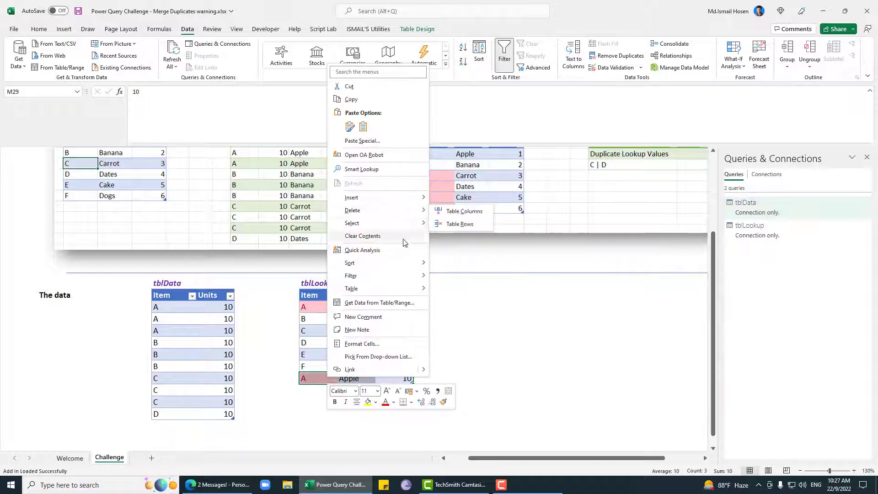
pyautogui.click(451, 225)
pyautogui.click(377, 329)
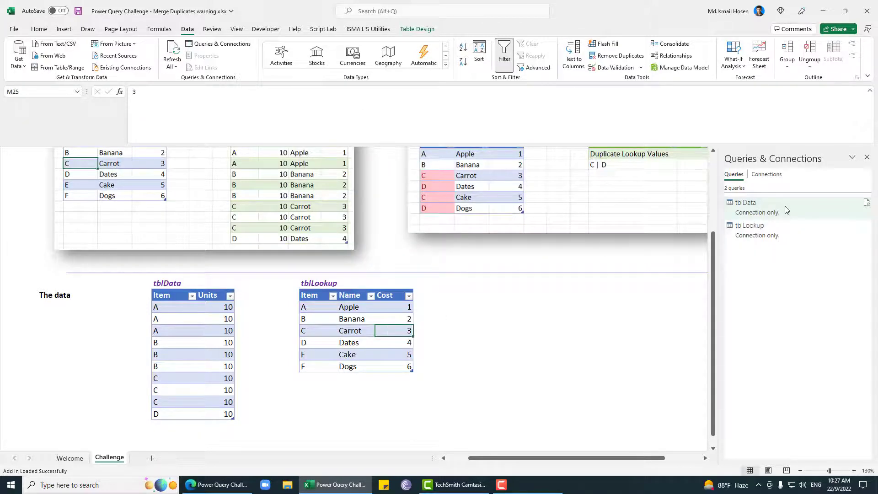
# Create a new merge query in Power Query joining tblData to tblLookup on their Item columns with a Left Outer join
pyautogui.doubleClick(772, 228)
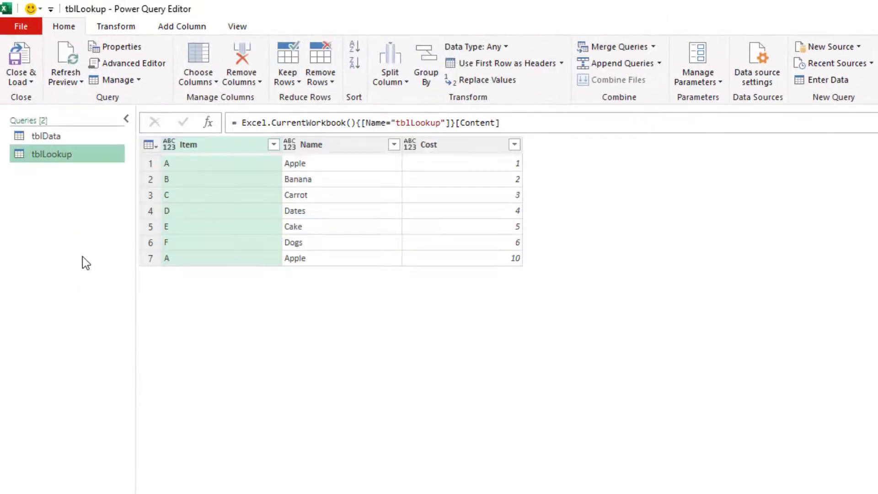
pyautogui.rightClick(47, 195)
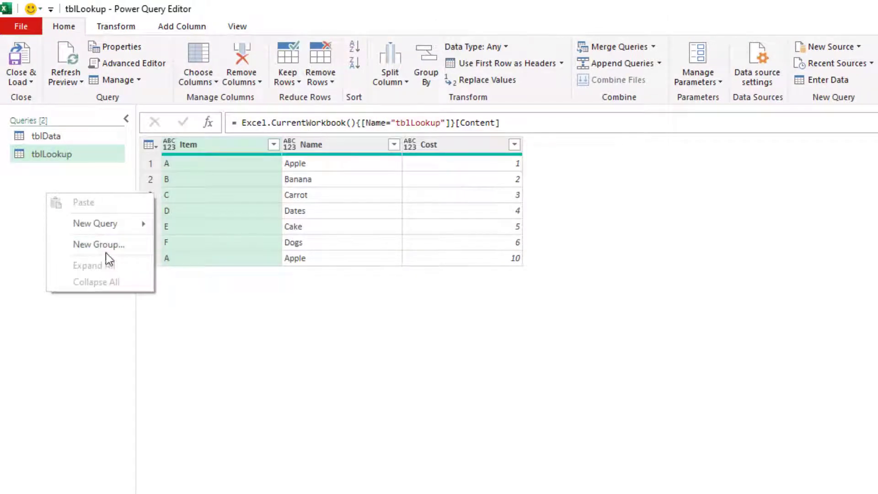
pyautogui.moveTo(104, 226)
pyautogui.moveTo(199, 315)
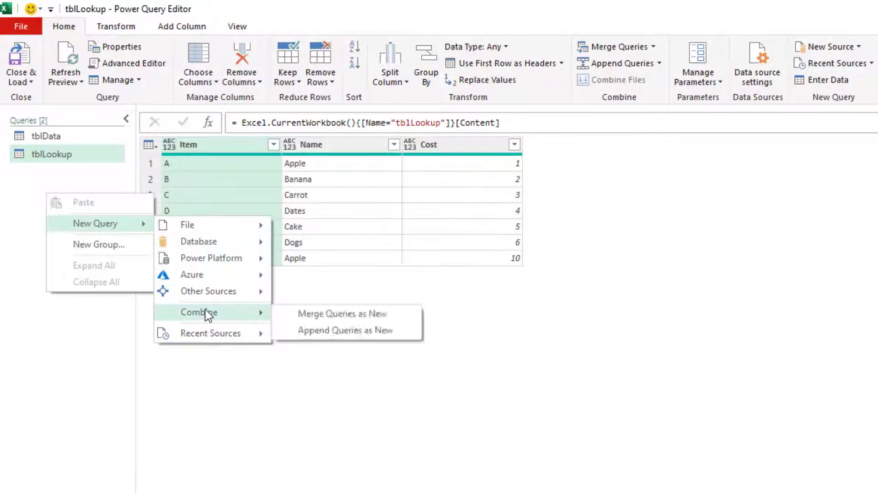
pyautogui.click(313, 317)
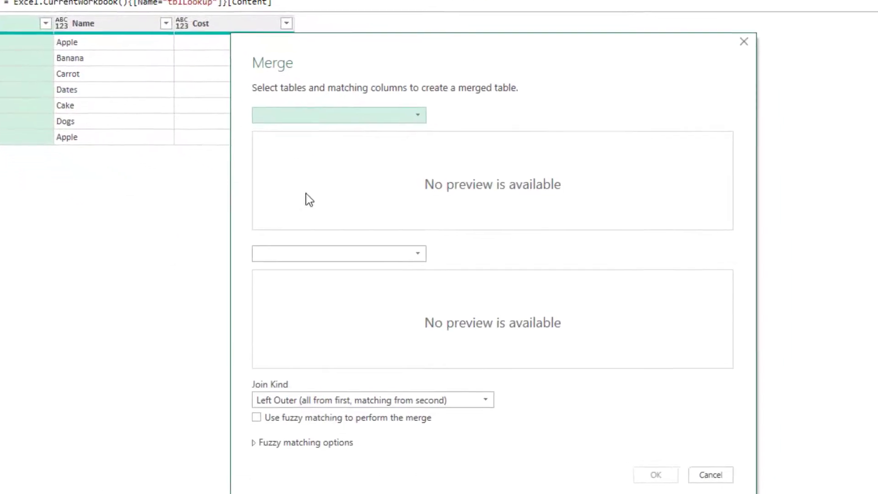
pyautogui.click(372, 111)
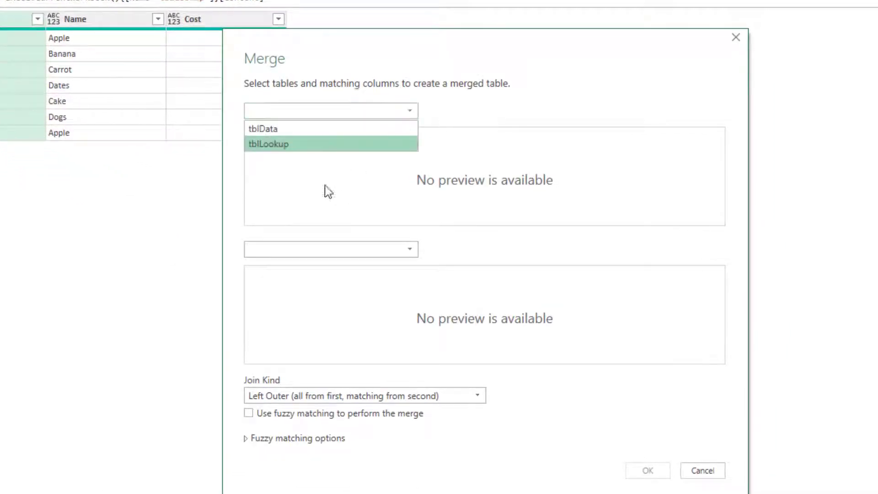
pyautogui.click(289, 131)
pyautogui.click(304, 247)
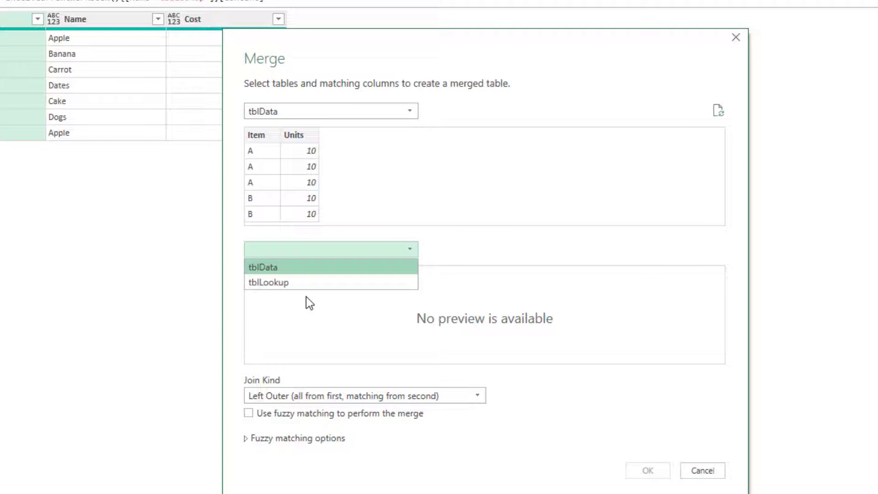
pyautogui.click(282, 281)
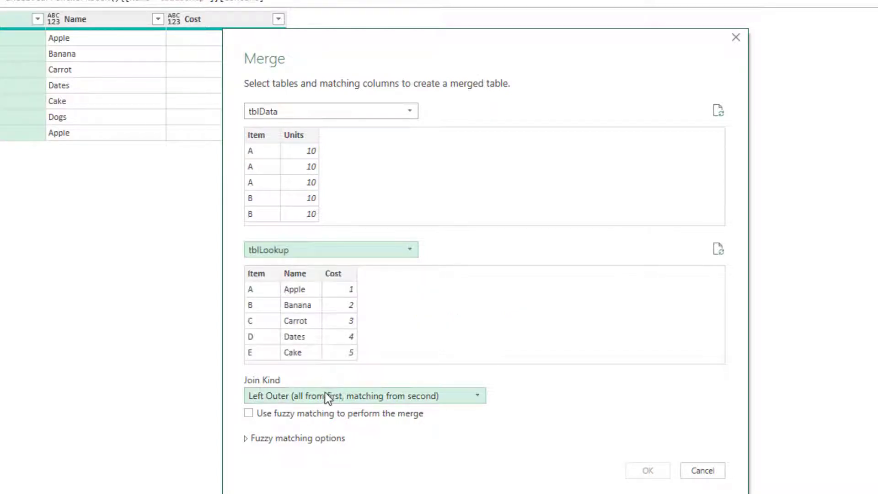
pyautogui.click(265, 135)
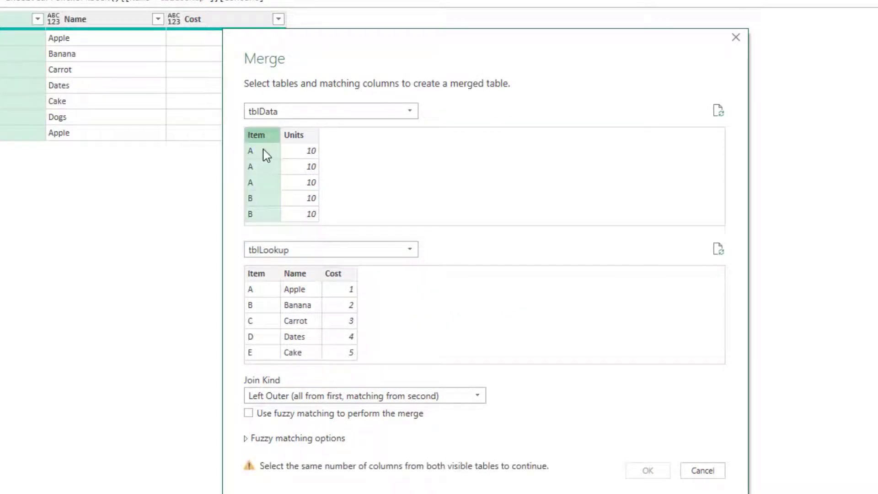
pyautogui.click(261, 274)
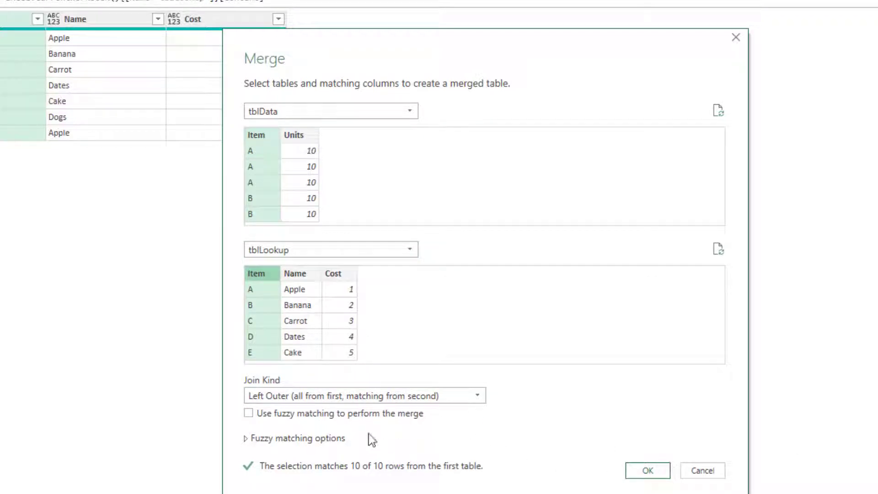
pyautogui.click(647, 471)
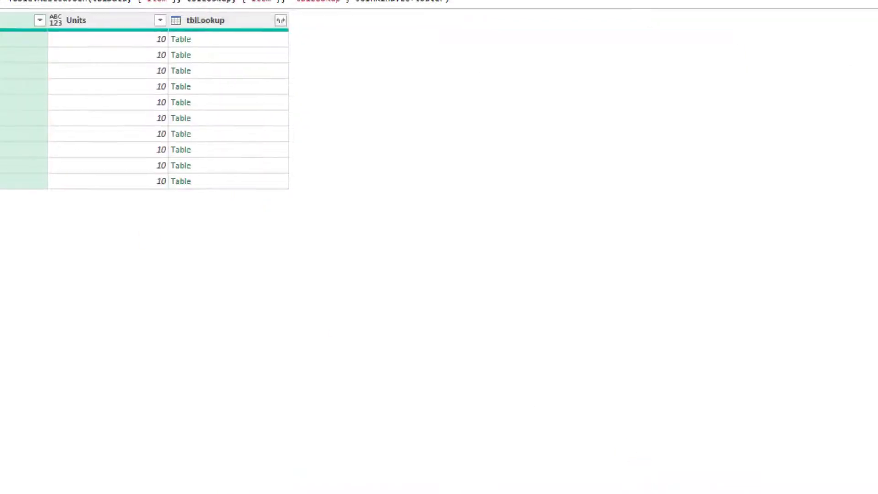
# Expand the merged tblLookup column to only Name and Cost, without the original column name as prefix
pyautogui.click(429, 100)
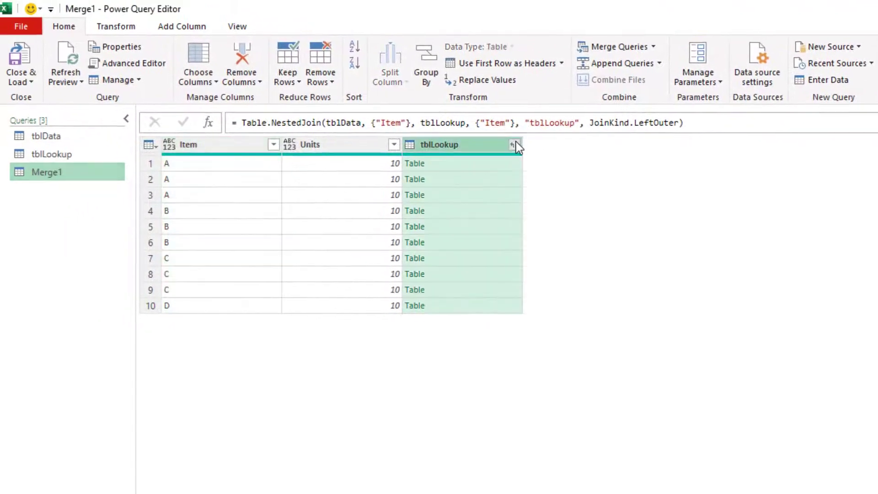
pyautogui.click(304, 288)
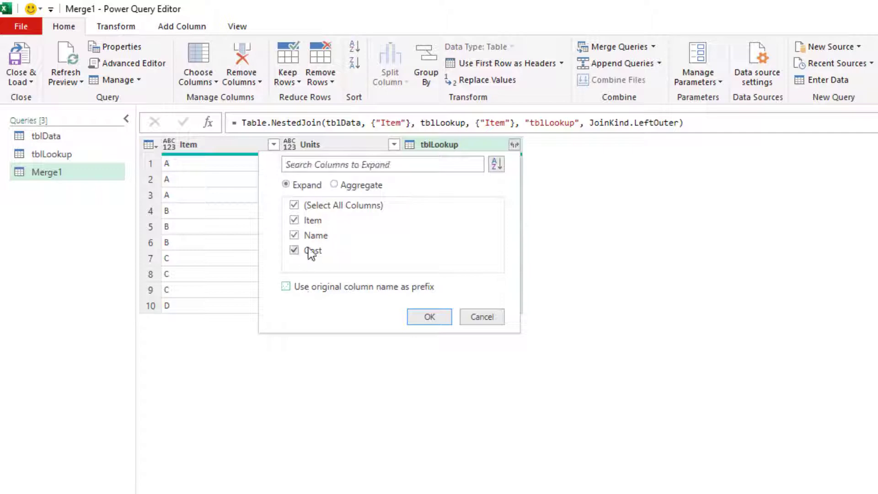
pyautogui.click(308, 221)
pyautogui.click(435, 317)
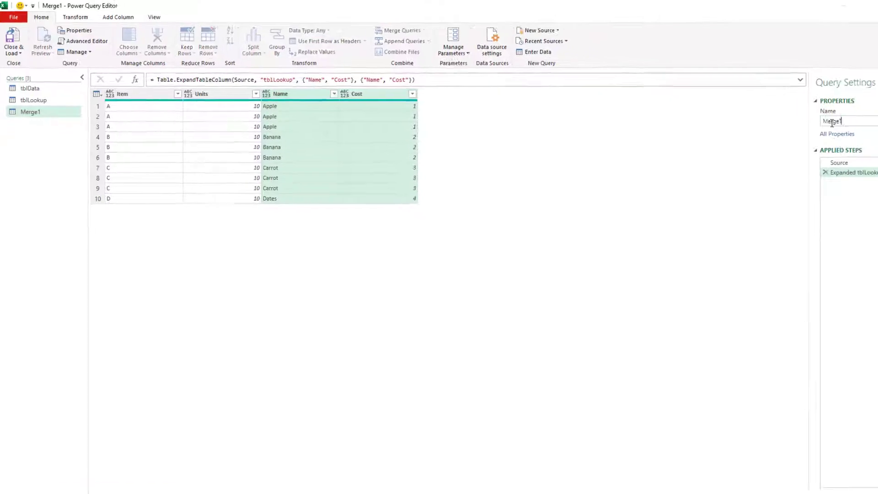
# Rename the merge query as ResultIfNoDuplicates
pyautogui.doubleClick(832, 121)
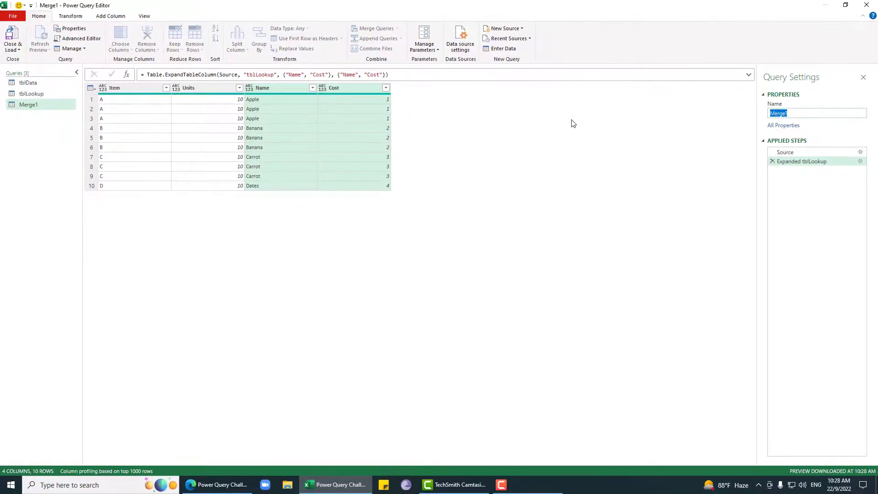
pyautogui.write('F')
pyautogui.write('esult')
pyautogui.write('IfNoDuplicate')
pyautogui.write('s')
pyautogui.press('Return')
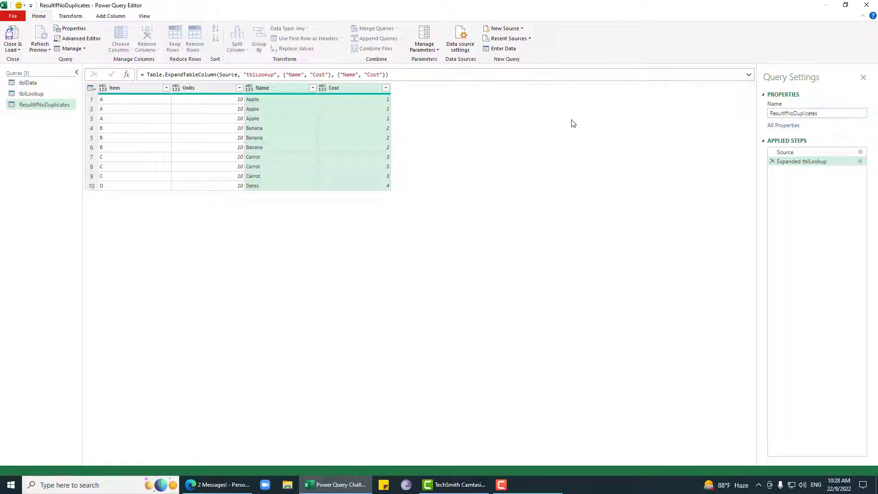
# Load ResultIfNoDuplicates back to the workbook as a connection only and save the workbook
pyautogui.click(12, 48)
pyautogui.click(28, 70)
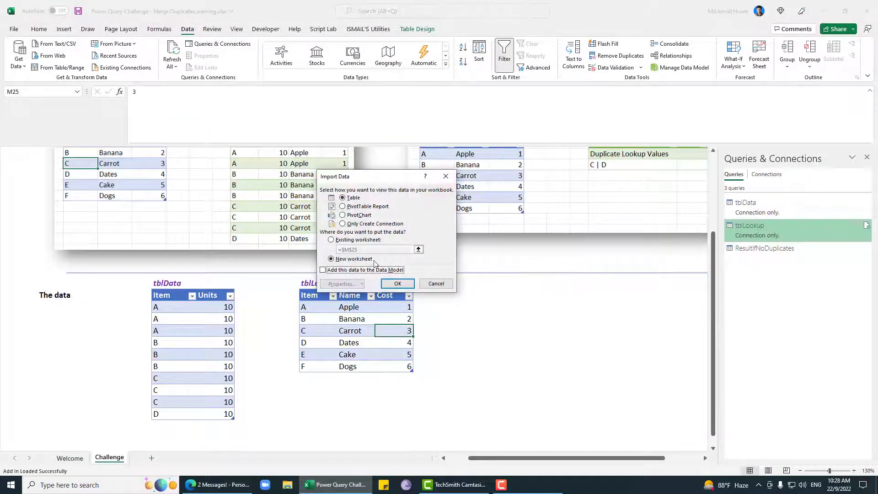
pyautogui.click(351, 224)
pyautogui.click(398, 283)
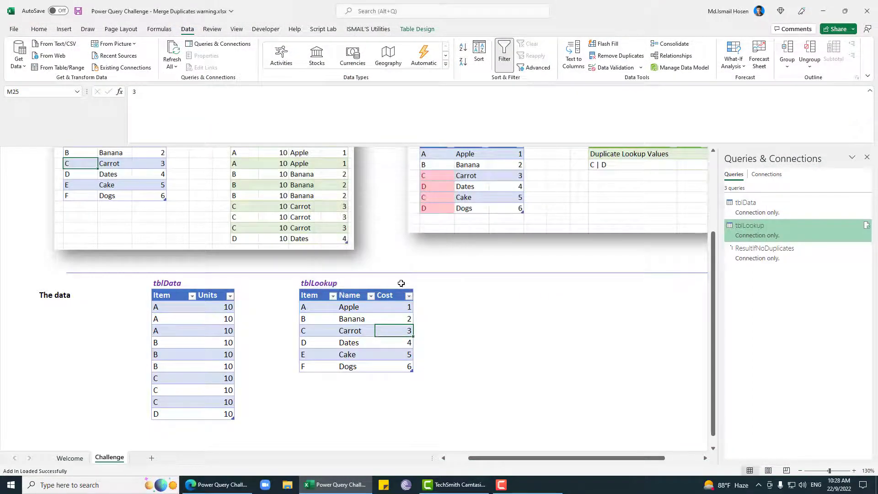
pyautogui.scroll(2, 513, 241)
pyautogui.click(476, 375)
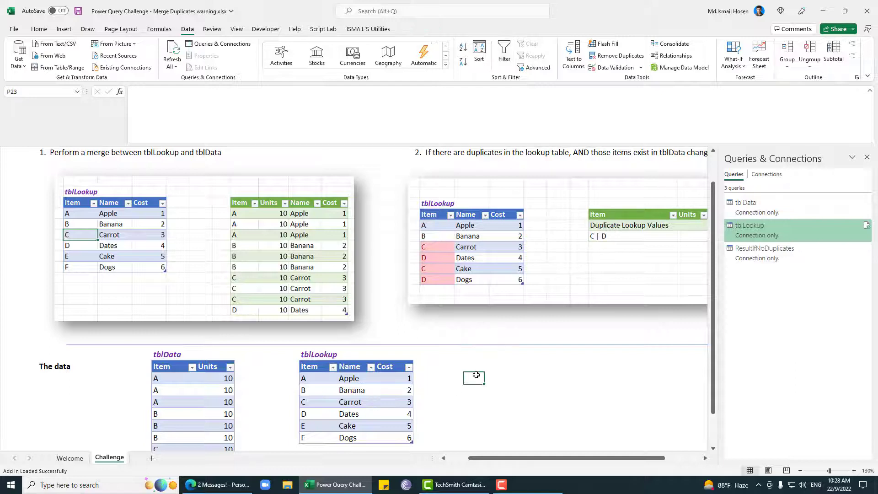
pyautogui.hotkey('ctrl', 's')
pyautogui.click(330, 403)
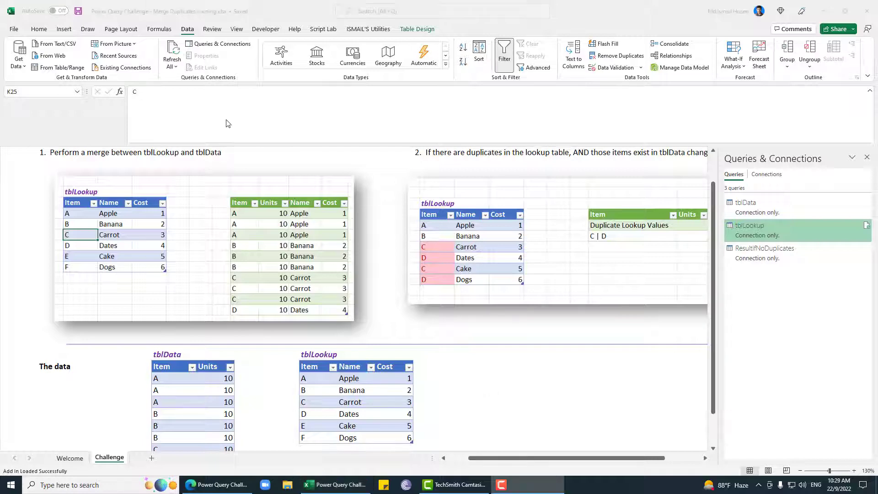
# Reopen ResultIfNoDuplicates in the Power Query Editor and create a new blank query with the formula =tblData[Item]
pyautogui.doubleClick(765, 251)
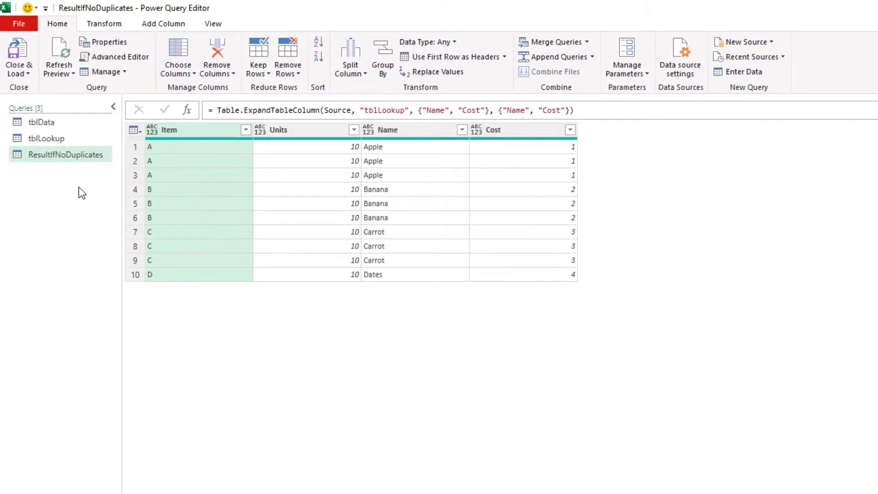
pyautogui.rightClick(79, 187)
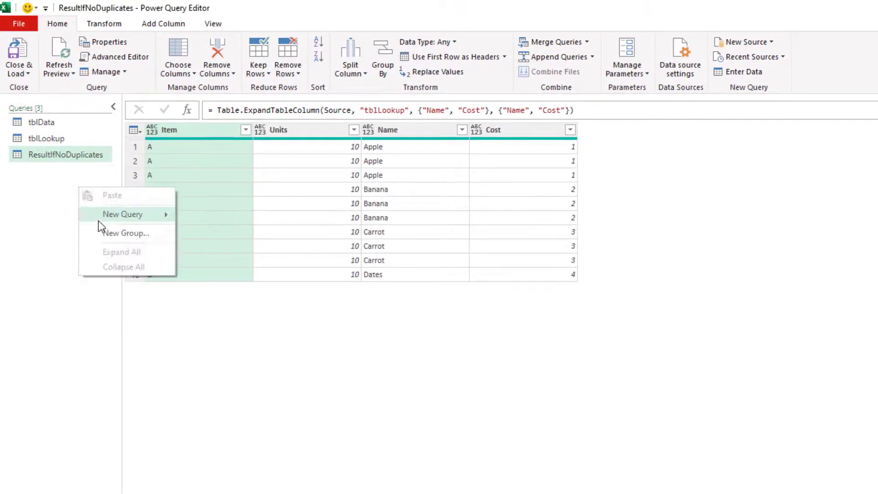
pyautogui.moveTo(123, 214)
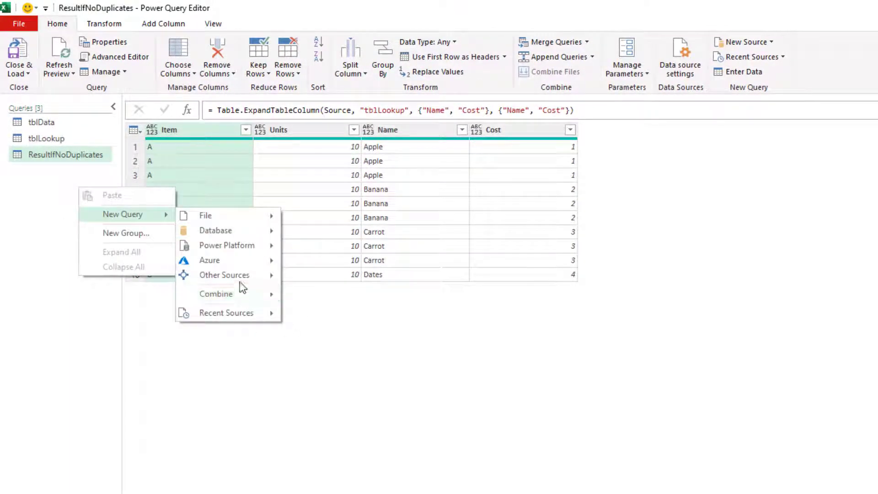
pyautogui.moveTo(241, 277)
pyautogui.click(320, 336)
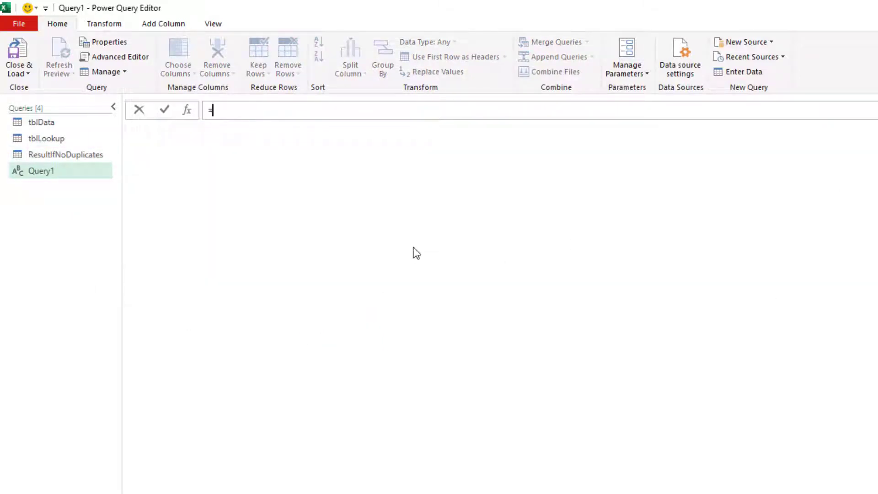
pyautogui.write('tbl')
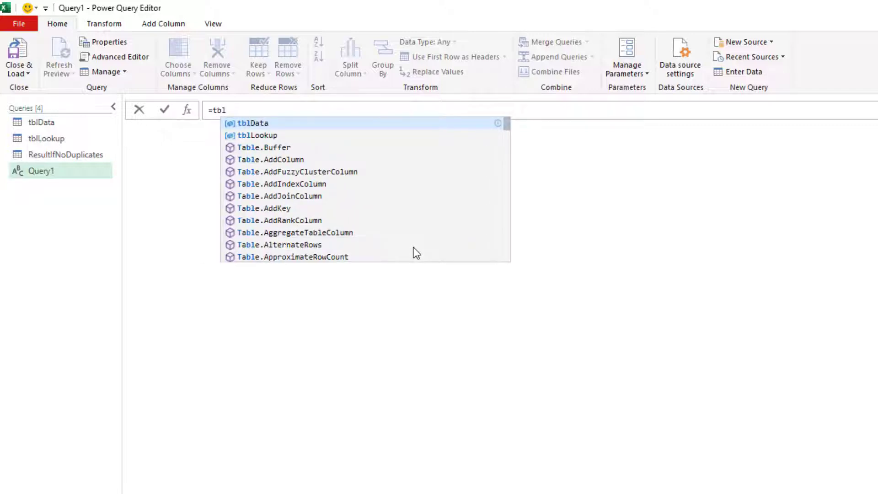
pyautogui.press('Tab')
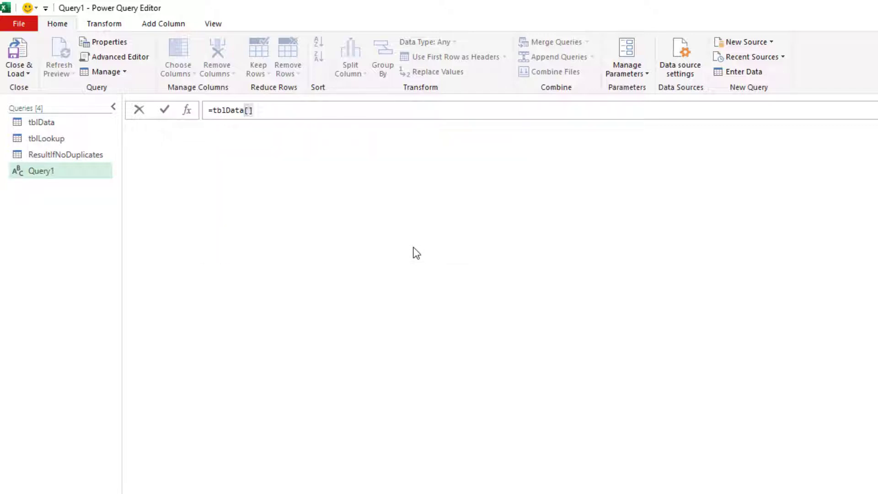
pyautogui.write('[Item')
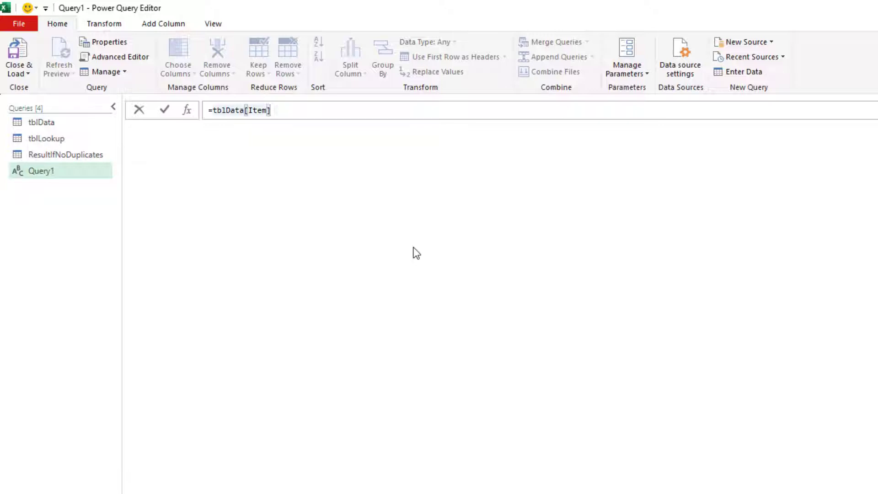
pyautogui.press('Return')
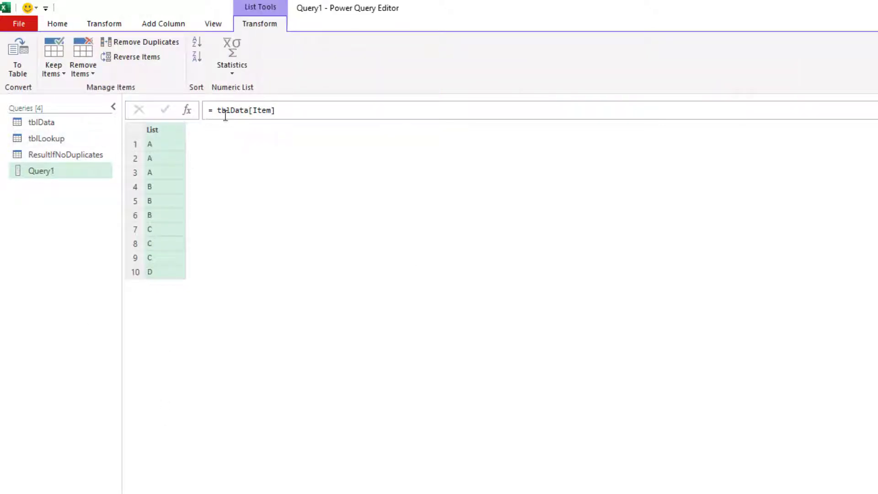
# Wrap the new query's source formula in List.Distinct so it reads = List.Distinct(tblData[Item])
pyautogui.click(216, 112)
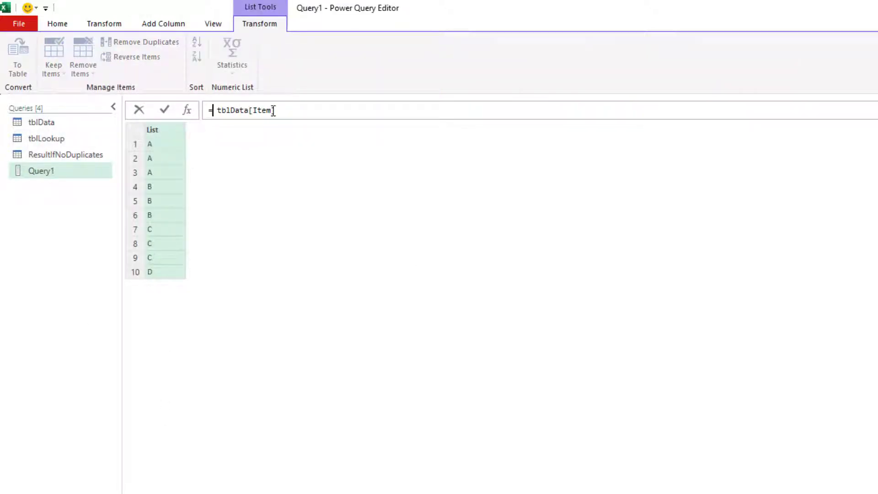
pyautogui.write('l.')
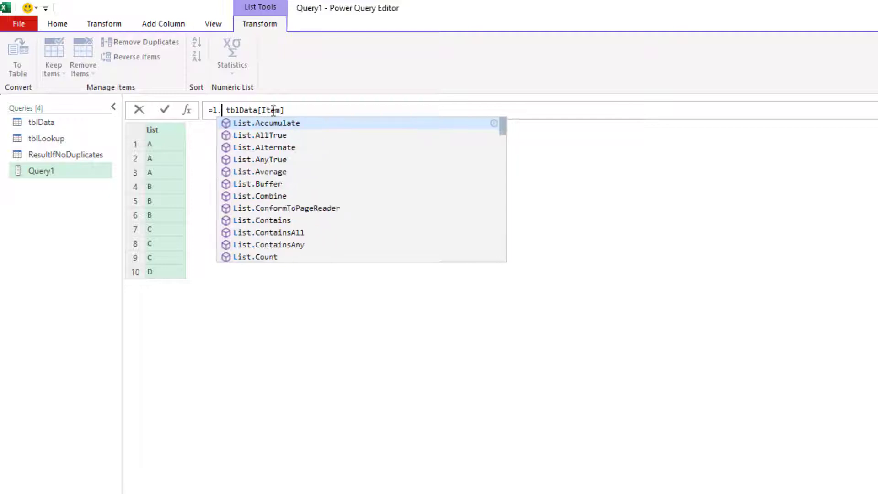
pyautogui.write('di')
pyautogui.press('Tab')
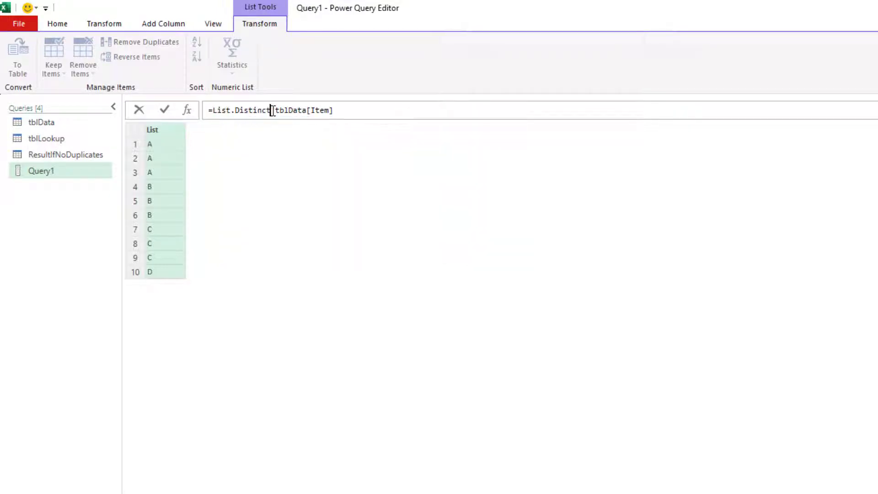
pyautogui.write('(')
pyautogui.press('Right')
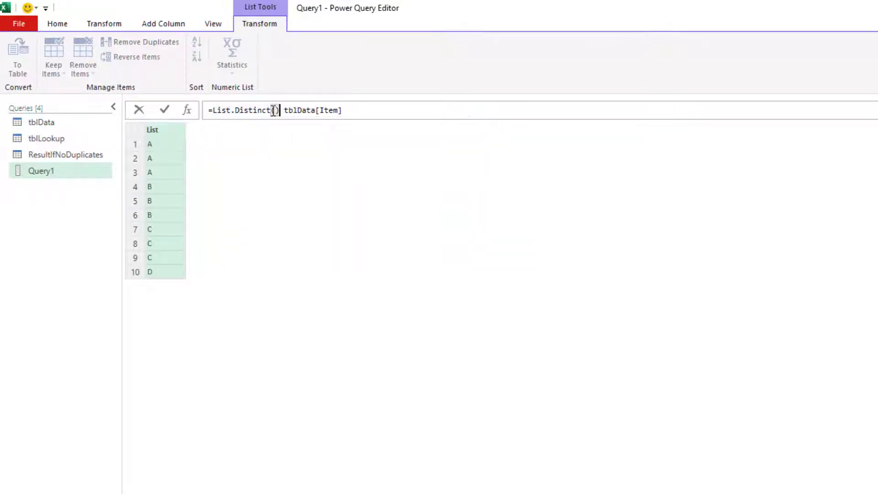
pyautogui.press('BackSpace')
pyautogui.press('Delete')
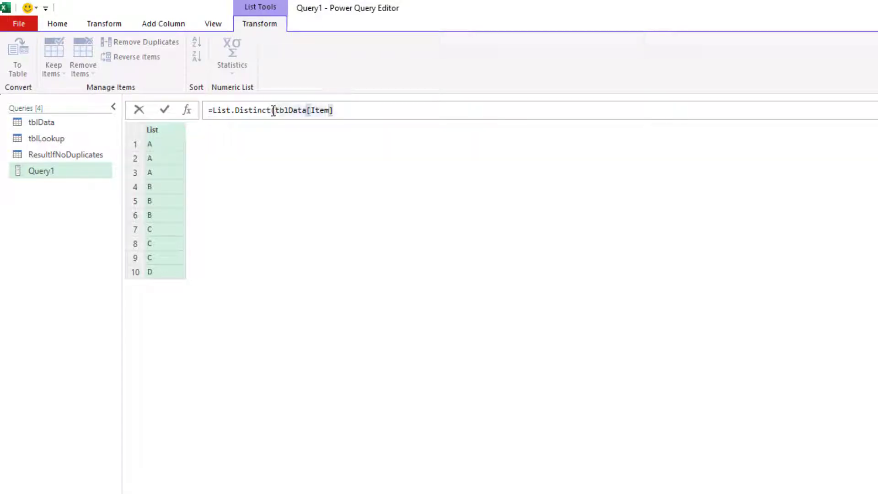
pyautogui.hotkey('ctrl', 'a')
pyautogui.press('BackSpace')
pyautogui.write('= List.Distinct(tblData[Item])')
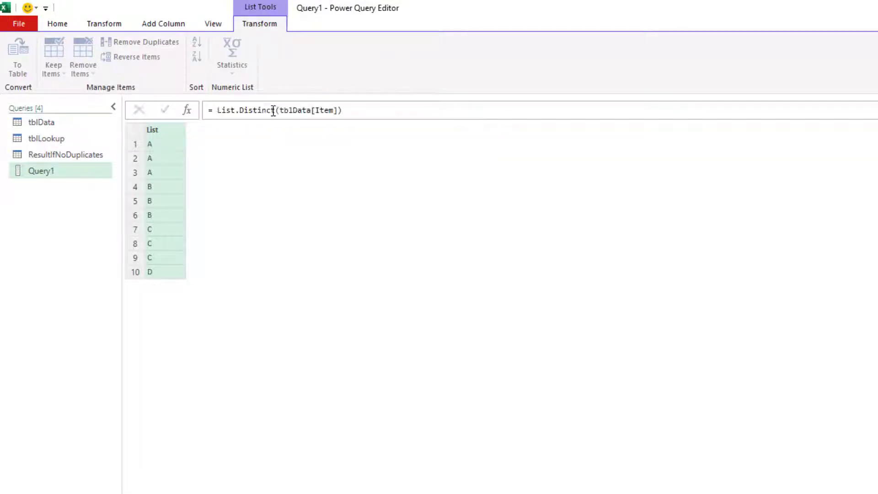
pyautogui.press('Return')
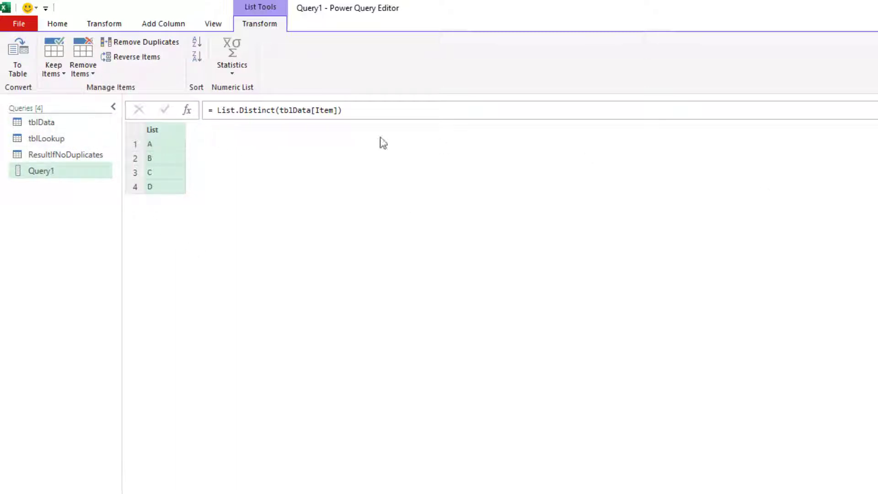
# Add a custom step after Source with the formula = tblLookup[Item]
pyautogui.click(188, 108)
pyautogui.click(211, 111)
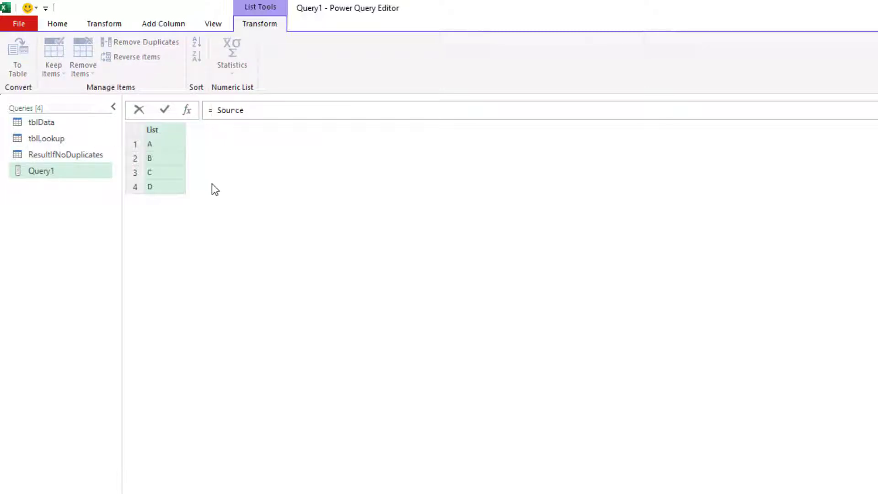
pyautogui.write('l')
pyautogui.press('BackSpace')
pyautogui.write('tbl')
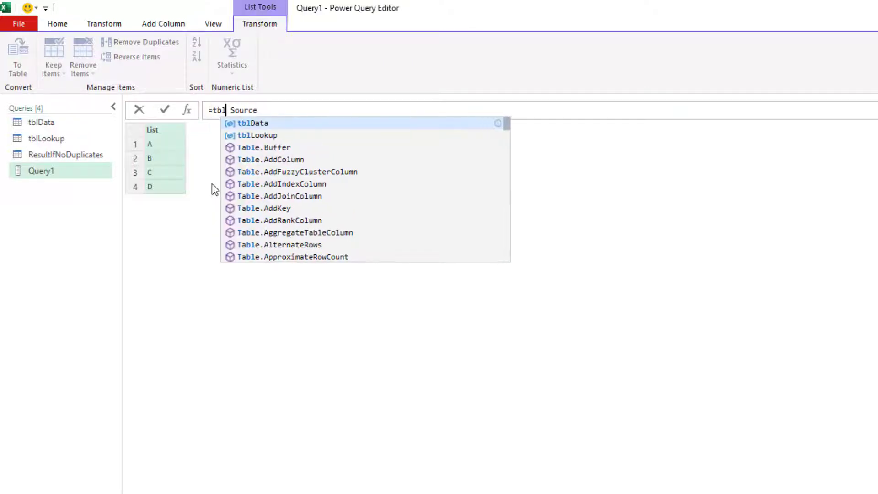
pyautogui.press('Down')
pyautogui.press('Tab')
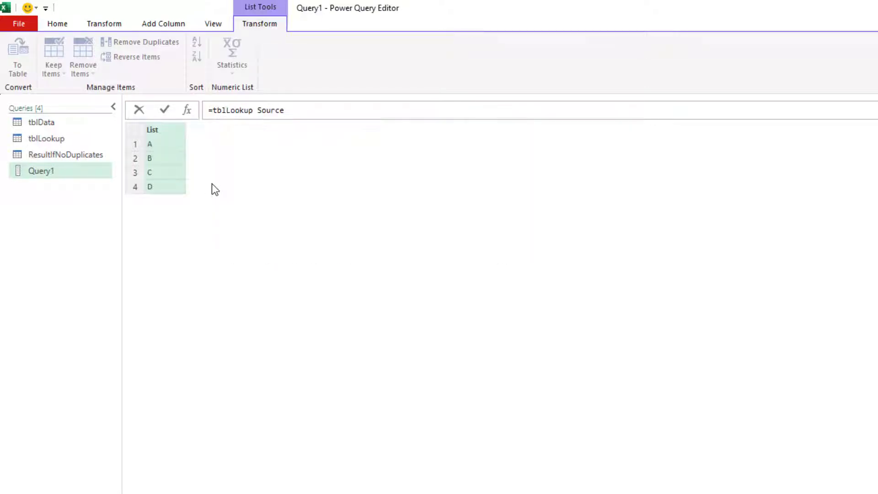
pyautogui.write('[Item')
pyautogui.press('Right')
pyautogui.press('Right')
pyautogui.hotkey('shift', 'End')
pyautogui.press('Delete')
pyautogui.press('Return')
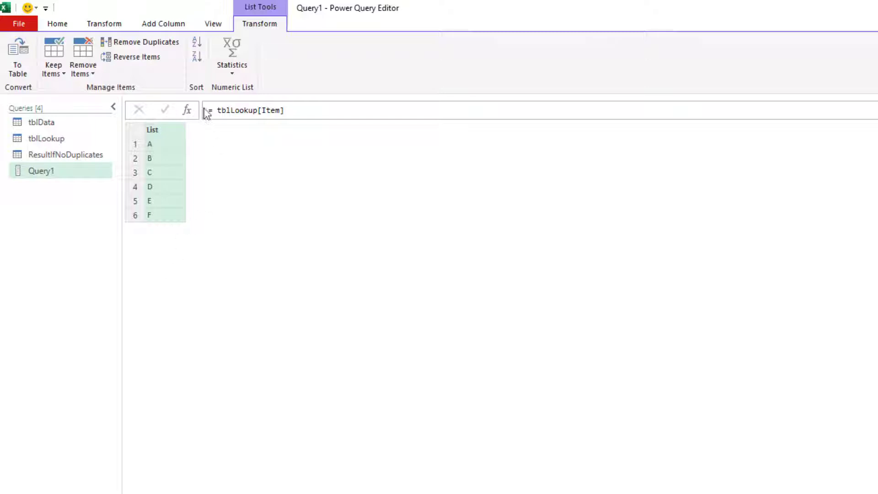
# Convert the lookup item list to a table without a delimiter and group it by Column1 with a Count Rows column named Count
pyautogui.click(16, 69)
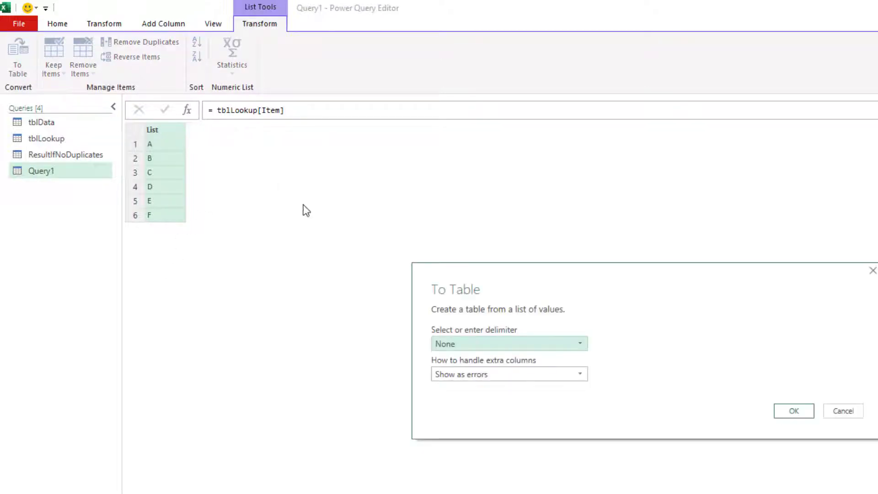
pyautogui.click(784, 414)
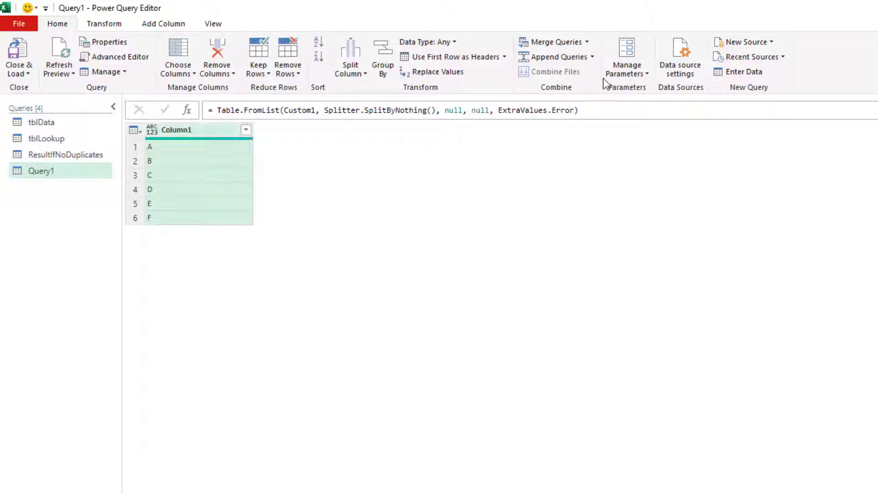
pyautogui.click(383, 77)
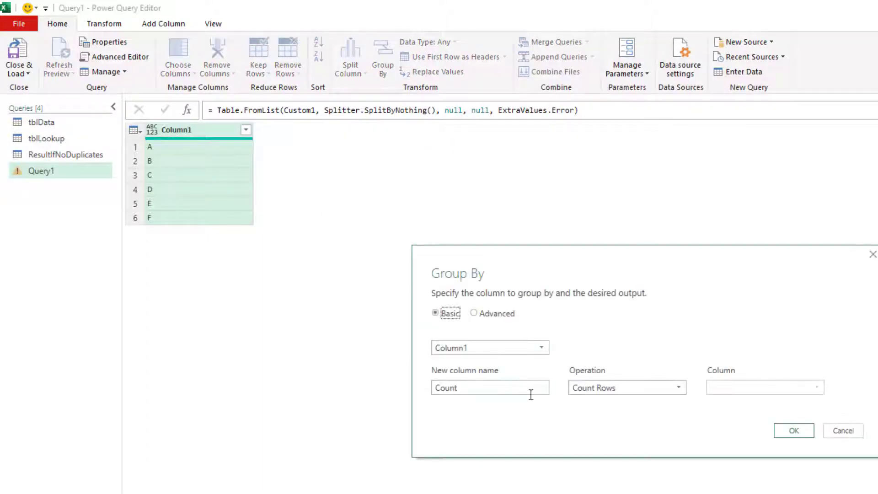
pyautogui.click(791, 431)
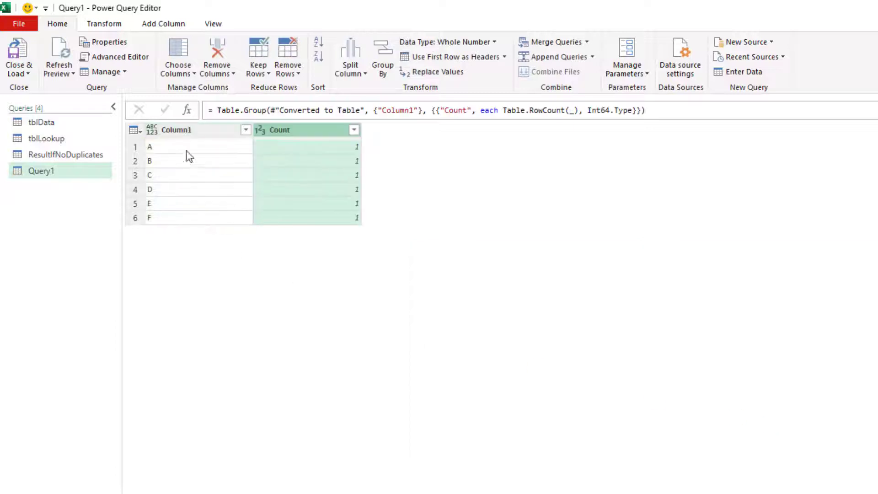
# Filter the grouped rows to keep only those where Count is greater than 1
pyautogui.click(354, 130)
pyautogui.moveTo(202, 233)
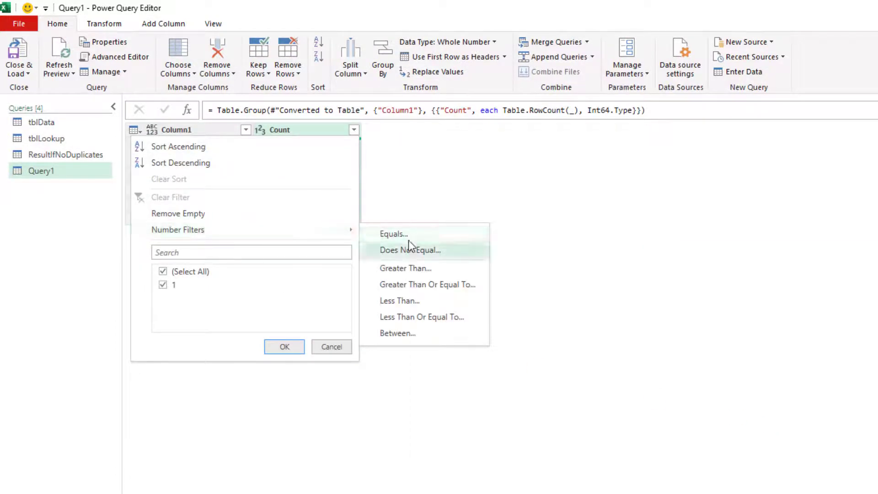
pyautogui.click(408, 270)
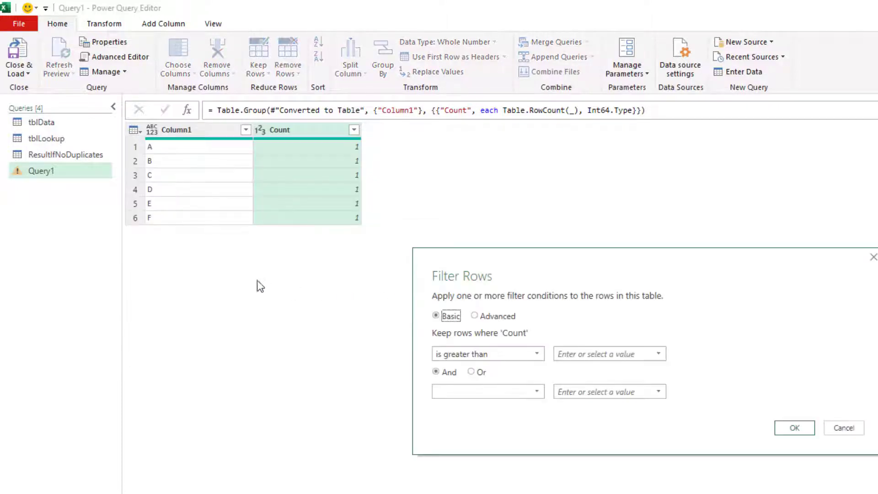
pyautogui.click(570, 359)
pyautogui.write('1')
pyautogui.press('Return')
# Remove the Count column and drill down into Column1 to turn it into a list
pyautogui.rightClick(322, 131)
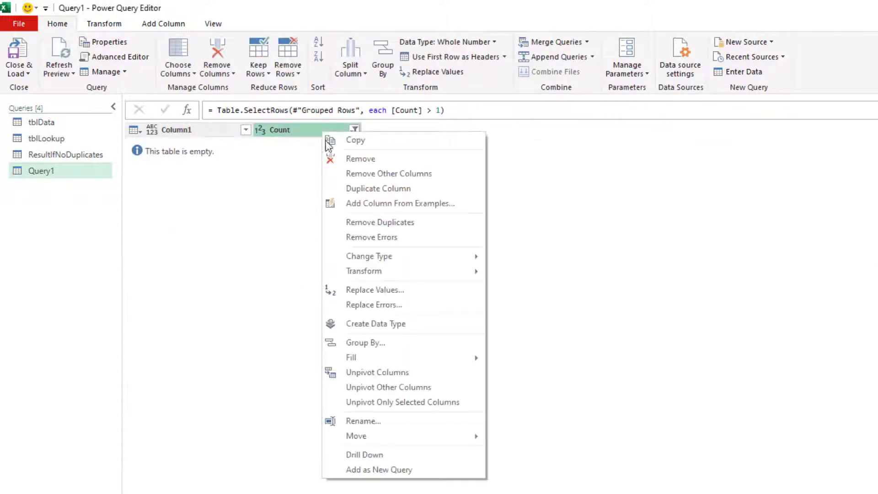
pyautogui.click(348, 160)
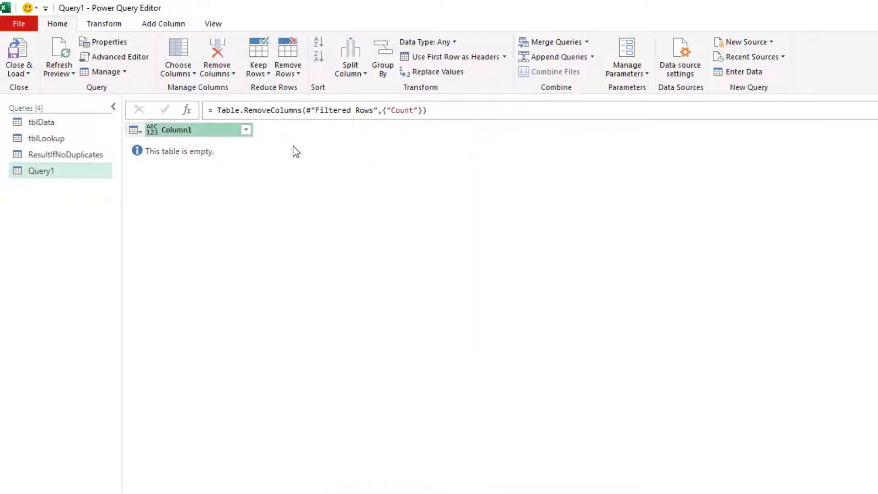
pyautogui.rightClick(185, 132)
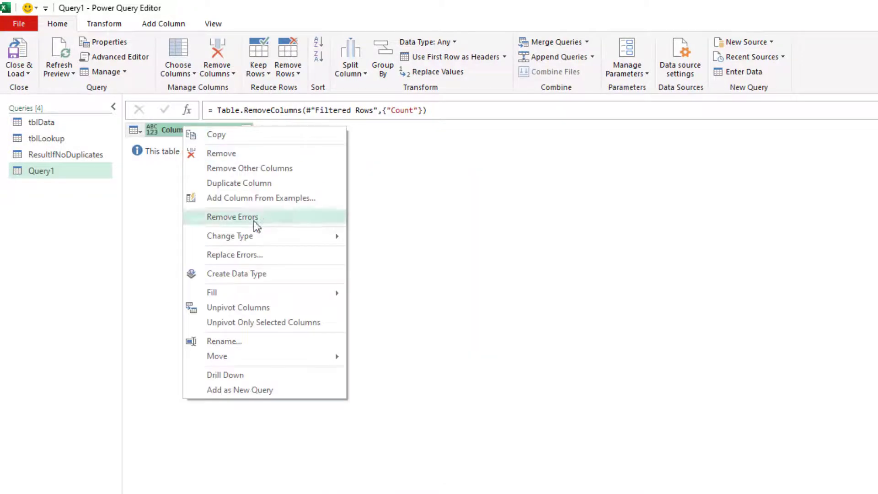
pyautogui.click(236, 369)
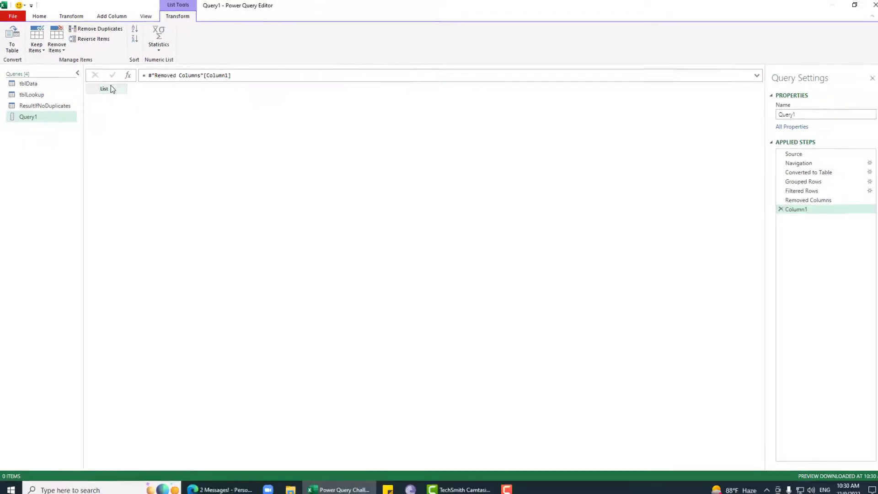
# Rename the query Query1 as DuplicateItemsInLookUpTable
pyautogui.moveTo(794, 113); pyautogui.dragTo(525, 113)
pyautogui.write('DU')
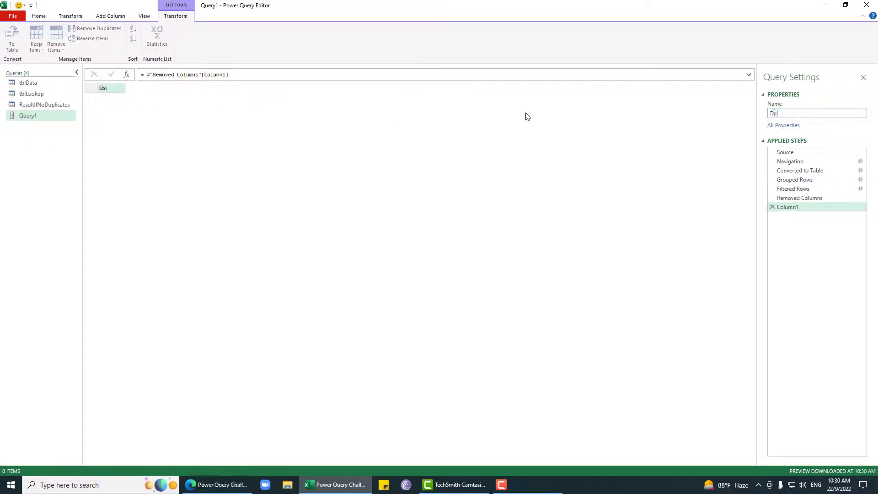
pyautogui.press('BackSpace')
pyautogui.write('uplicates')
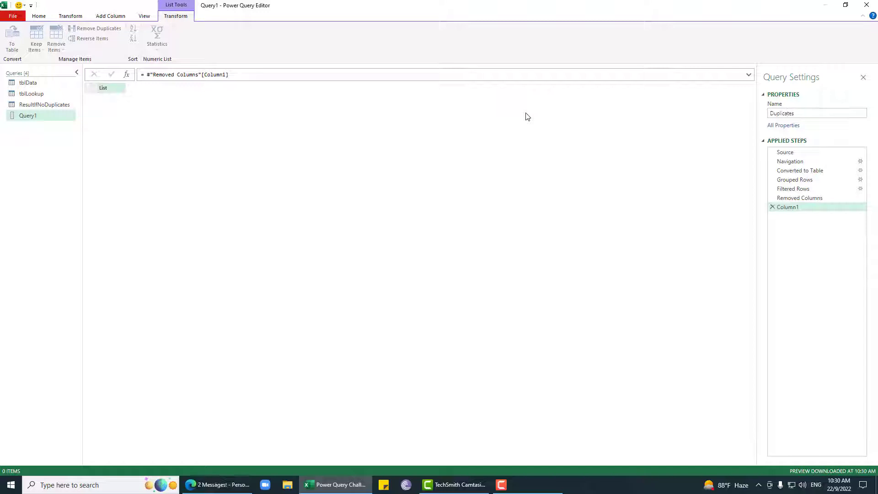
pyautogui.press('BackSpace')
pyautogui.write('ItemsInLookupTable')
pyautogui.press('Return')
# Copy the new query name and give it to the last applied step, Column1
pyautogui.hotkey('ctrl', 'c')
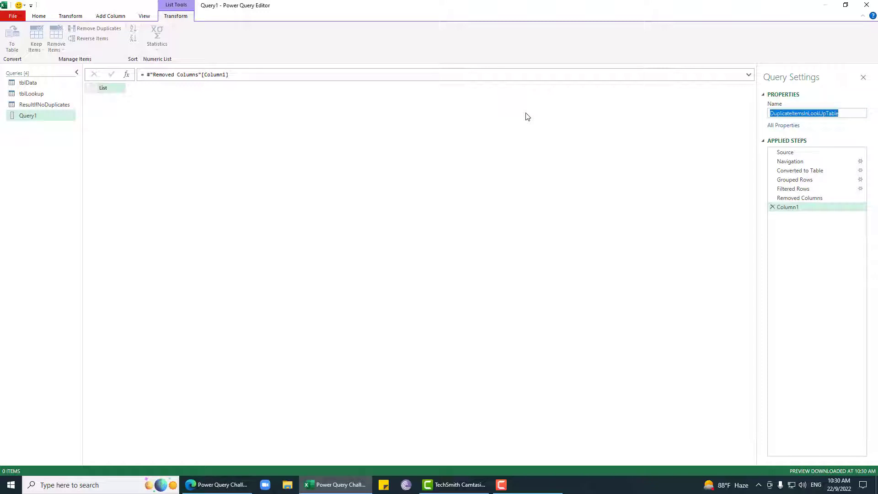
pyautogui.rightClick(797, 207)
pyautogui.click(823, 224)
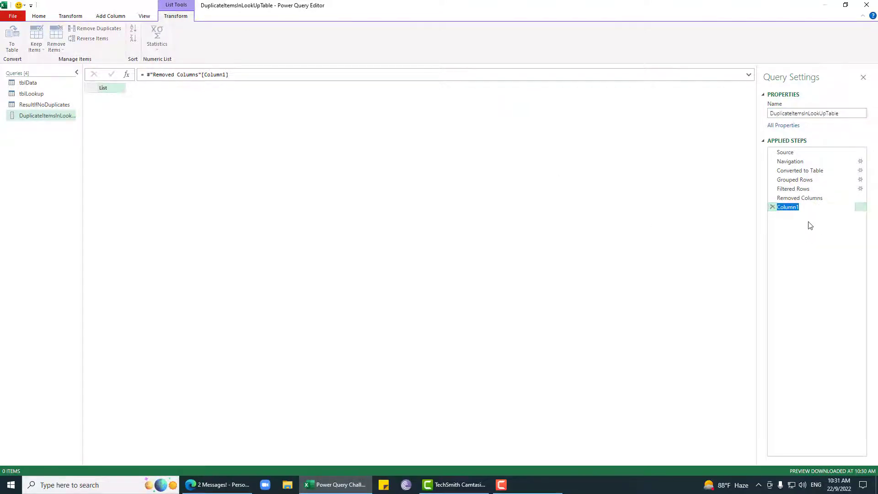
pyautogui.hotkey('ctrl', 'v')
pyautogui.press('Return')
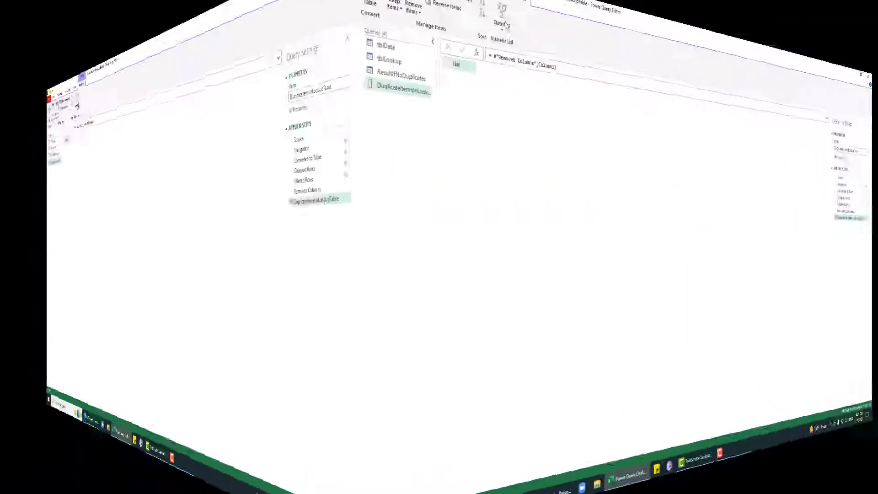
# Add a custom step after DuplicateItemsInLookUpTable and begin its formula with =List.Select(Source, in front of the step reference
pyautogui.click(127, 74)
pyautogui.click(145, 74)
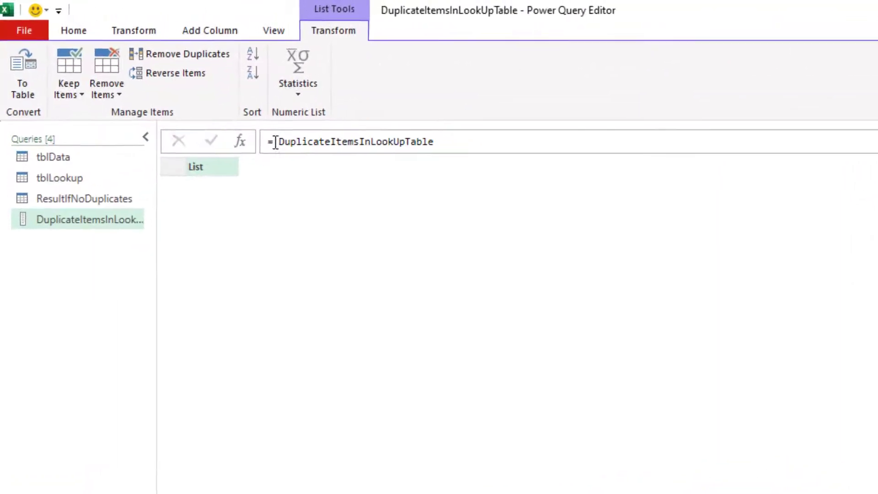
pyautogui.write('l.s')
pyautogui.press('Tab')
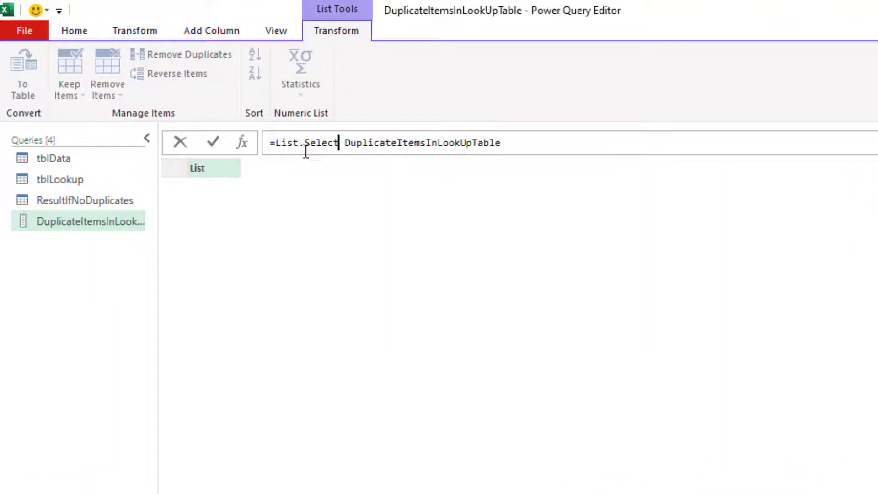
pyautogui.write('(')
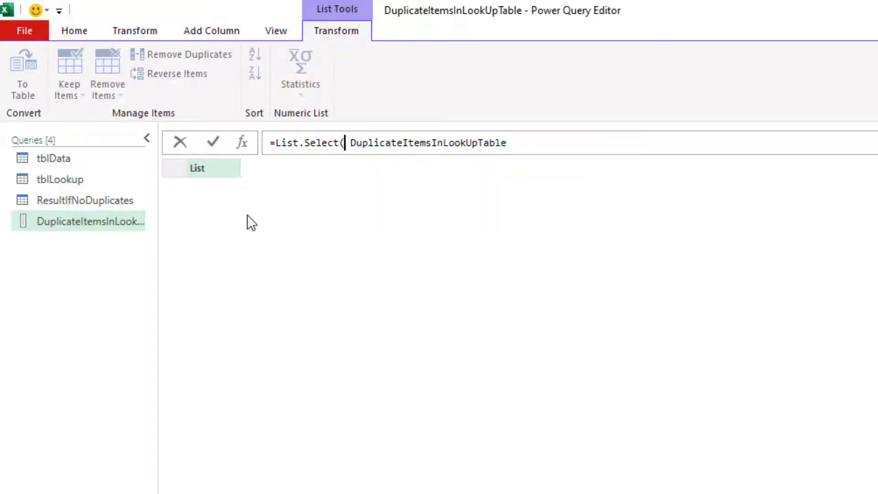
pyautogui.write('sour')
pyautogui.press('Tab')
pyautogui.write(',')
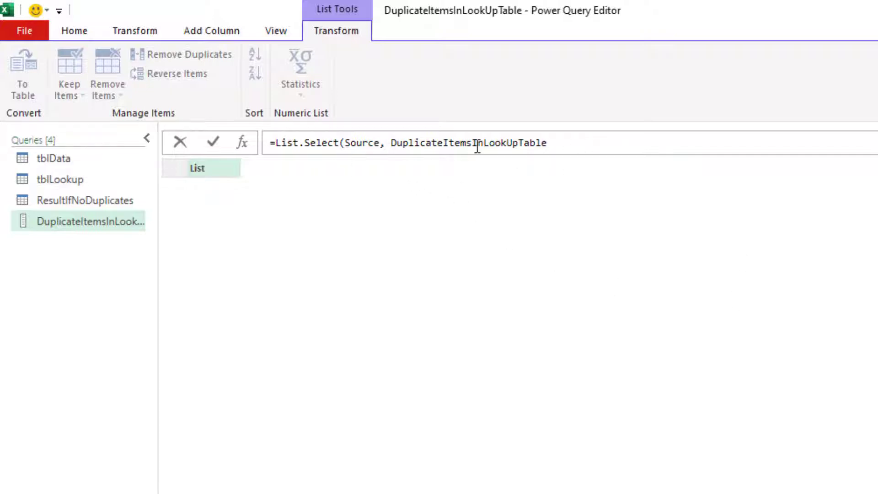
# Complete the selection condition as each List.Select(DuplicateItemsInLookUpTable,_)), commit the formula and inspect the resulting list item
pyautogui.write('each ')
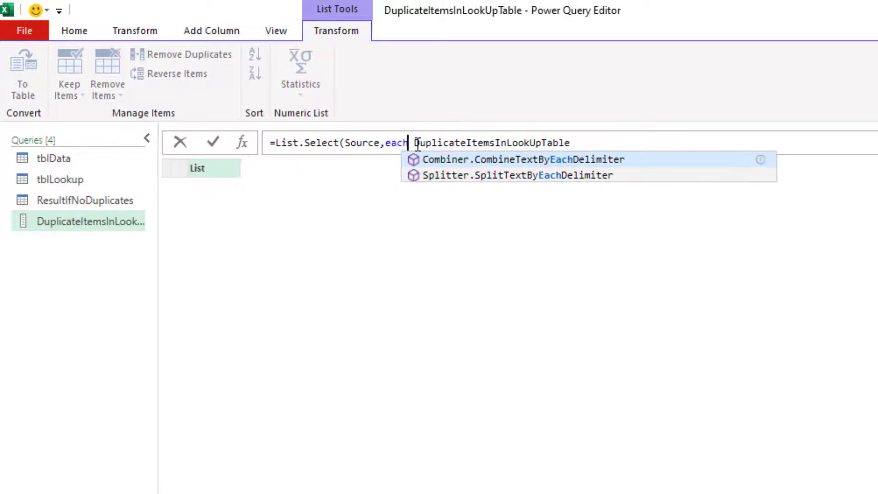
pyautogui.write('List.Select')
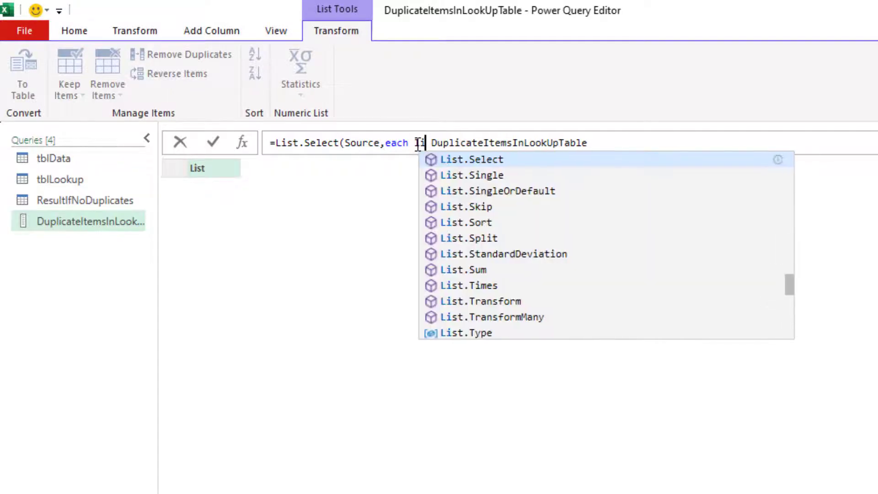
pyautogui.press('Tab')
pyautogui.write('(')
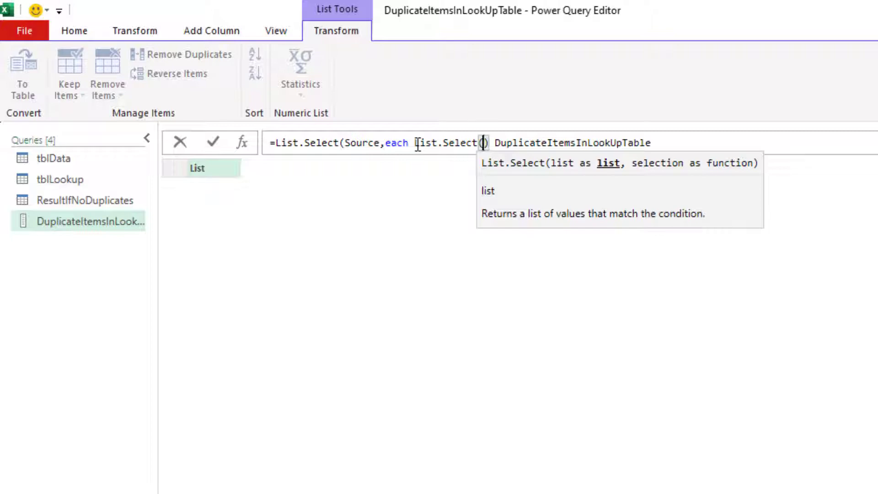
pyautogui.press('Delete')
pyautogui.press('Delete')
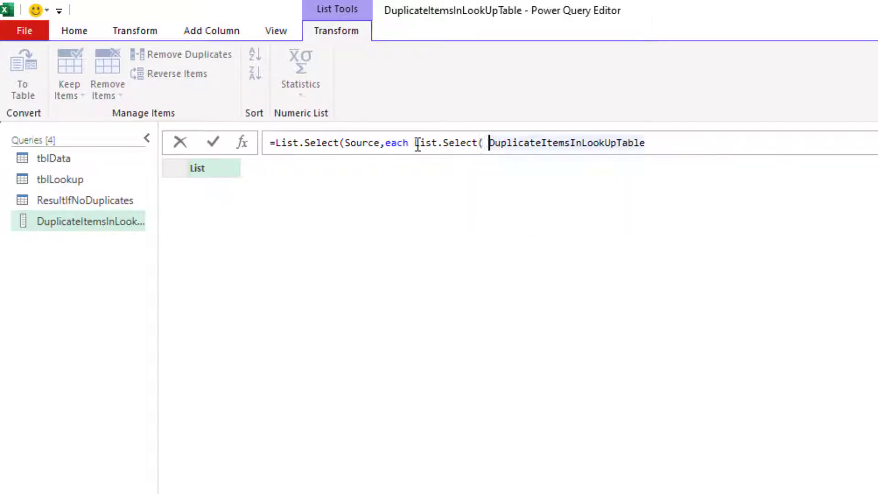
pyautogui.write(',')
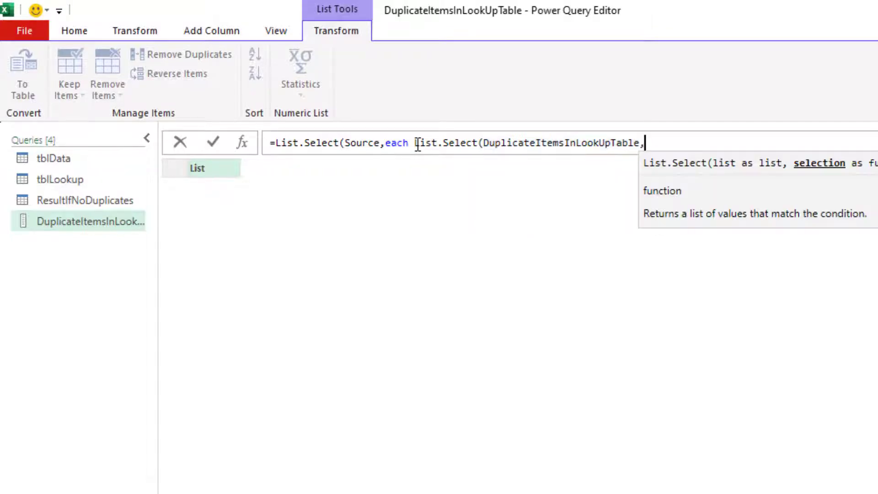
pyautogui.write('_))')
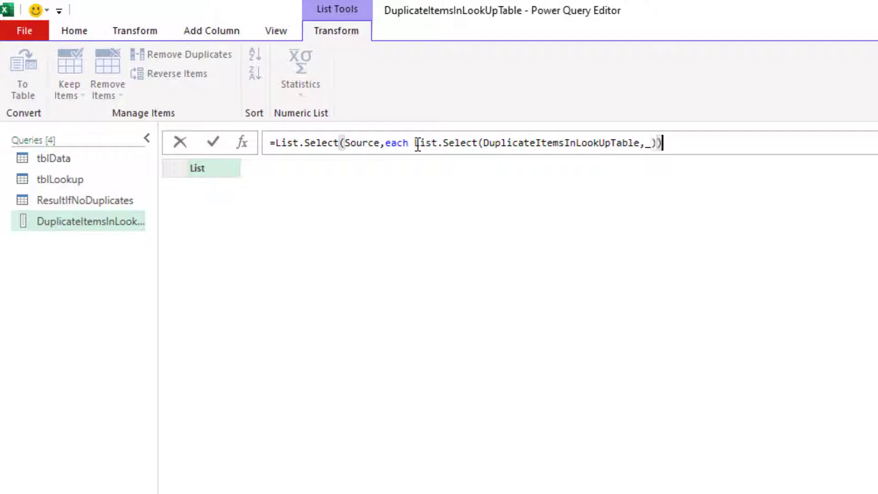
pyautogui.press('Return')
pyautogui.click(236, 187)
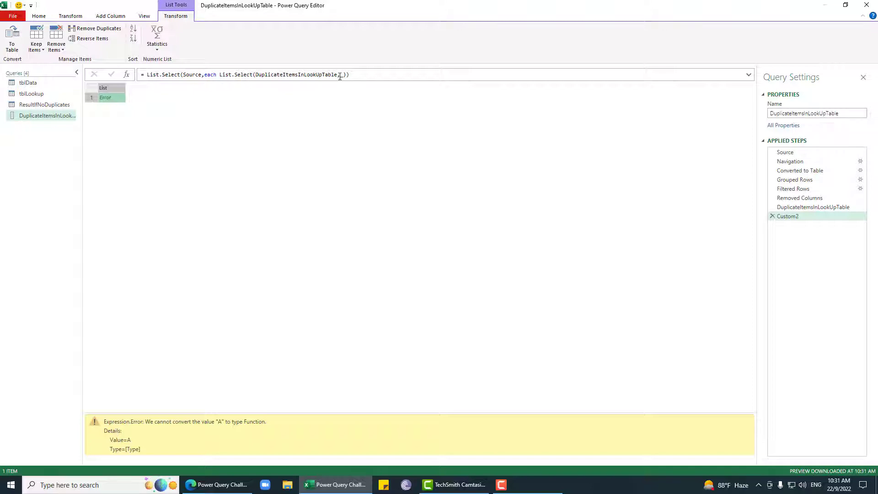
# Replace the inner List.Select with List.Contains so the formula reads = List.Select(Source,each List.Contains(DuplicateItemsInLookUpTable,_))
pyautogui.doubleClick(241, 75)
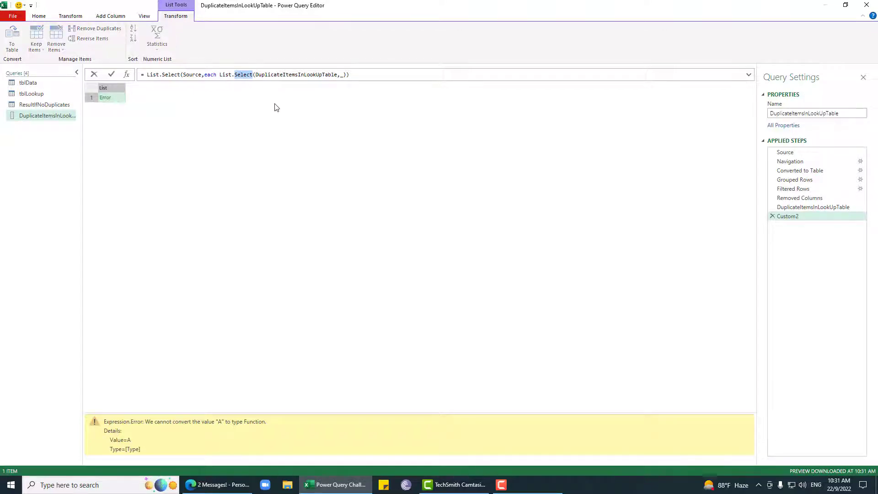
pyautogui.write('Contains')
pyautogui.press('Tab')
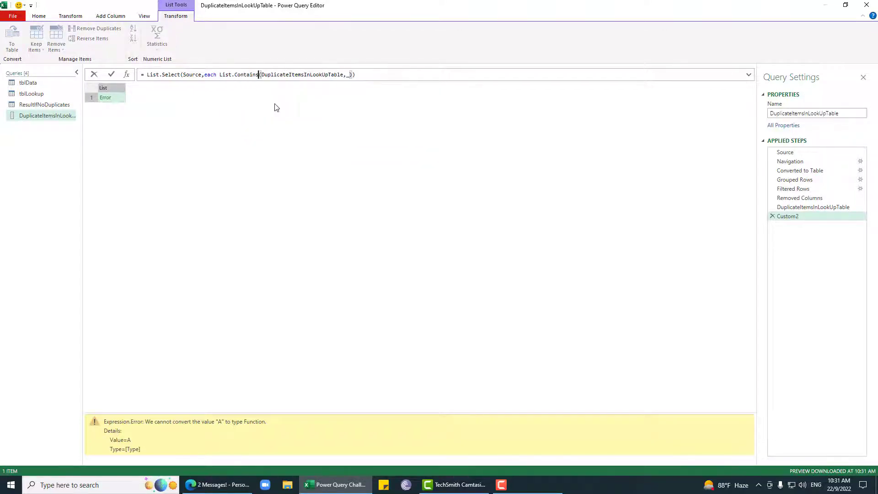
pyautogui.press('Return')
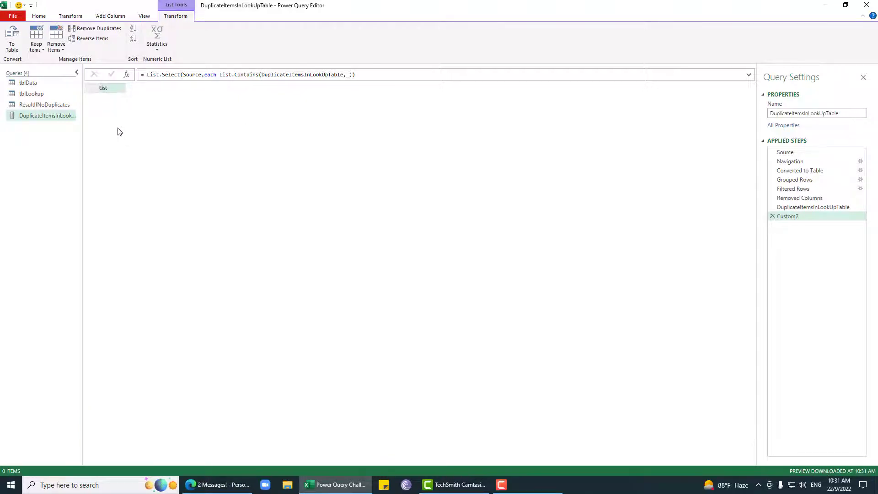
# Rename the applied step Custom2 as DuplicateItems
pyautogui.rightClick(828, 219)
pyautogui.click(825, 236)
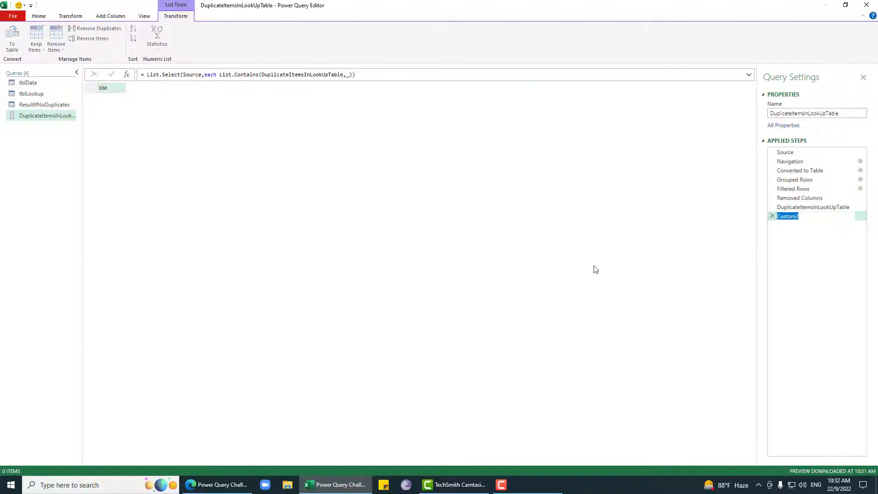
pyautogui.write('DuplicateItems')
pyautogui.press('Return')
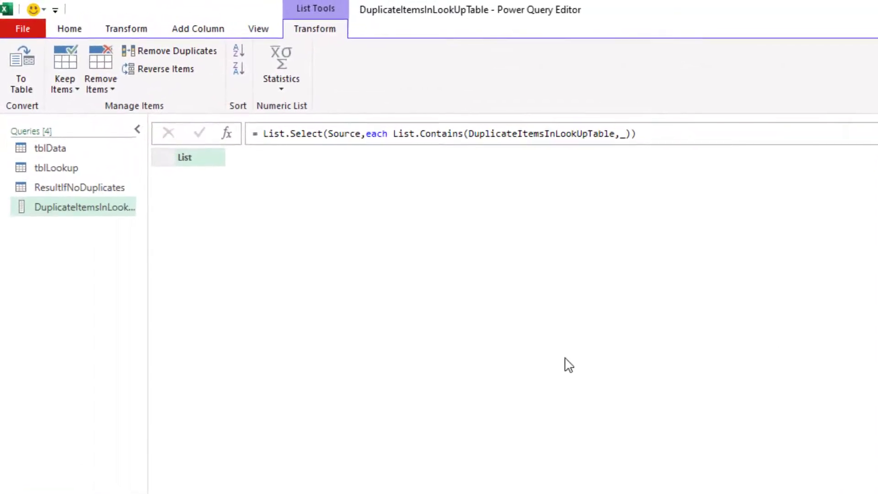
# Add a custom step with the formula = Text.Combine(DuplicateItems,"|") to join the duplicate items into one text
pyautogui.click(231, 136)
pyautogui.click(259, 136)
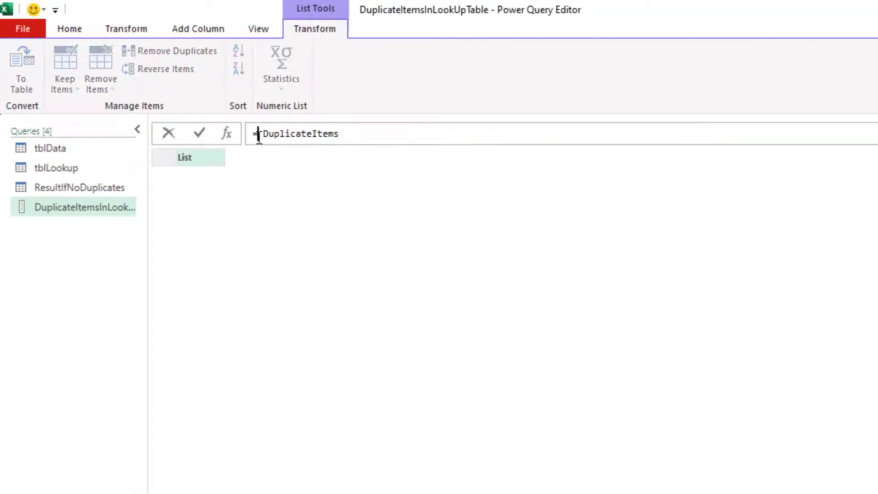
pyautogui.write('T')
pyautogui.write('ext.com')
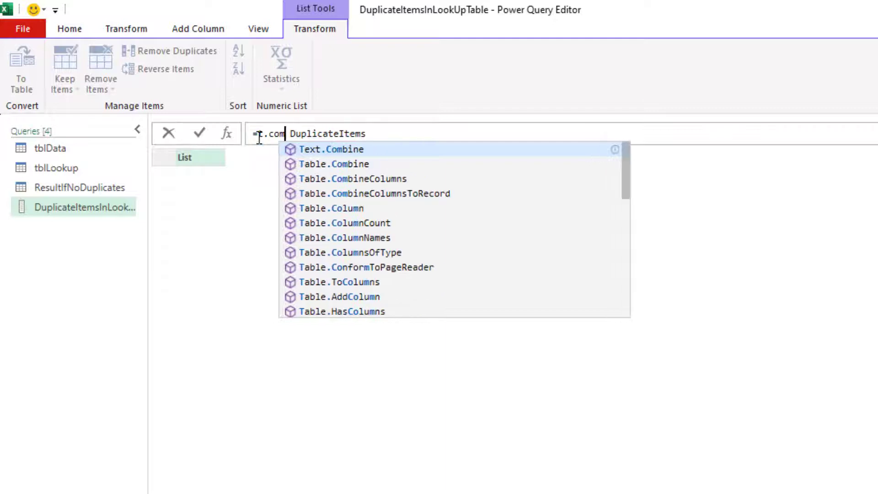
pyautogui.press('Tab')
pyautogui.write('(')
pyautogui.press('Right')
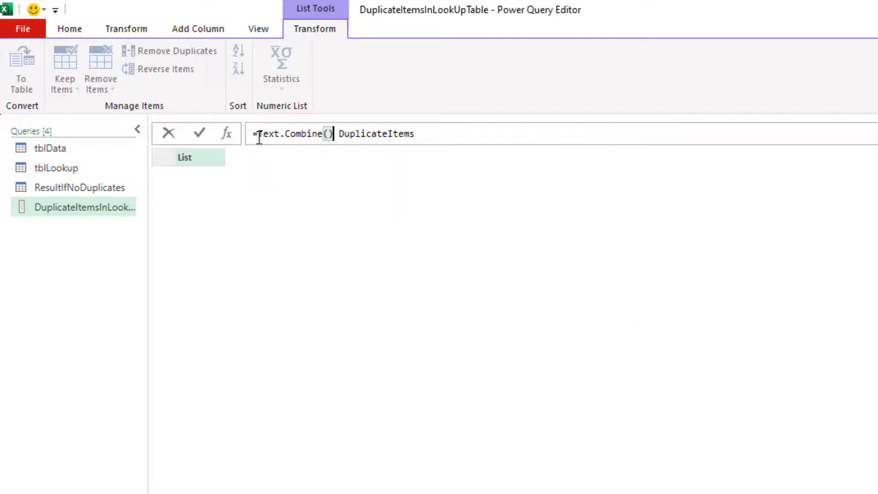
pyautogui.press('BackSpace')
pyautogui.press('Right')
pyautogui.press('BackSpace')
pyautogui.press('End')
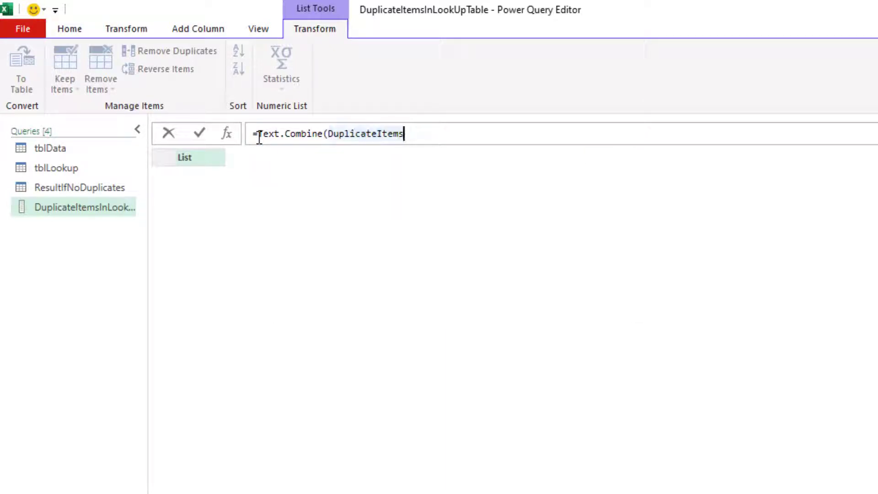
pyautogui.write(',"|"')
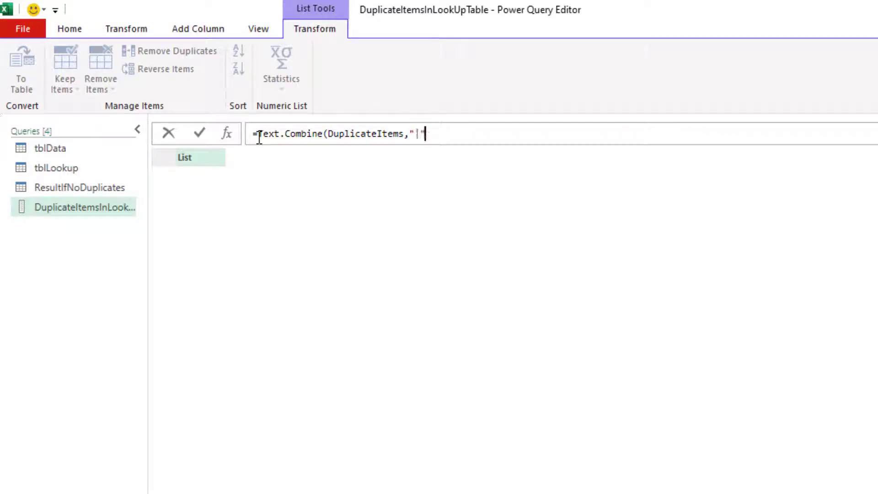
pyautogui.write(')')
pyautogui.press('Return')
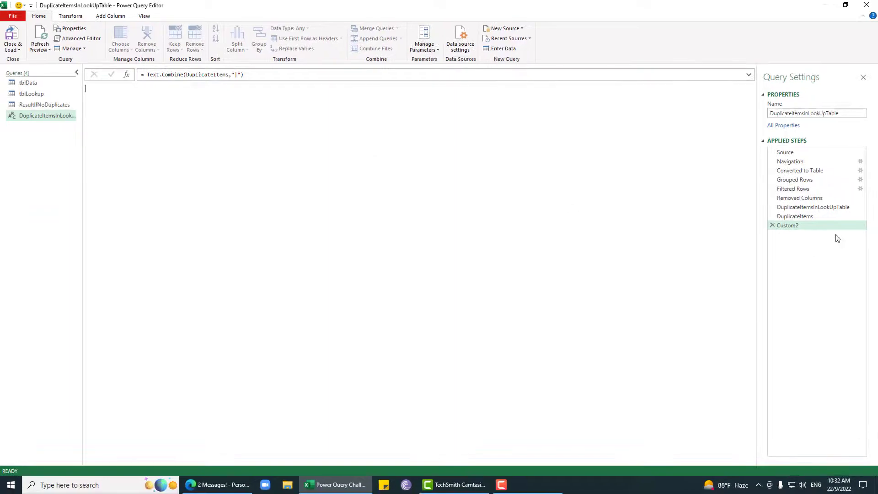
# Rename the Text.Combine step as DuplicateItemText
pyautogui.rightClick(828, 226)
pyautogui.click(830, 242)
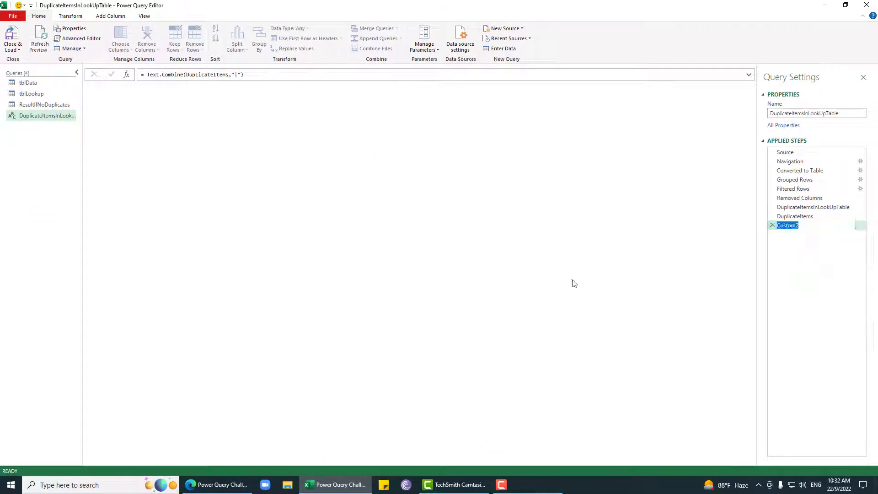
pyautogui.write('Duplic')
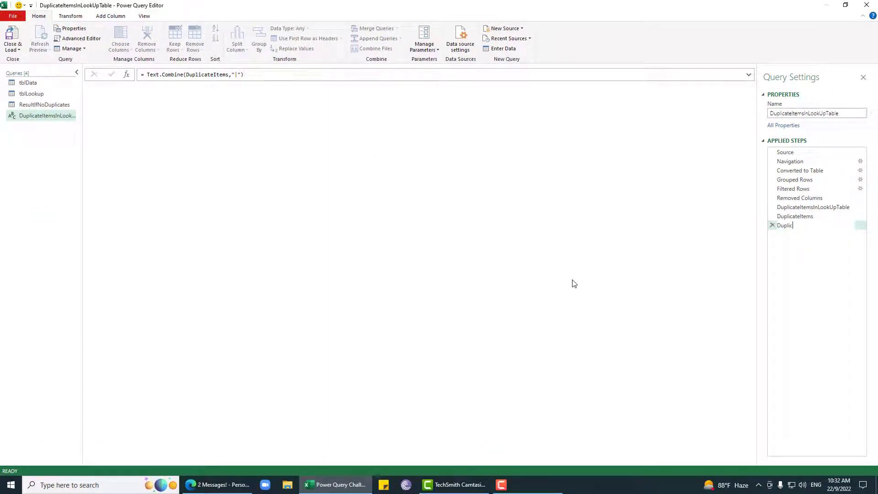
pyautogui.write('ateItemText')
pyautogui.press('Return')
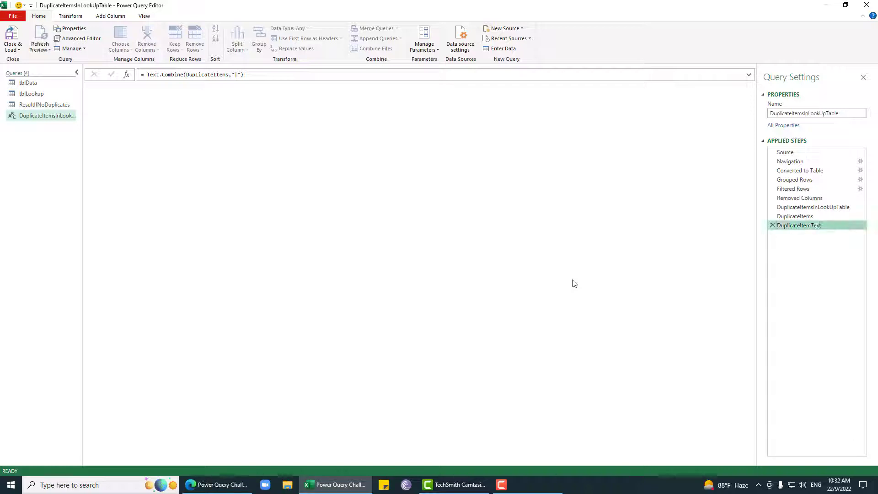
# Copy the last step's name and rename the whole query as DuplicateItemText
pyautogui.rightClick(797, 233)
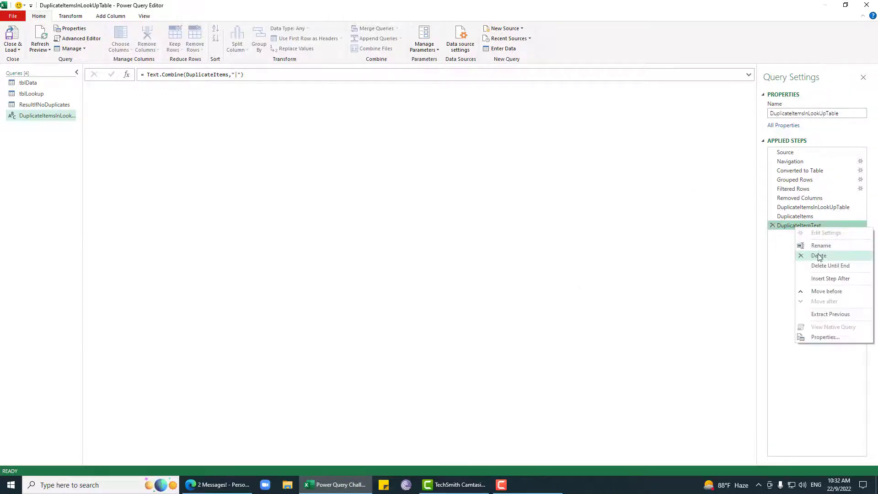
pyautogui.click(820, 250)
pyautogui.hotkey('ctrl', 'c')
pyautogui.press('Return')
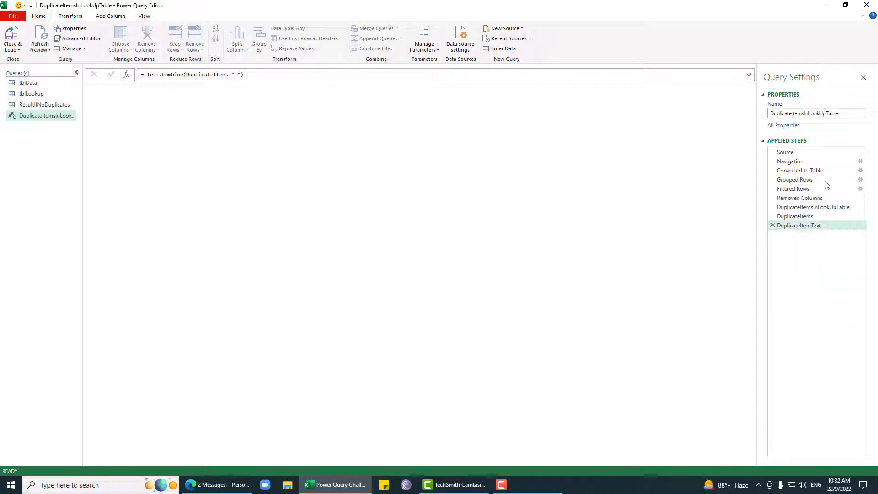
pyautogui.doubleClick(826, 114)
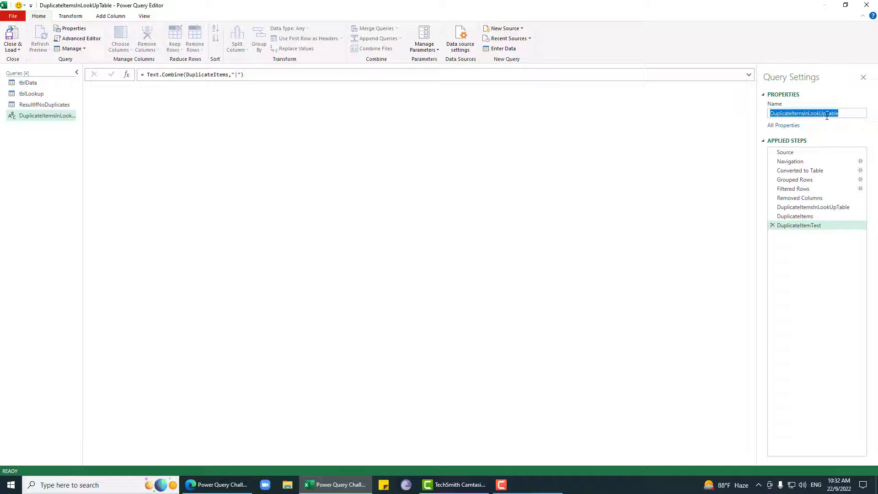
pyautogui.hotkey('ctrl', 'v')
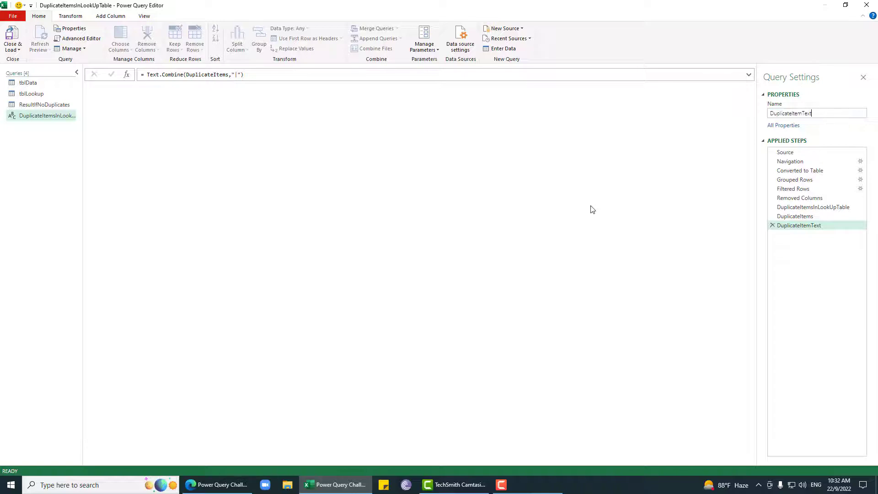
pyautogui.press('Return')
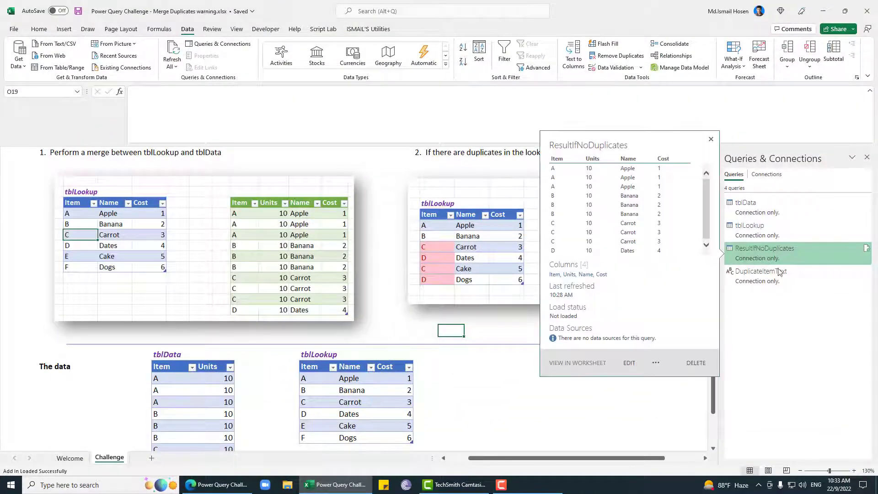
# Open the query editor and review the Source and Expanded tblLookup steps of the ResultIfNoDuplicates query
pyautogui.rightClick(771, 308)
pyautogui.rightClick(744, 298)
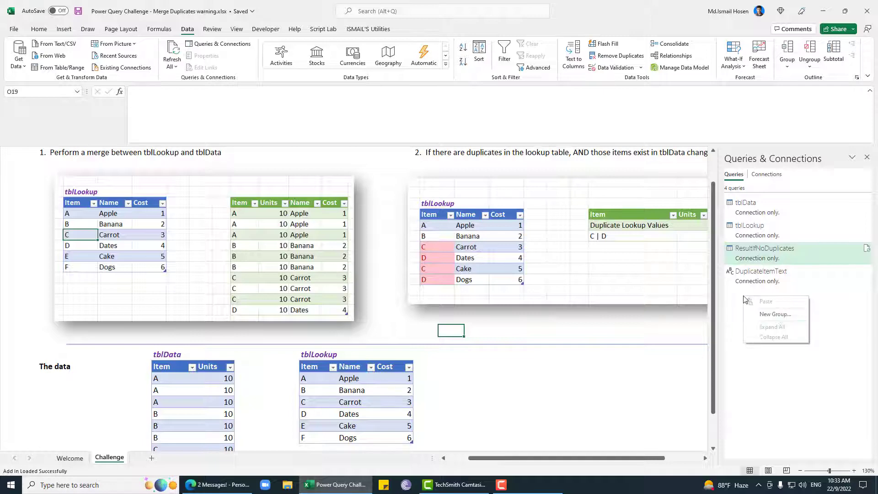
pyautogui.doubleClick(761, 254)
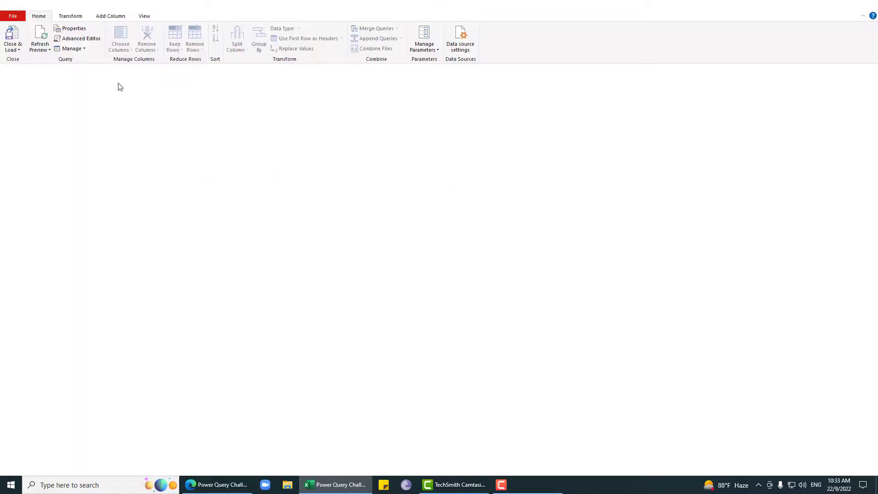
pyautogui.click(38, 116)
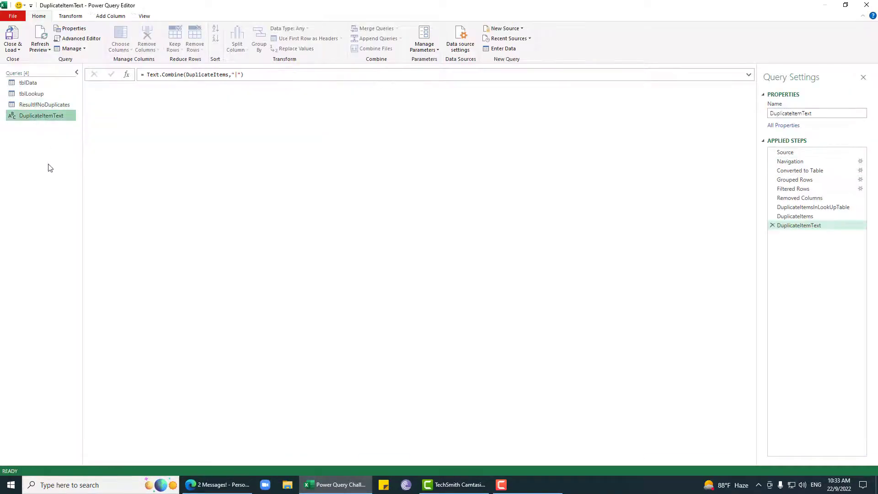
pyautogui.click(33, 107)
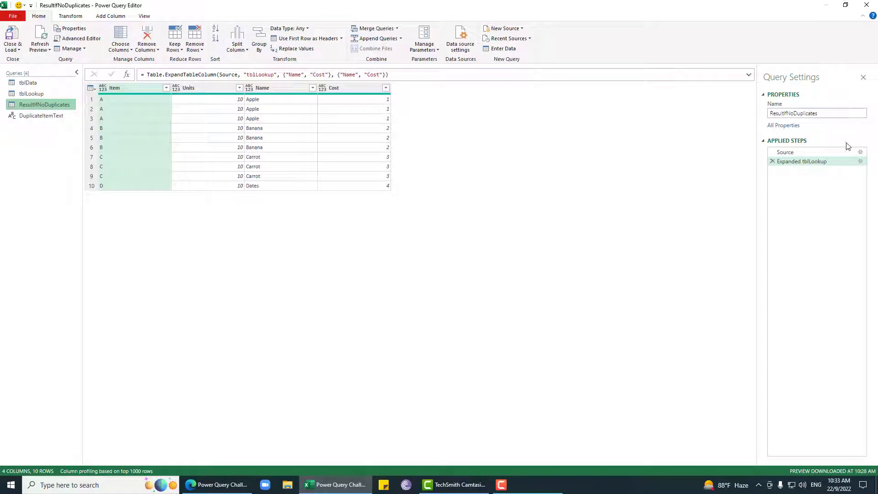
pyautogui.click(810, 152)
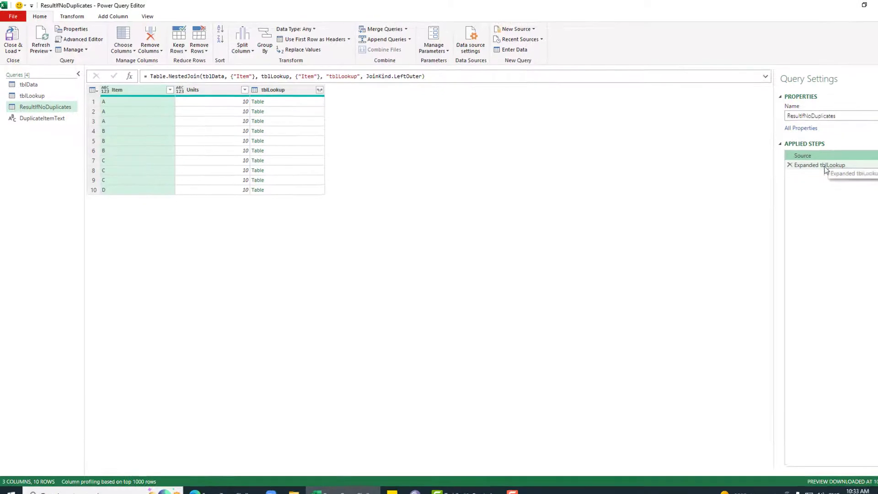
pyautogui.click(820, 165)
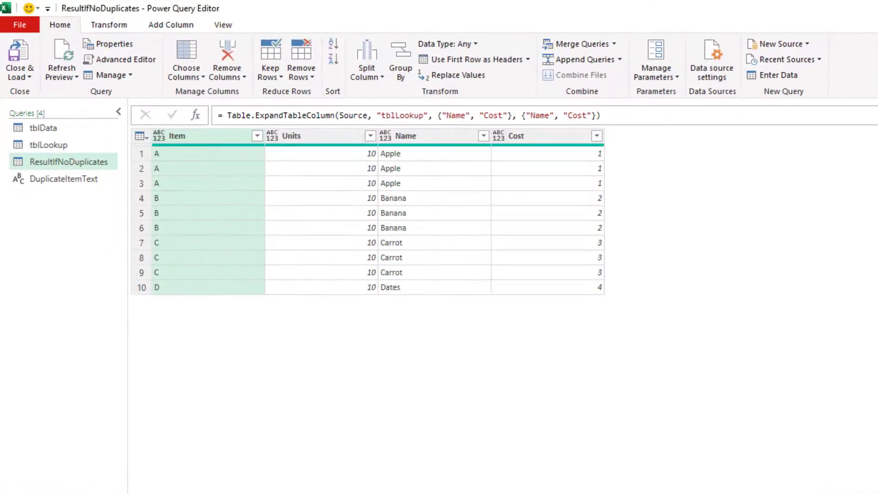
# Create a blank query with the formula = DuplicateItemText
pyautogui.rightClick(62, 222)
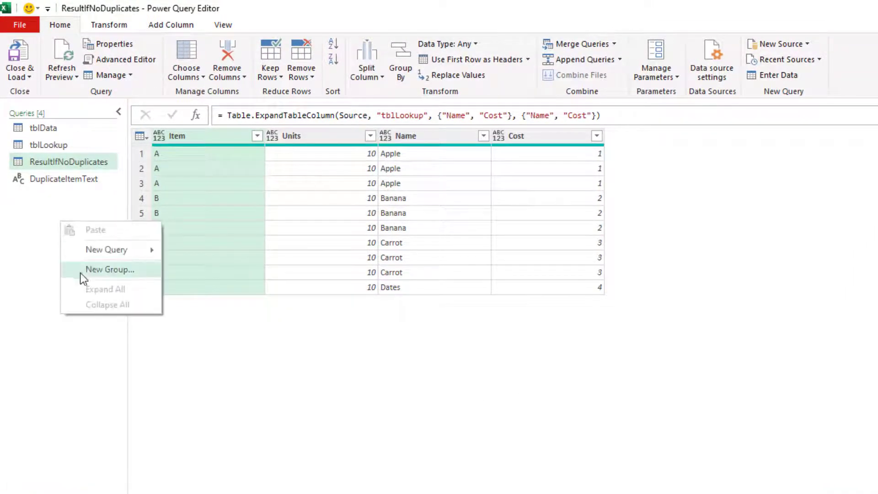
pyautogui.moveTo(114, 250)
pyautogui.moveTo(204, 337)
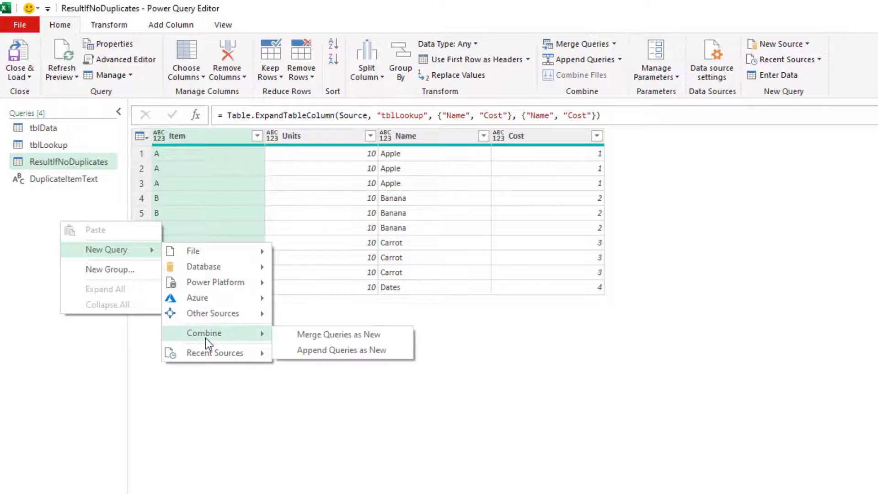
pyautogui.moveTo(217, 314)
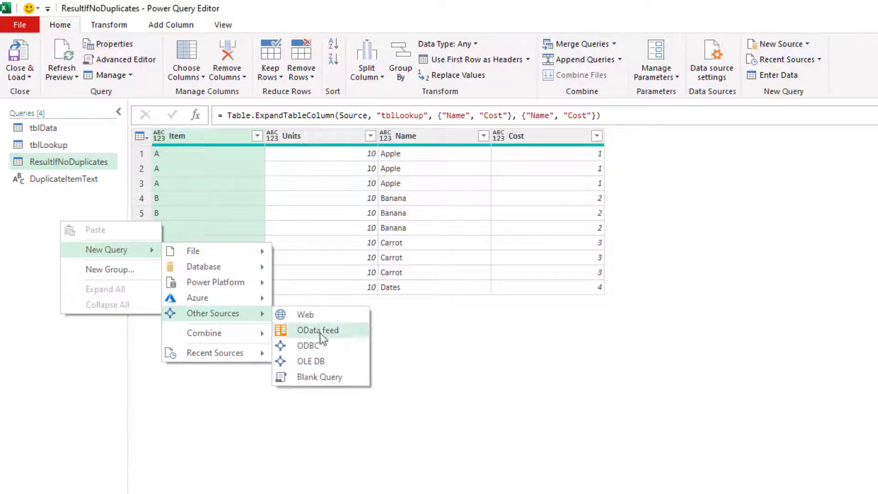
pyautogui.click(291, 383)
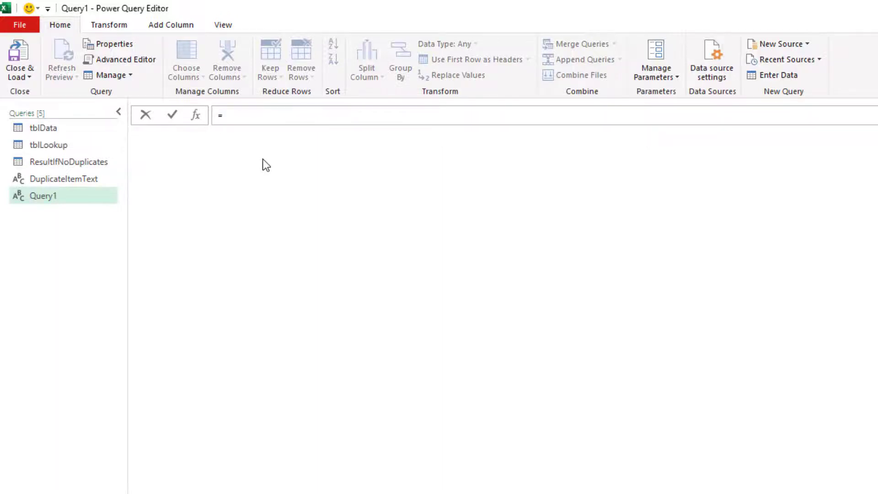
pyautogui.write('DuplicateItemText')
pyautogui.press('Tab')
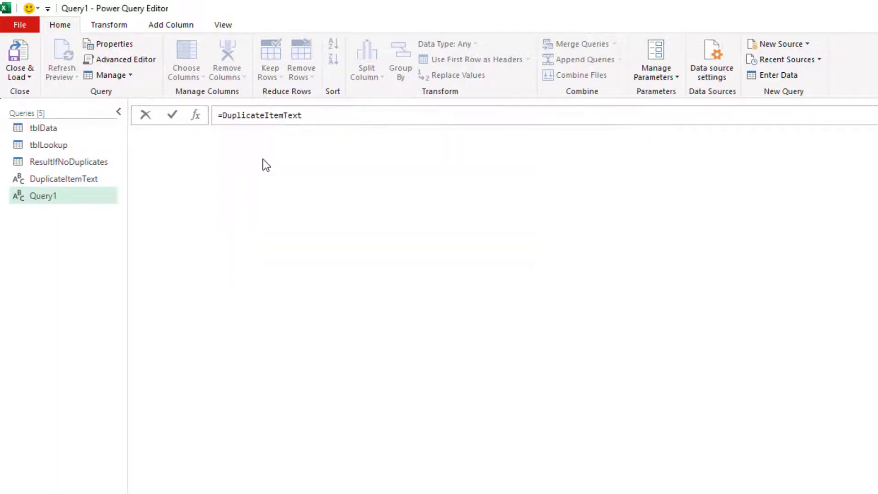
pyautogui.press('Return')
# Change the blank query's formula to = if DuplicateItemText="" then ResultIfNoDuplicates else ""
pyautogui.click(229, 115)
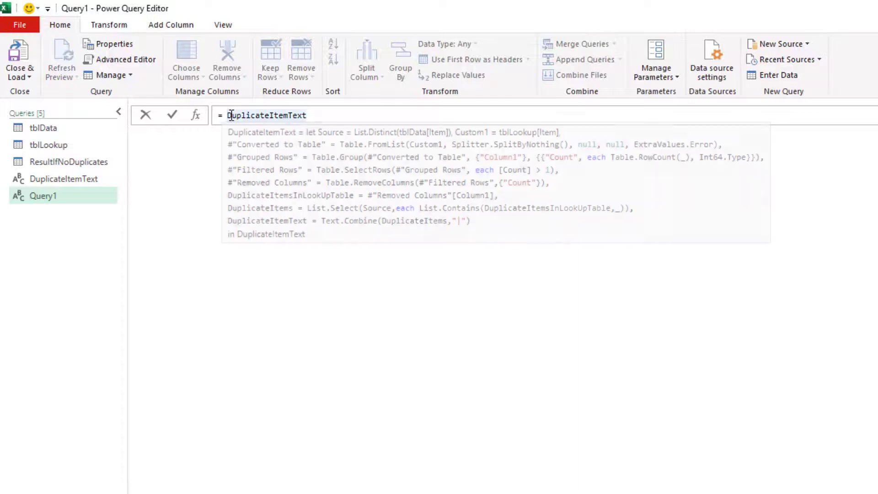
pyautogui.write('if')
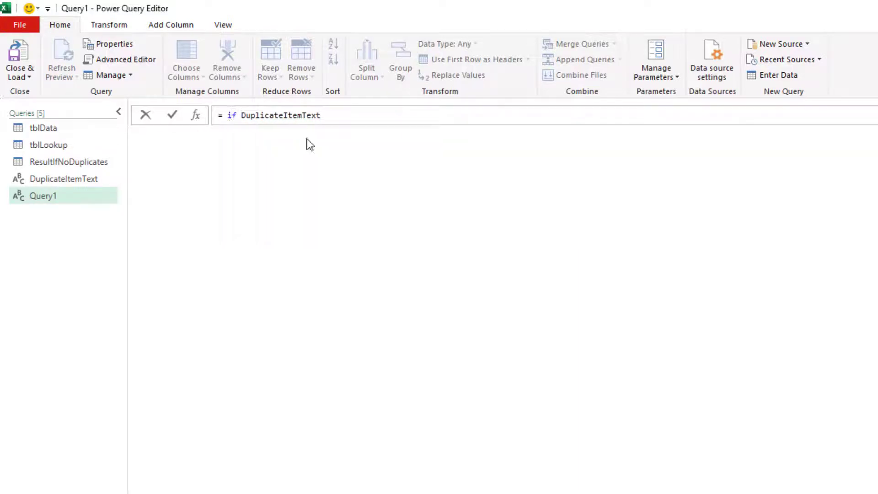
pyautogui.press('End')
pyautogui.write('="" then resul')
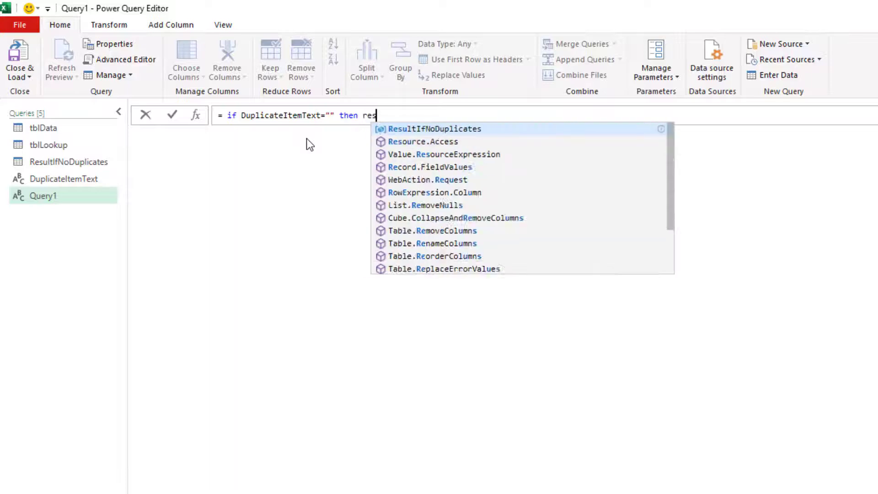
pyautogui.press('Return')
pyautogui.press('Return')
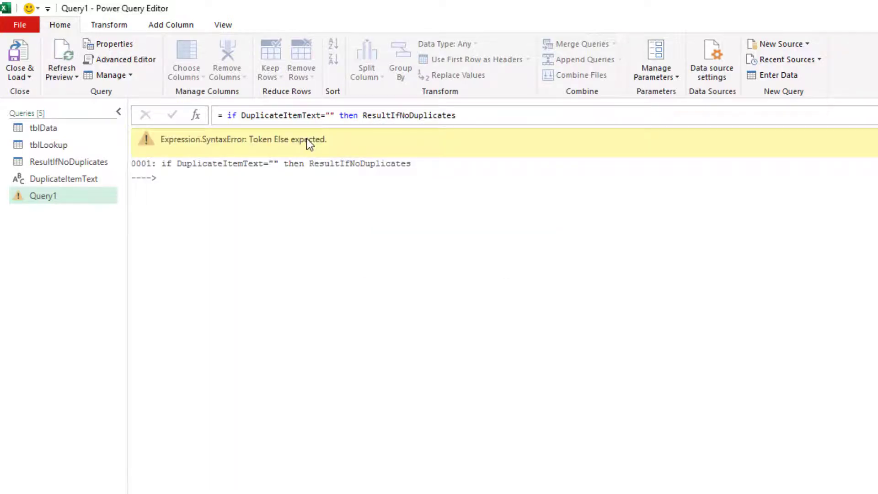
pyautogui.click(519, 115)
pyautogui.write('else ""')
pyautogui.press('Return')
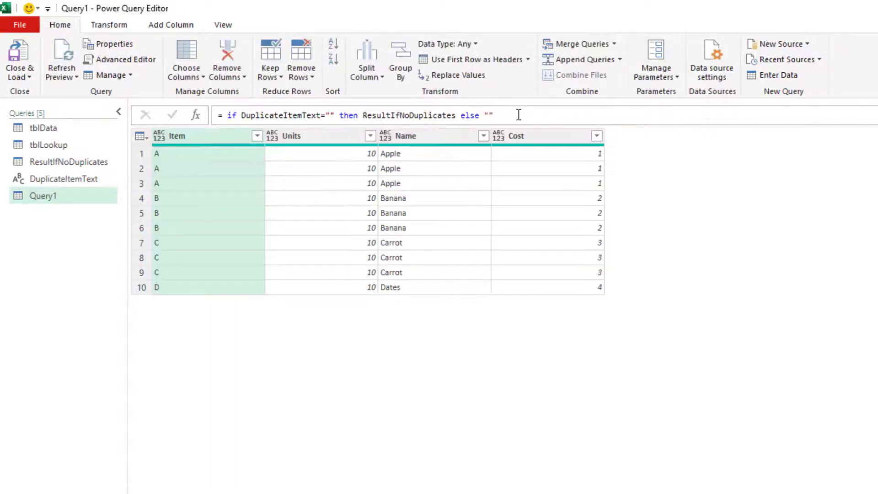
pyautogui.click(284, 116)
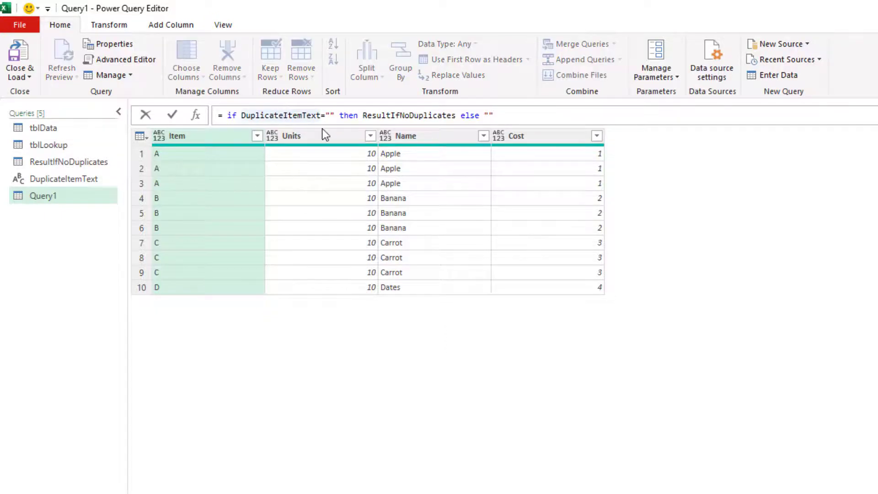
pyautogui.click(493, 115)
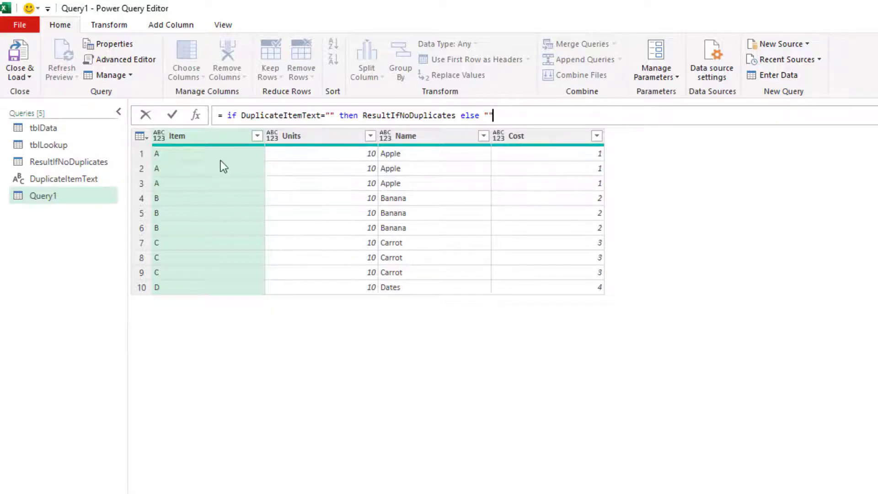
# Create a new query that references the DuplicateItemText query
pyautogui.click(12, 236)
pyautogui.rightClick(63, 178)
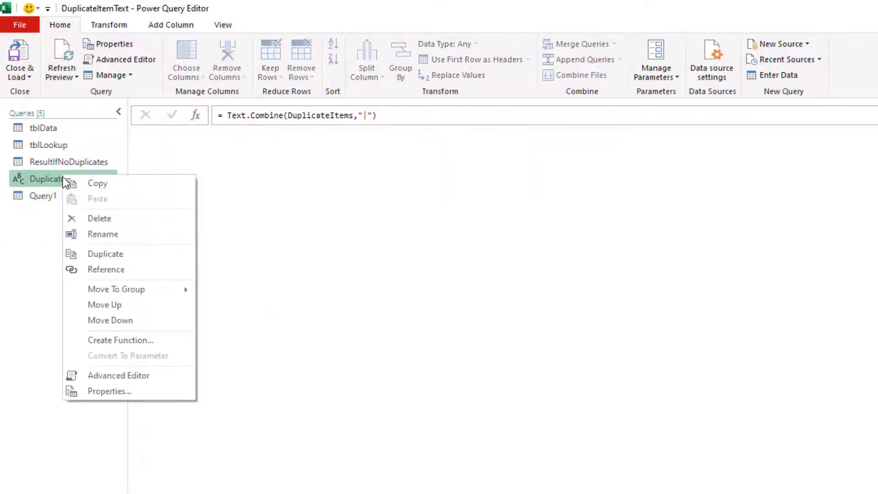
pyautogui.click(100, 270)
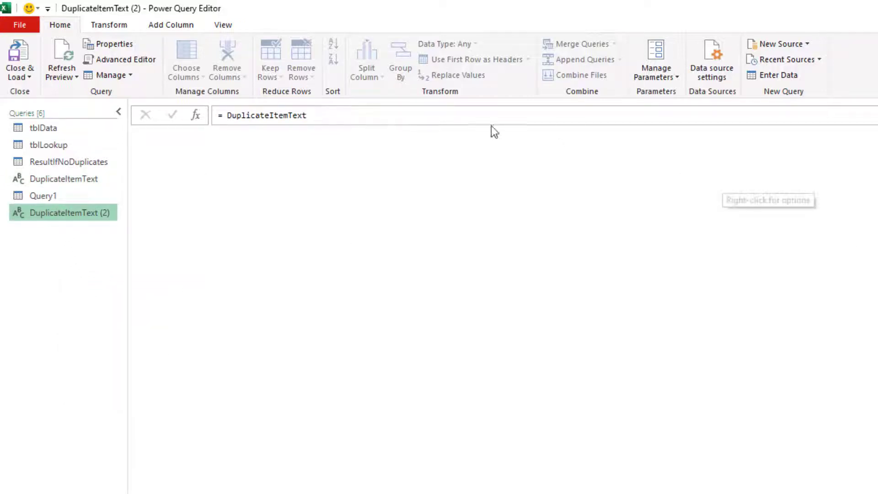
pyautogui.moveTo(427, 114); pyautogui.dragTo(168, 130)
pyautogui.click(323, 118)
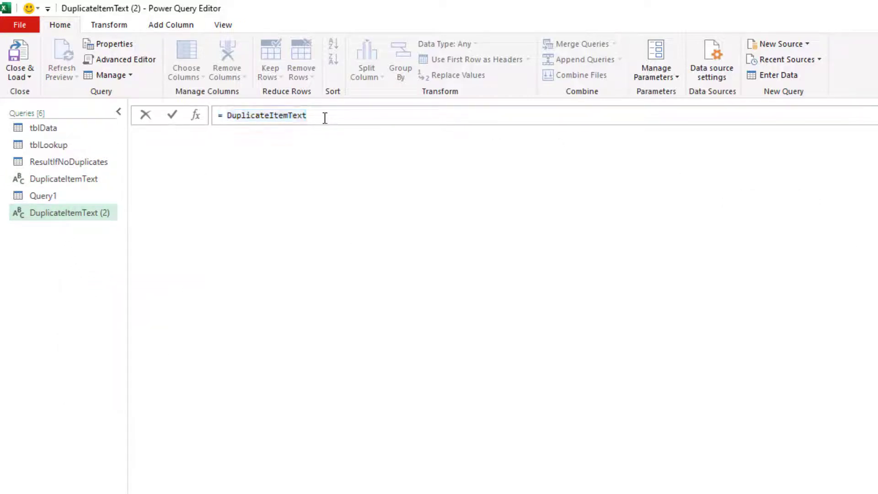
# Close the query editor and load the new queries as connection only
pyautogui.click(29, 77)
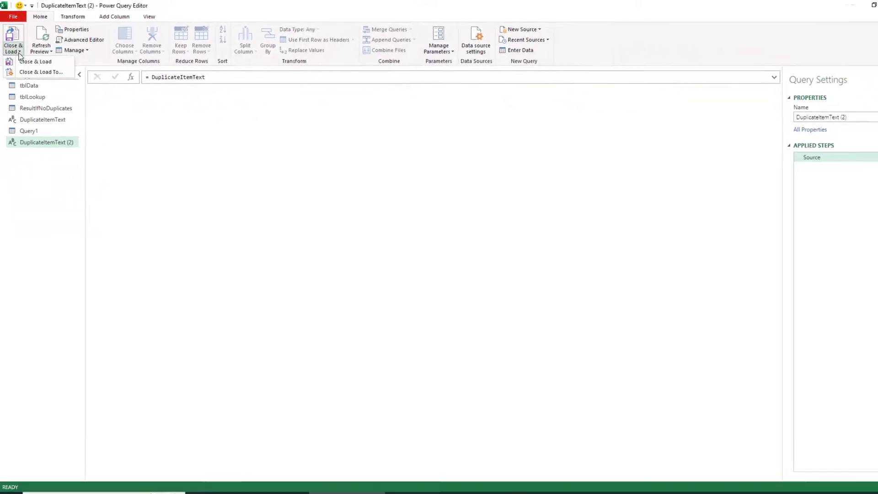
pyautogui.click(25, 62)
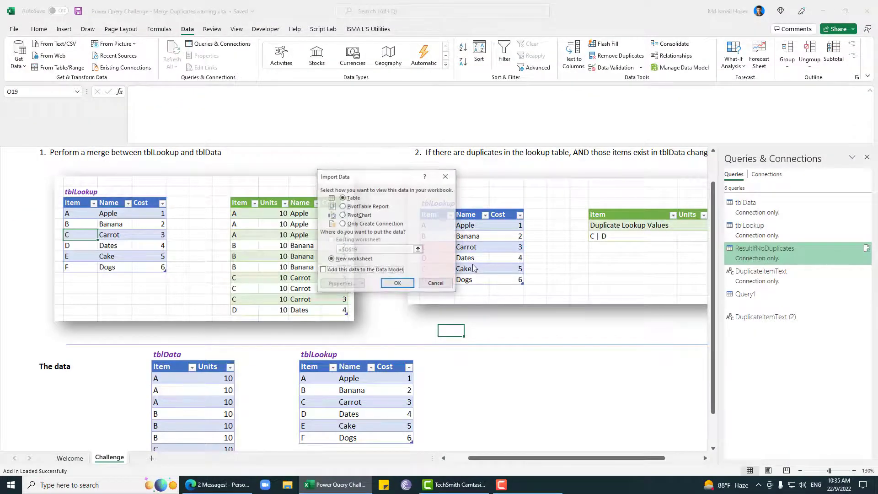
pyautogui.click(365, 224)
pyautogui.click(397, 284)
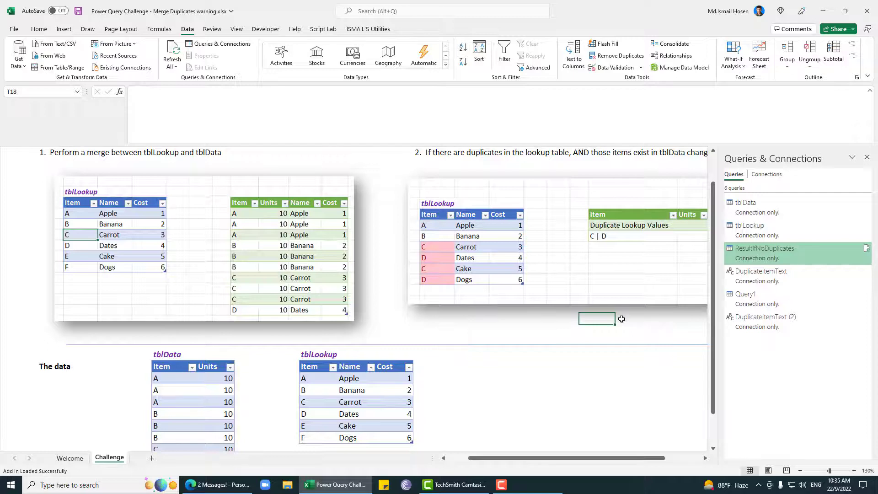
# Add a duplicate row below the last row of tblLookup with Item A, Name Apple and Cost 20
pyautogui.press('Right')
pyautogui.press('Right')
pyautogui.press('Right')
pyautogui.press('Right')
pyautogui.press('Right')
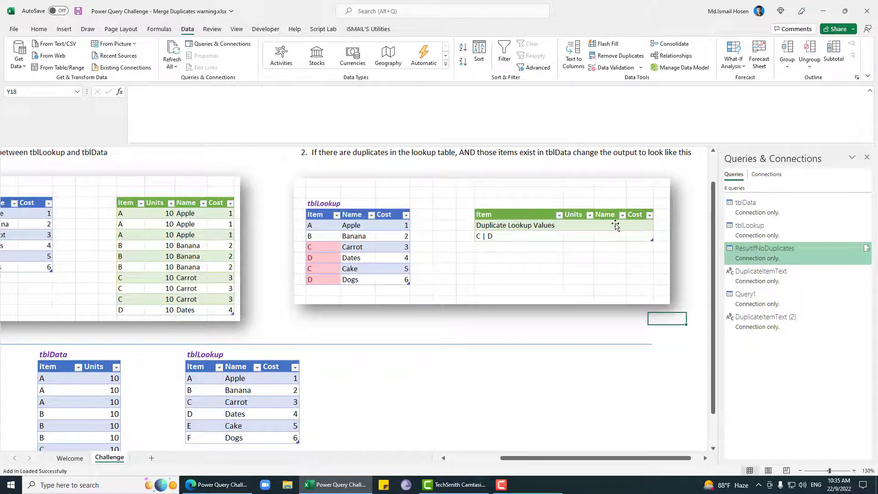
pyautogui.click(253, 390)
pyautogui.scroll(-1, 252, 387)
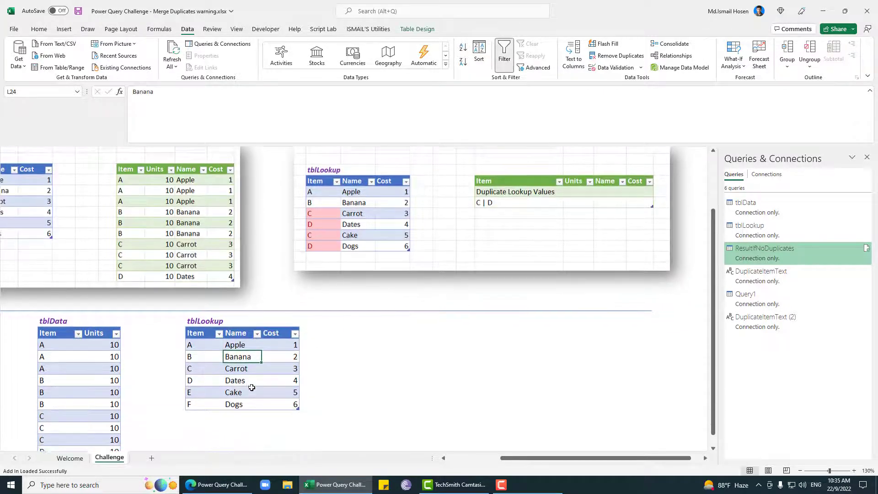
pyautogui.click(193, 414)
pyautogui.write('A')
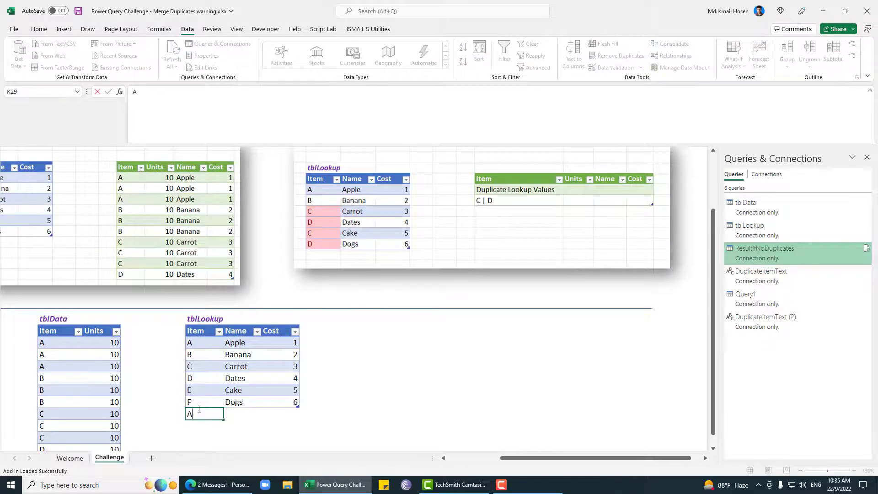
pyautogui.press('Tab')
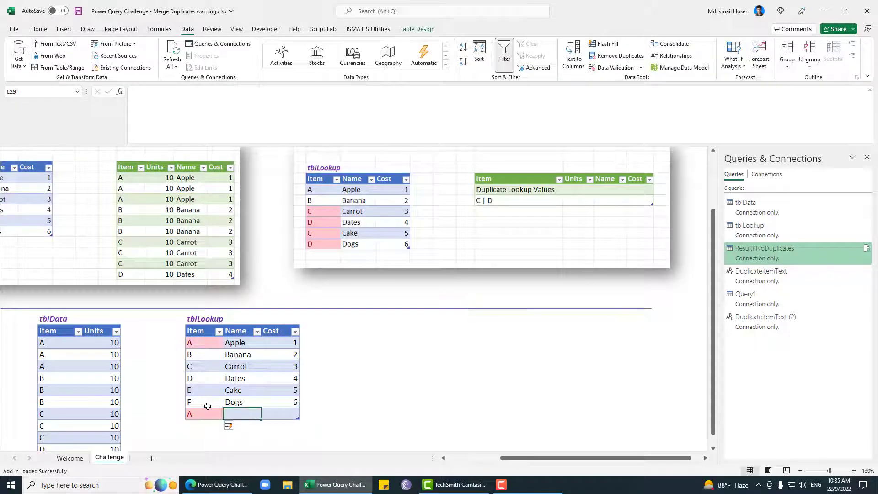
pyautogui.write('Apple')
pyautogui.press('Tab')
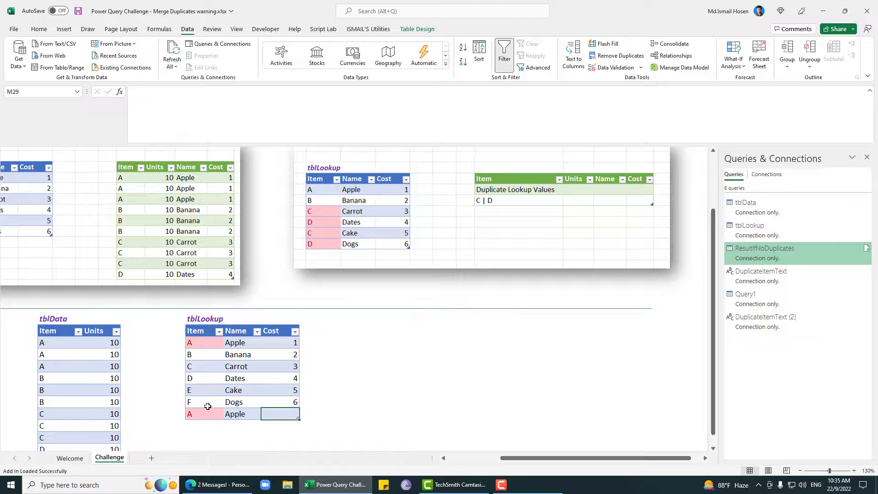
pyautogui.write('20')
pyautogui.press('Return')
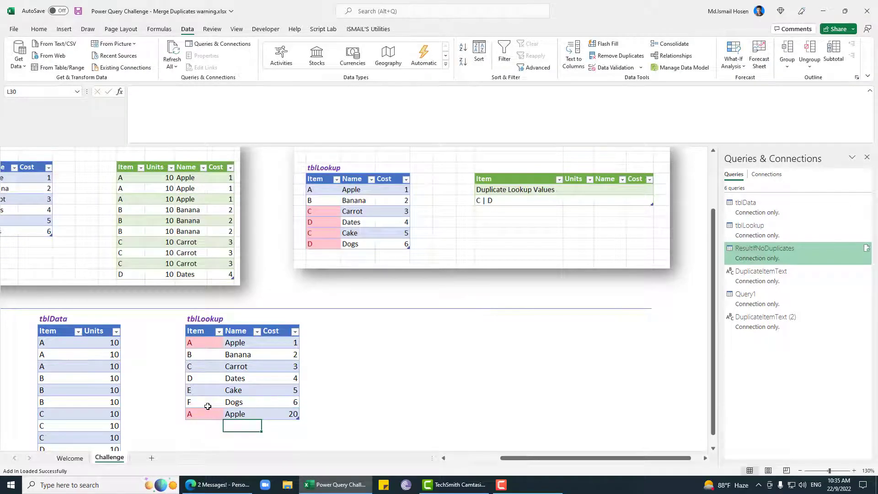
# Open the DuplicateItemText (2) query for editing in the query editor
pyautogui.doubleClick(769, 321)
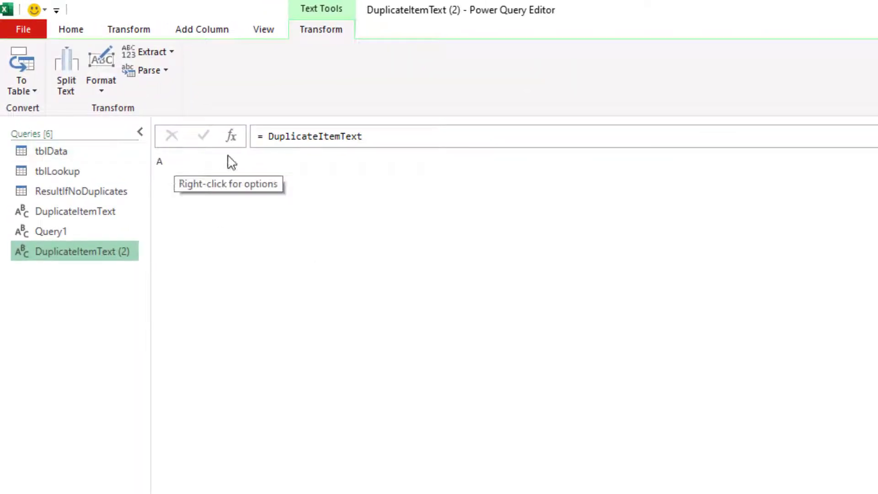
pyautogui.click(259, 136)
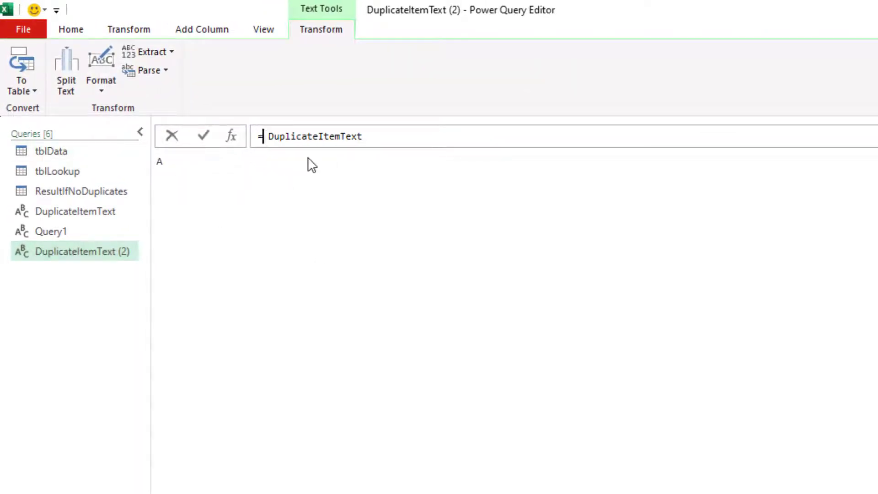
pyautogui.write('#')
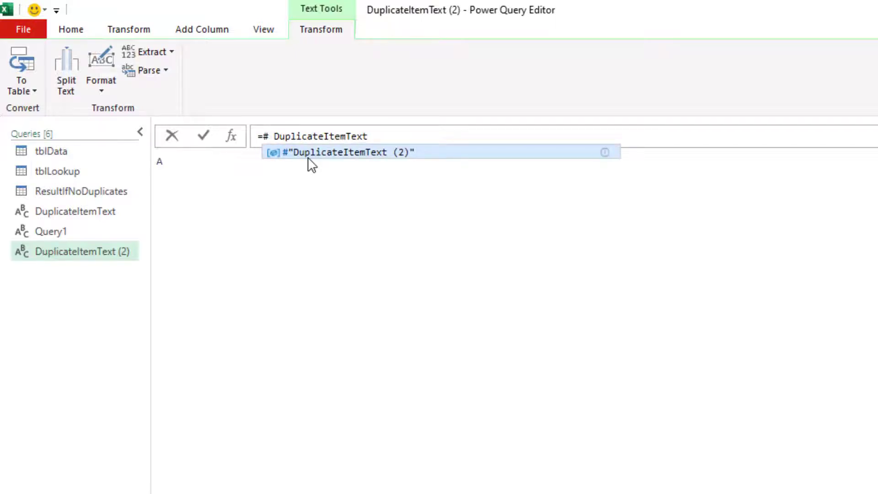
pyautogui.write('table')
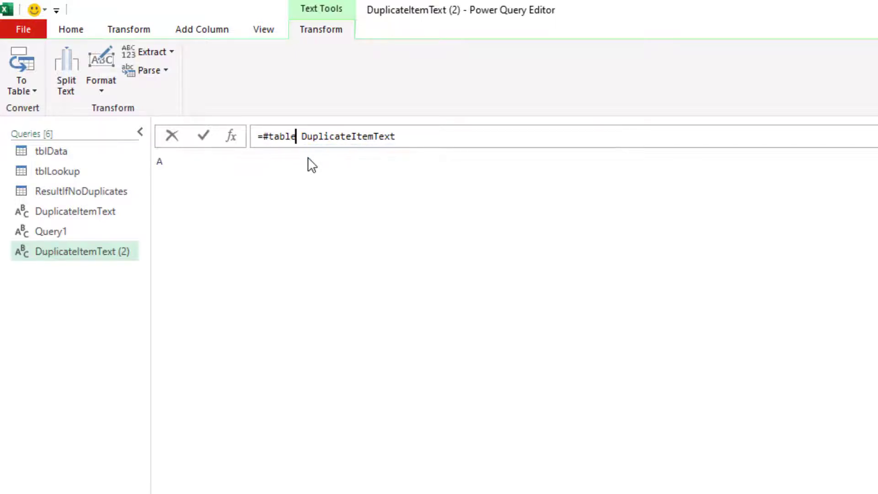
pyautogui.write('()')
pyautogui.press('Return')
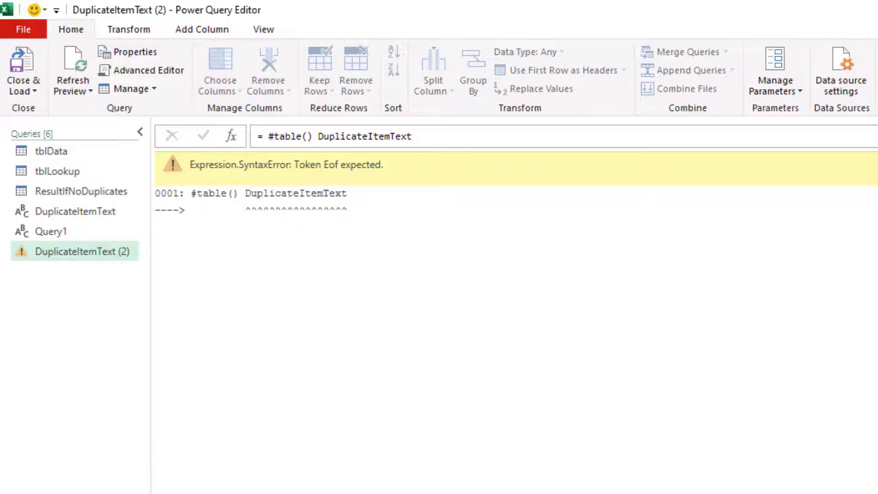
# Replace the source formula of the DuplicateItemText (2) query with a reference to ResultIfNoDuplicates
pyautogui.click(413, 136)
pyautogui.moveTo(412, 136); pyautogui.dragTo(270, 135)
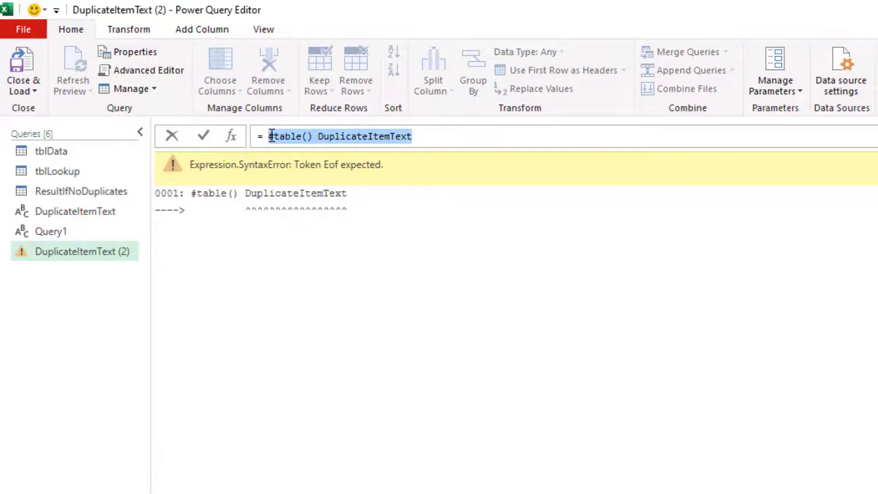
pyautogui.write('ResultIfNoDuplicates')
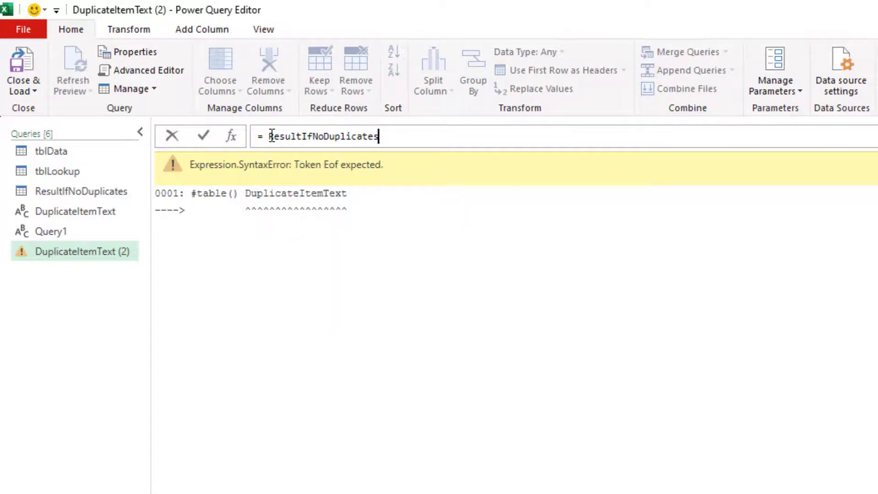
# Wrap the ResultIfNoDuplicates reference in Table.ColumnNames so the source formula reads = Table.ColumnNames(ResultIfNoDuplicates)
pyautogui.press('Left')
pyautogui.press('Left')
pyautogui.press('Left')
pyautogui.press('Left')
pyautogui.press('Left')
pyautogui.press('Left')
pyautogui.press('Left')
pyautogui.press('Left')
pyautogui.press('Left')
pyautogui.press('Left')
pyautogui.press('Left')
pyautogui.press('Left')
pyautogui.press('Left')
pyautogui.press('Left')
pyautogui.press('Left')
pyautogui.press('Left')
pyautogui.press('Left')
pyautogui.press('Left')
pyautogui.press('Left')
pyautogui.press('Left')
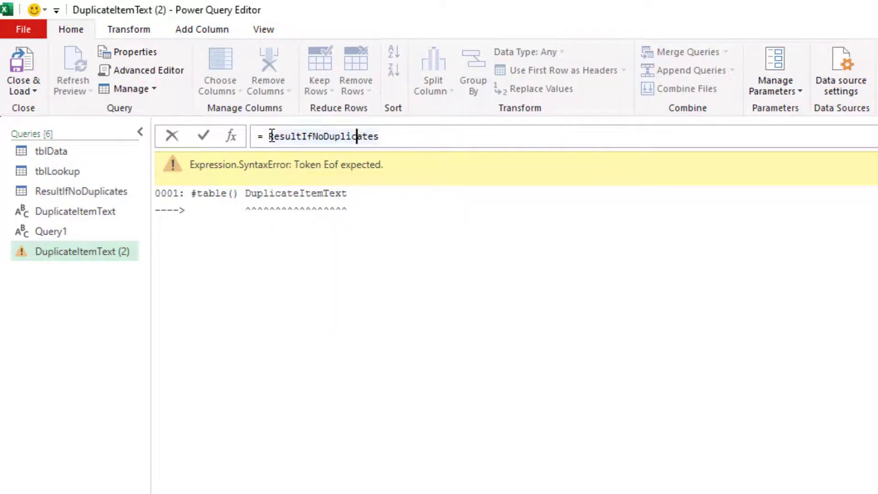
pyautogui.press('Right')
pyautogui.write('te')
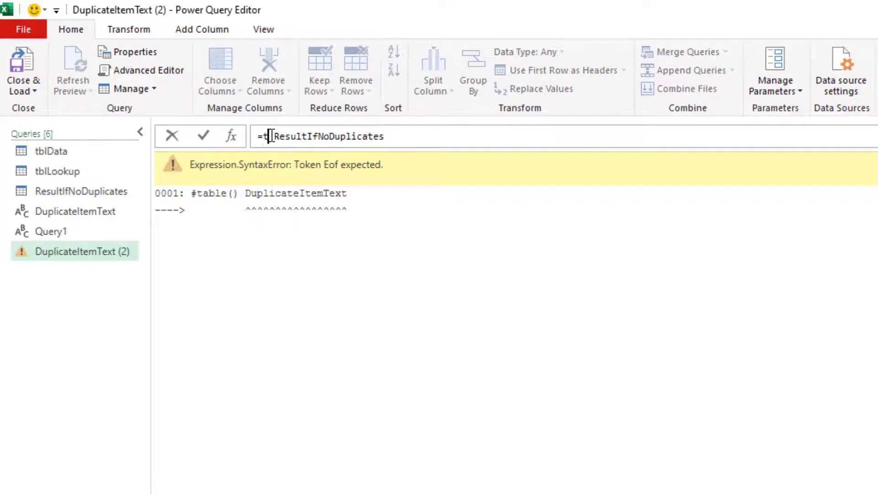
pyautogui.write('cn')
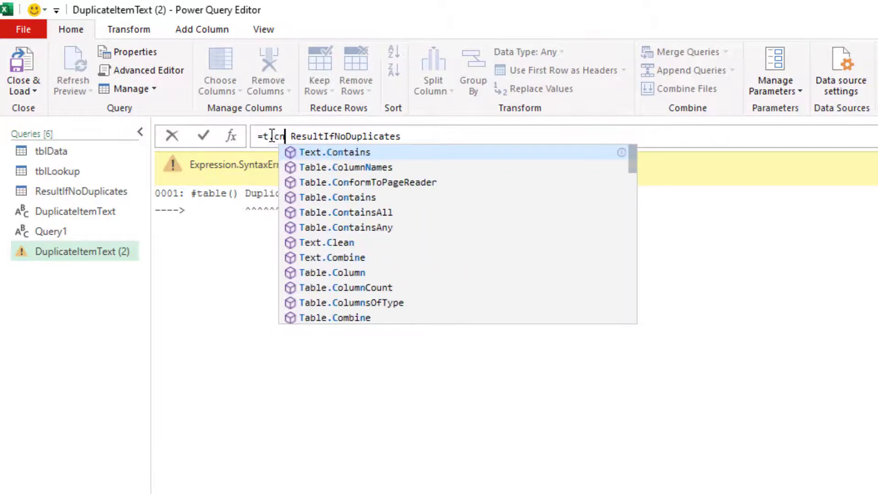
pyautogui.press('Down')
pyautogui.press('Tab')
pyautogui.write('()')
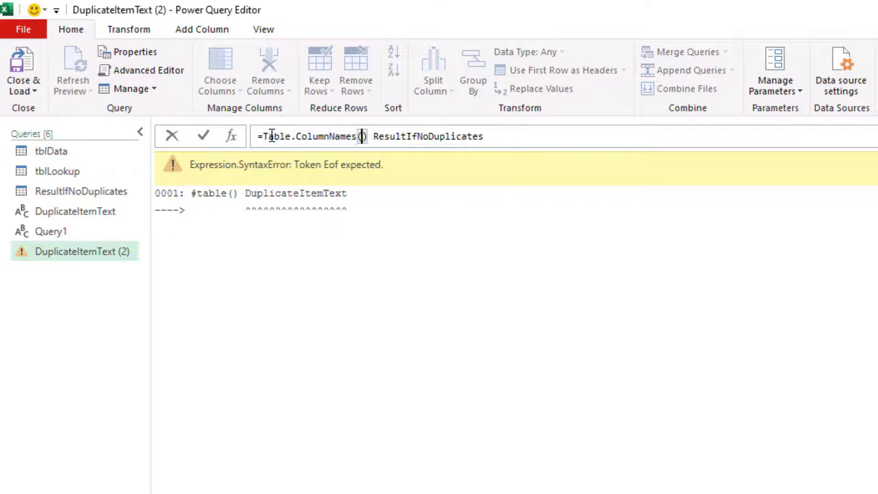
pyautogui.press('BackSpace')
pyautogui.press('Right')
pyautogui.press('BackSpace')
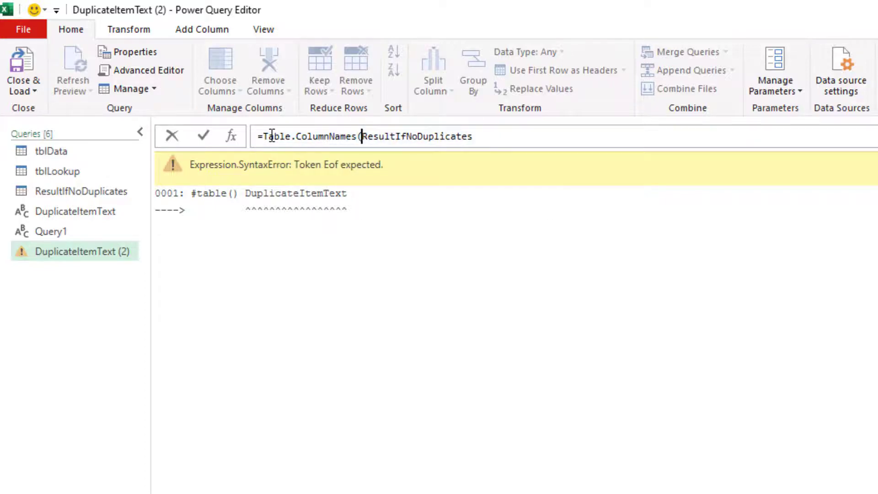
pyautogui.press('End')
pyautogui.write(')')
pyautogui.press('Return')
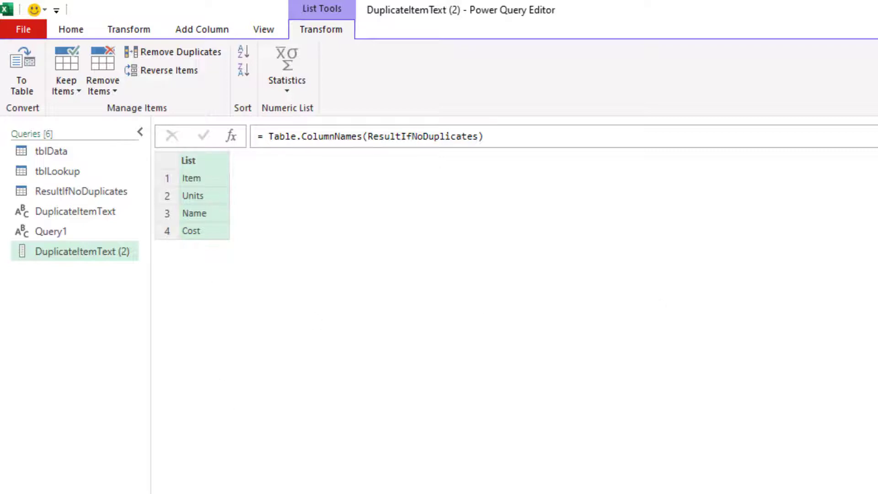
# Add a new step after Source and begin its formula as #table( with Source as the column names
pyautogui.click(232, 136)
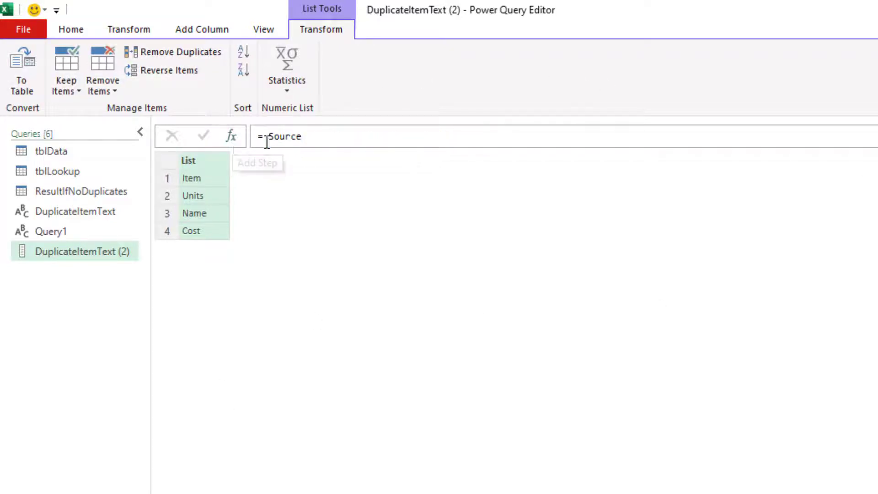
pyautogui.click(265, 136)
pyautogui.write('#table(')
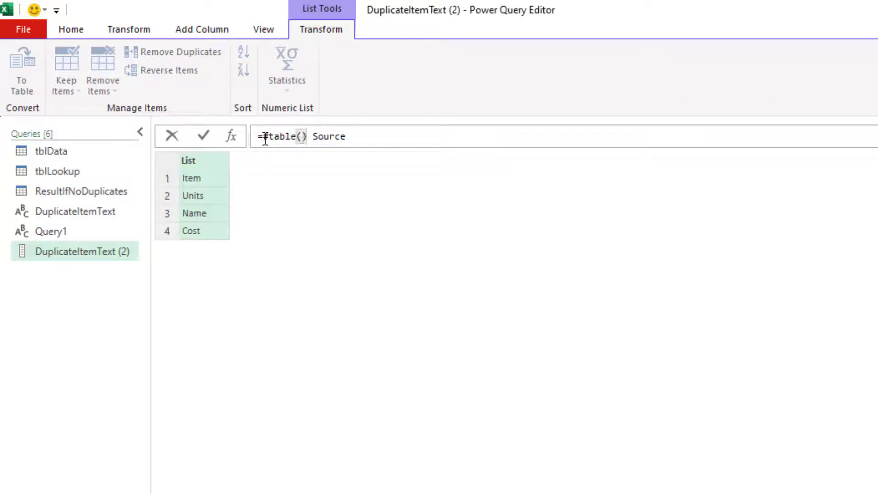
pyautogui.press('BackSpace')
pyautogui.press('Delete')
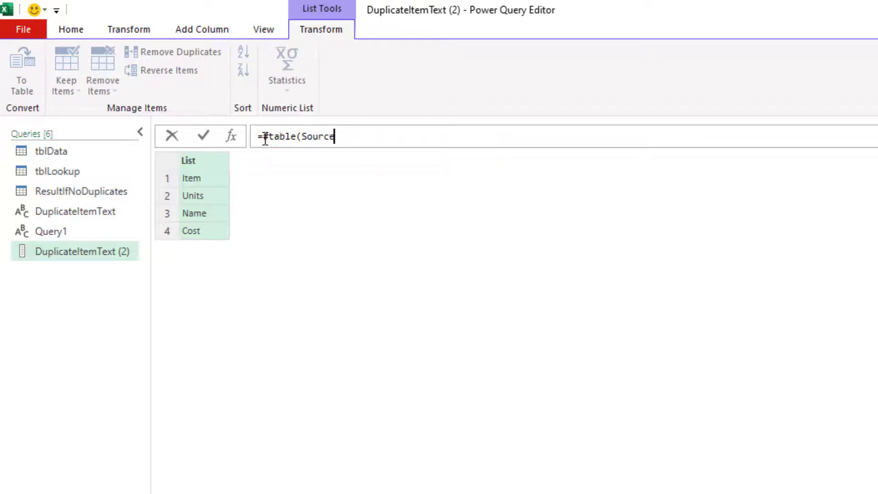
# Add a rows list to the #table formula with "Duplicate Lookup Value" as the first row
pyautogui.write(',{{"Duplicate')
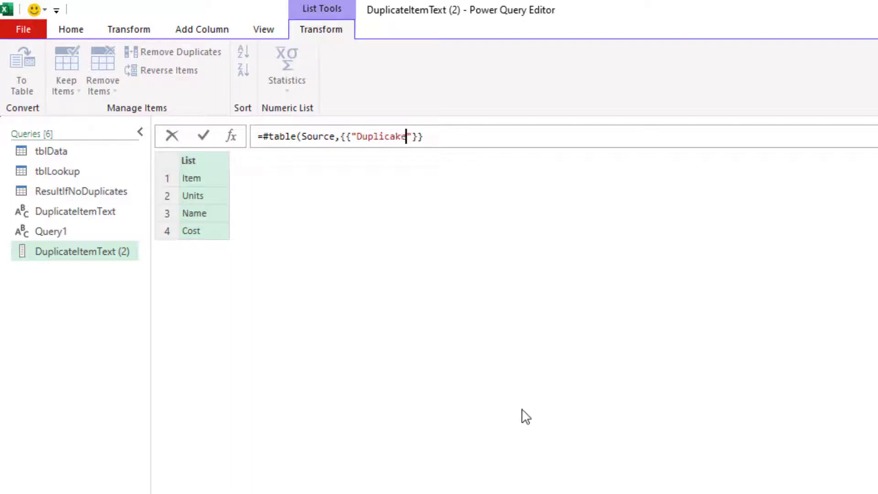
pyautogui.press('BackSpace')
pyautogui.press('BackSpace')
pyautogui.write('at')
pyautogui.write('e Lookup ')
pyautogui.write('Value')
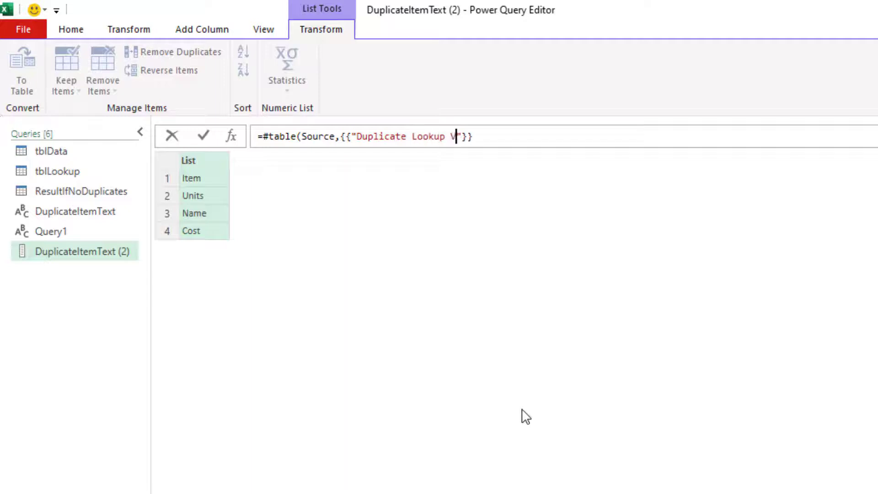
pyautogui.press('Right')
pyautogui.press('Right')
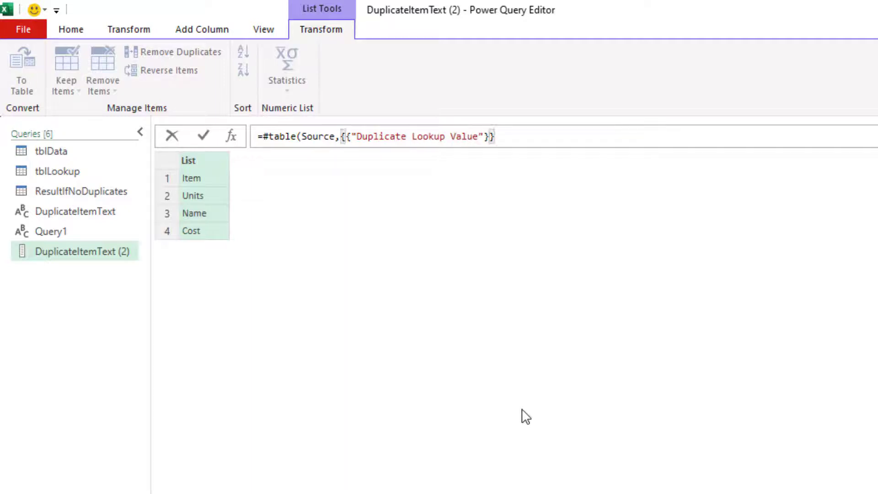
# Add {DuplicateItemText} as the second row, close the #table formula with a parenthesis and commit it
pyautogui.write(',{dup')
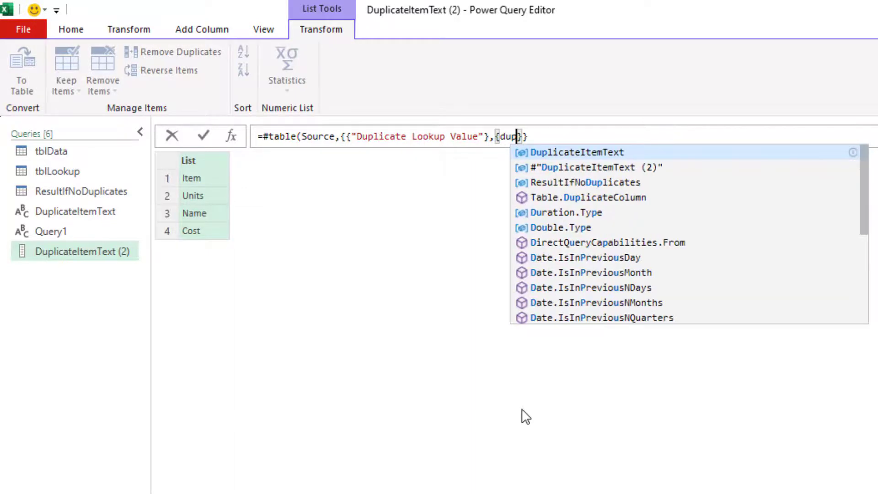
pyautogui.press('Tab')
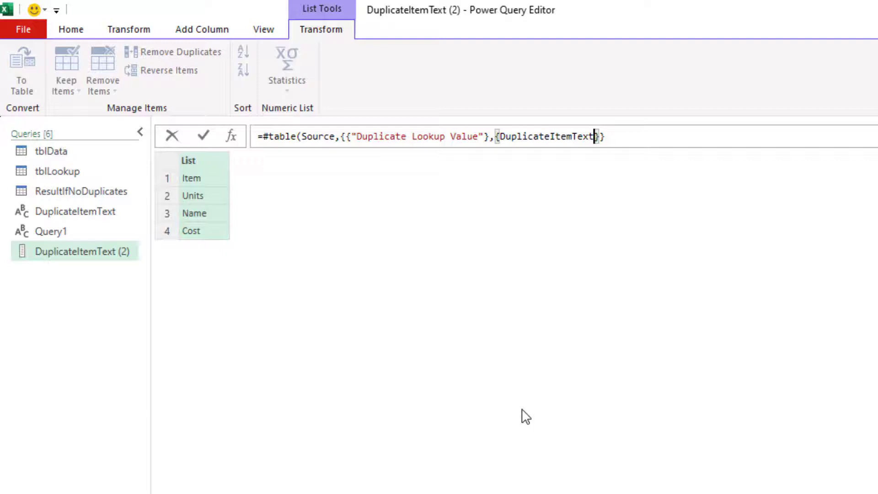
pyautogui.press('End')
pyautogui.press('Return')
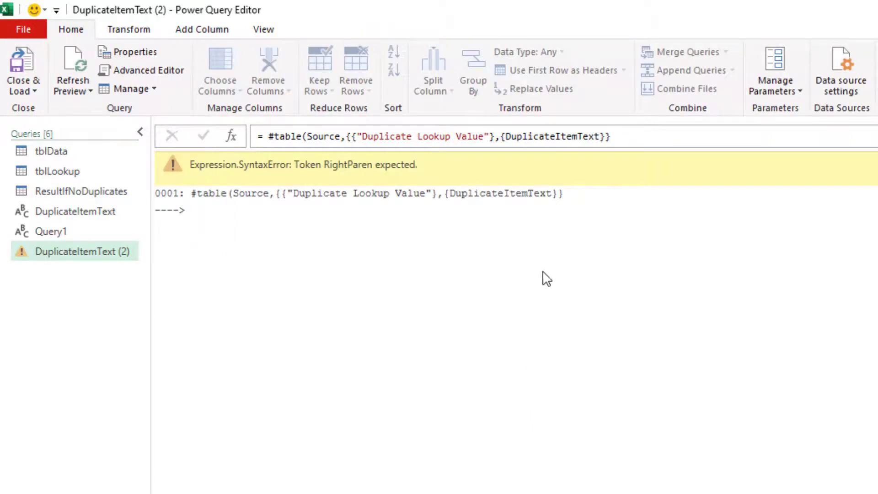
pyautogui.click(637, 140)
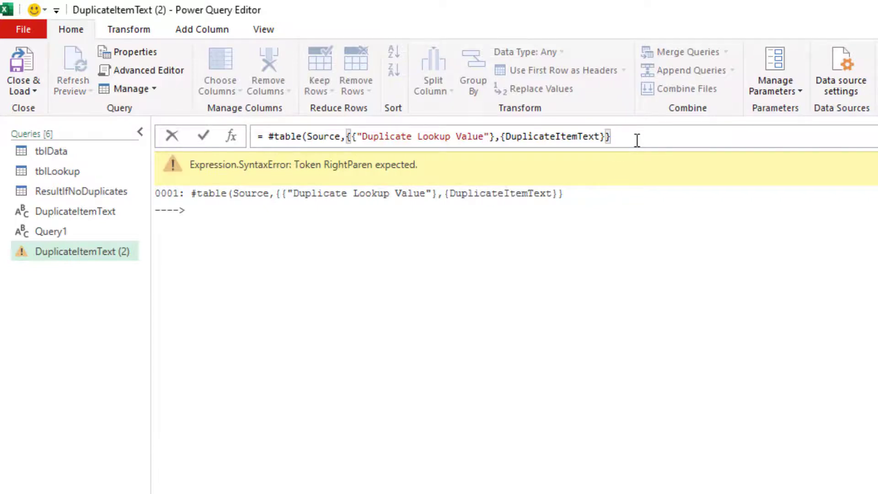
pyautogui.write(')')
pyautogui.press('Return')
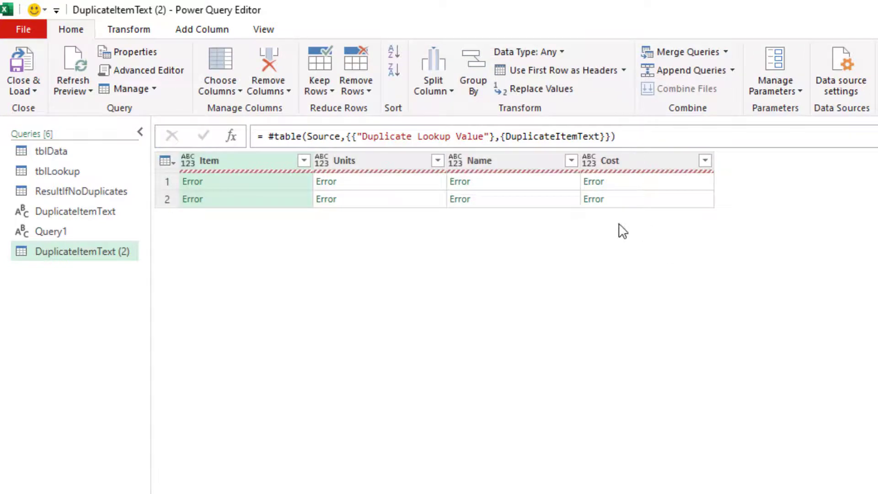
# Extend the "Duplicate Lookup Value" row in the #table formula with three null values
pyautogui.click(280, 187)
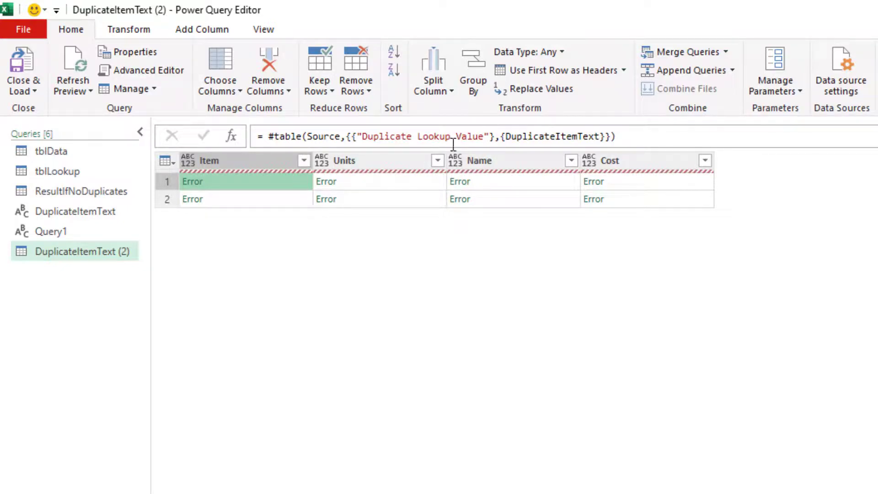
pyautogui.click(490, 136)
pyautogui.write(',')
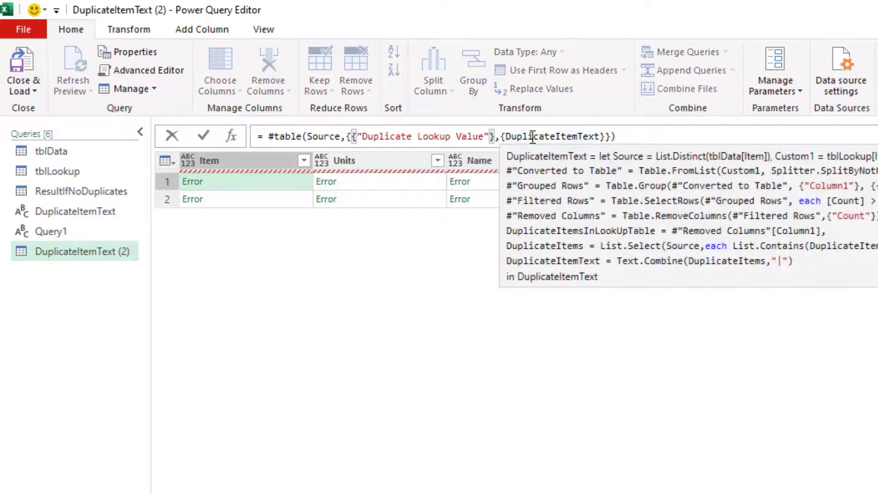
pyautogui.write('null,nul')
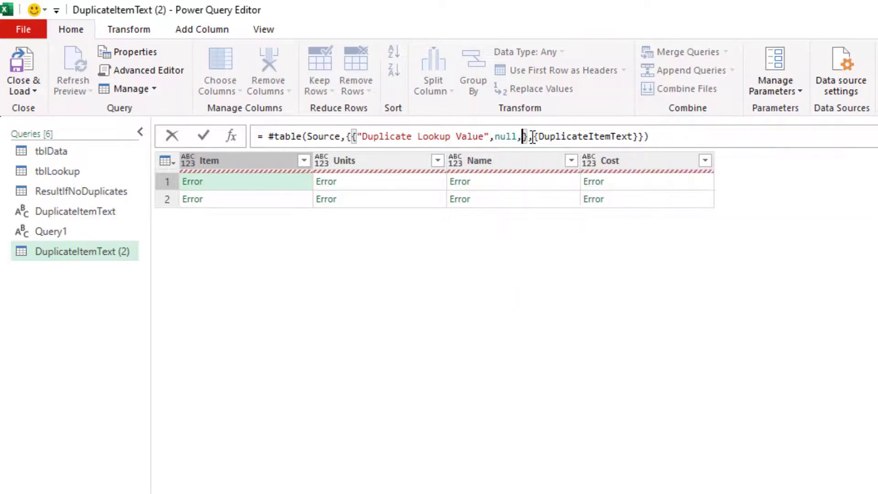
pyautogui.write('l,null')
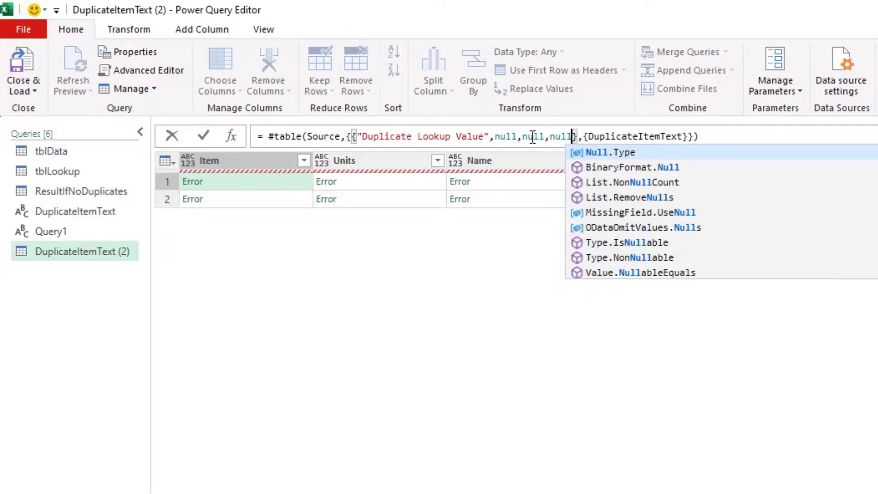
# Copy the three null values into the DuplicateItemText row of the #table formula and commit it
pyautogui.moveTo(495, 136); pyautogui.dragTo(575, 137)
pyautogui.hotkey('ctrl', 'c')
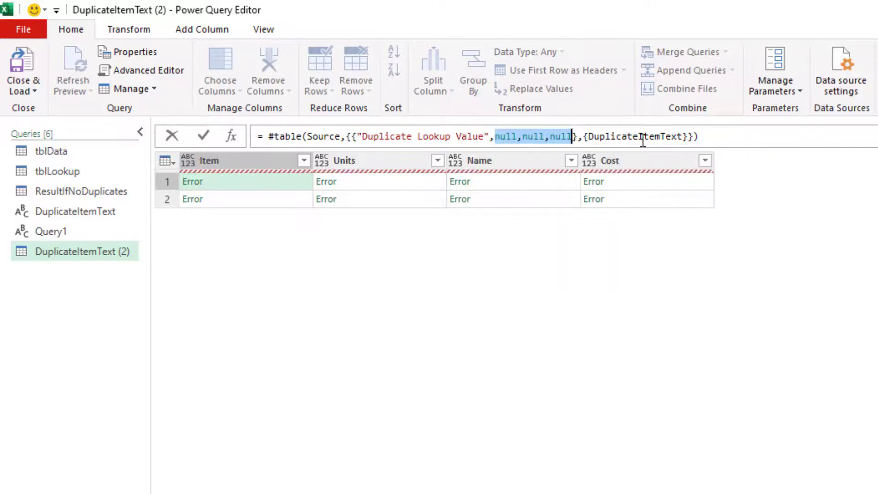
pyautogui.click(681, 136)
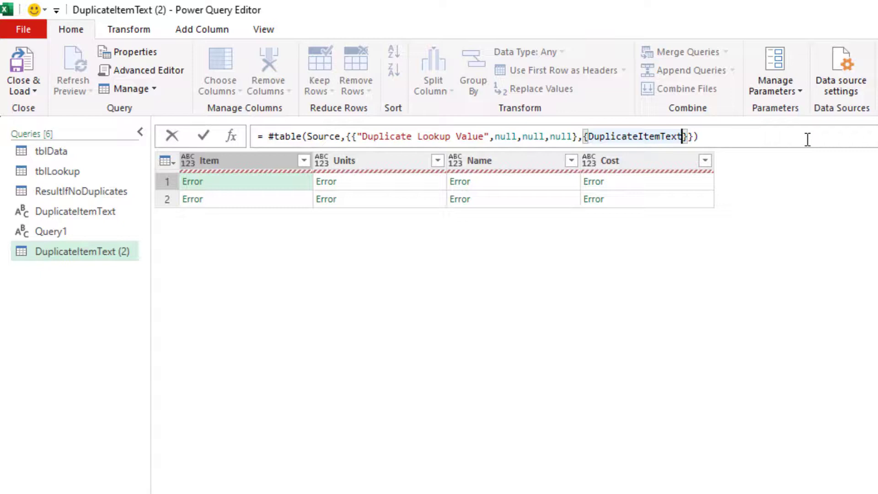
pyautogui.write(',')
pyautogui.hotkey('ctrl', 'v')
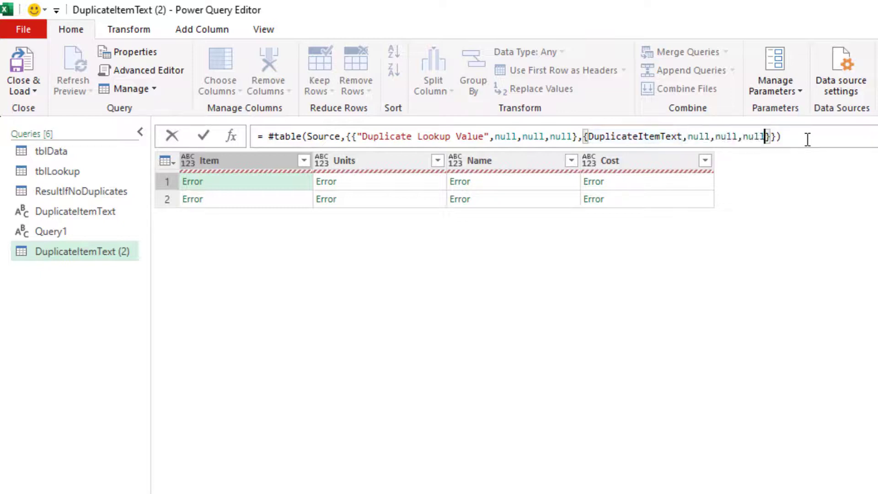
pyautogui.click(808, 140)
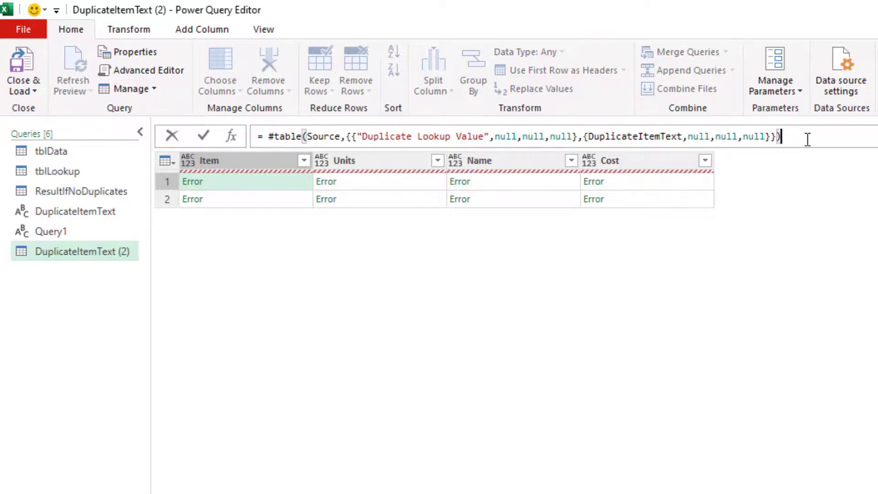
pyautogui.press('Return')
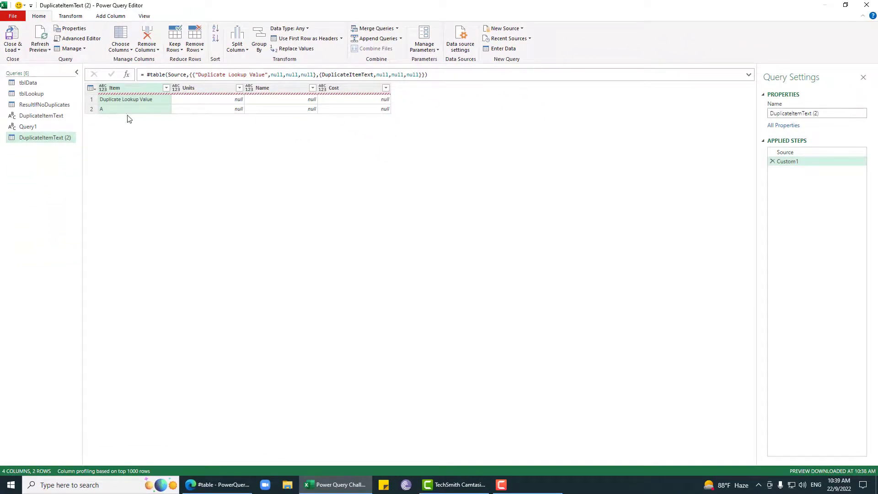
# Rename the Custom1 applied step as Result and the DuplicateItemText (2) query as ResultIfDuplicate
pyautogui.rightClick(786, 162)
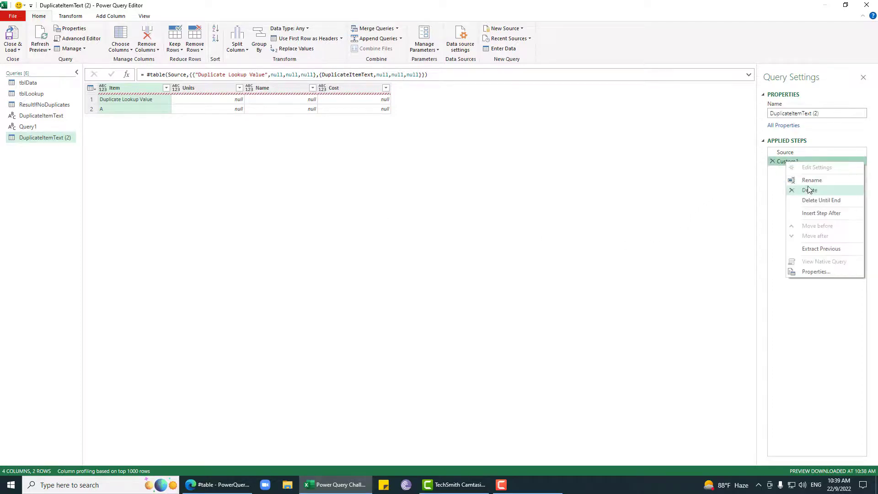
pyautogui.click(809, 186)
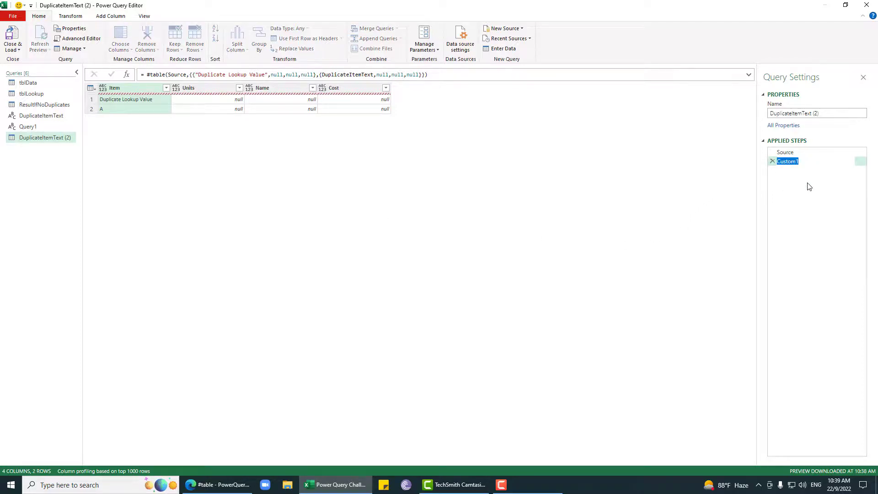
pyautogui.write('Result')
pyautogui.press('Return')
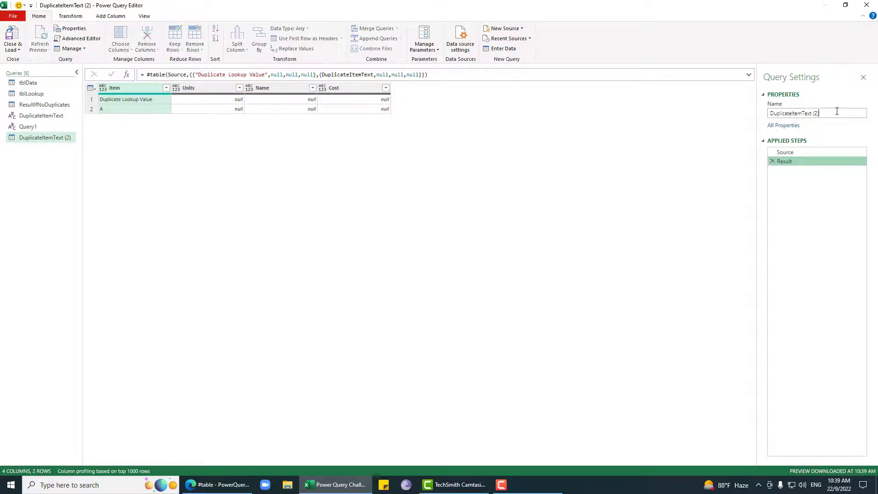
pyautogui.click(836, 113)
pyautogui.write('Resu')
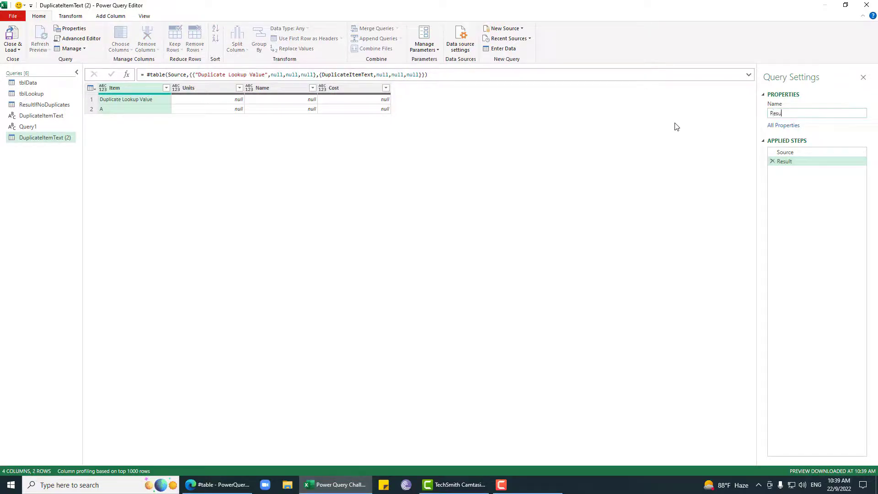
pyautogui.write('ltIfDuplicate')
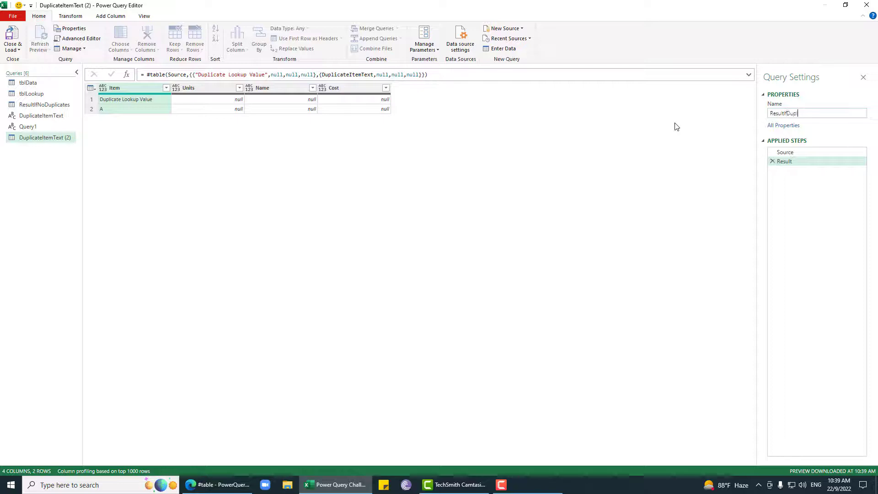
pyautogui.press('Return')
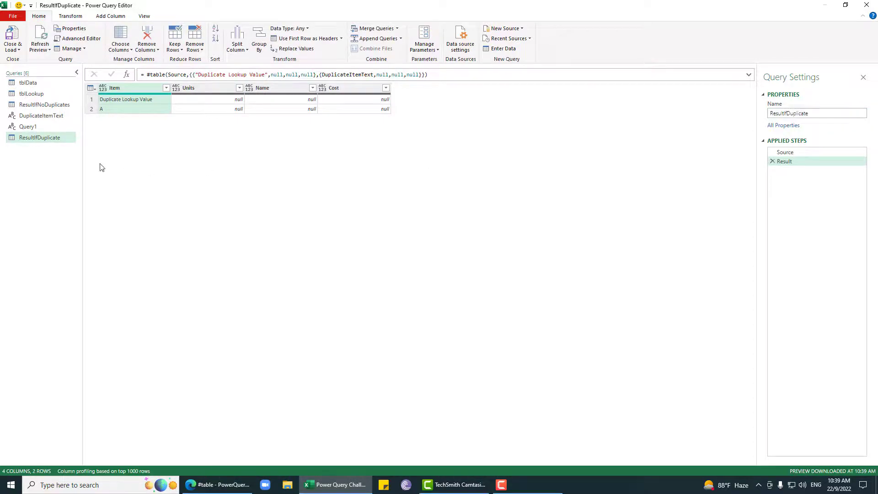
# In Query1's if formula, replace the empty text after else with ResultIfDuplicate and commit it
pyautogui.click(27, 127)
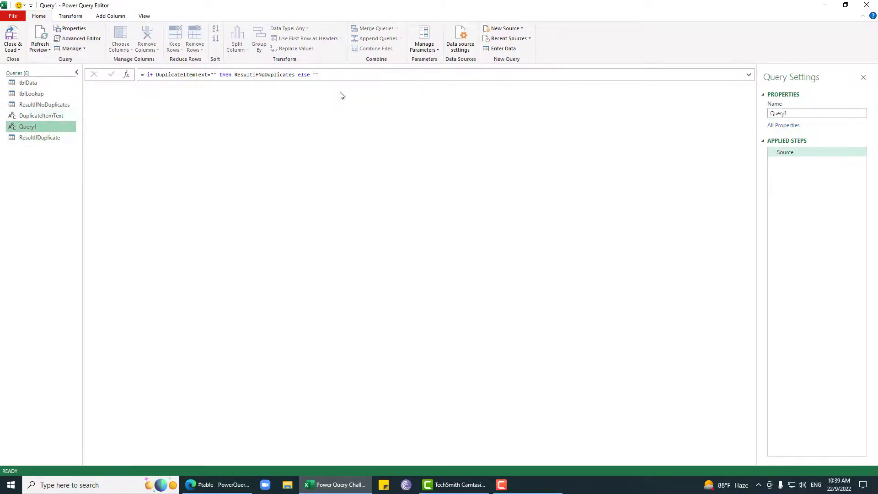
pyautogui.click(318, 74)
pyautogui.moveTo(312, 76); pyautogui.dragTo(340, 76)
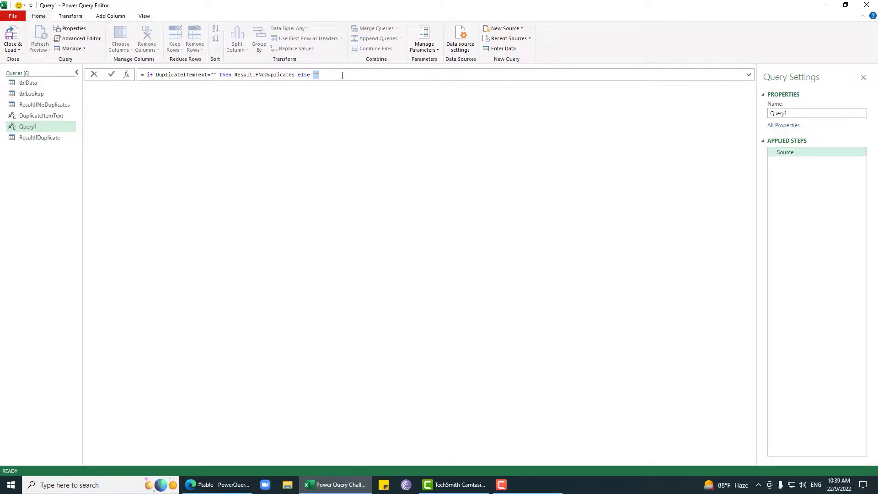
pyautogui.write('resul')
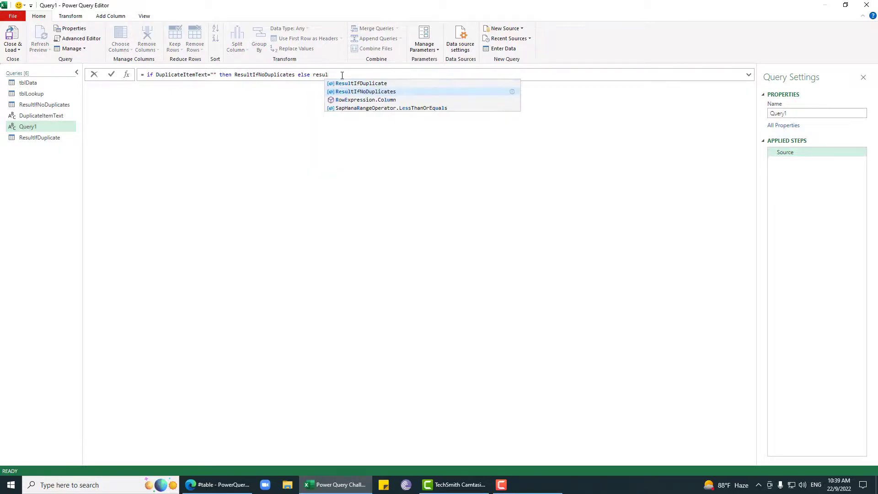
pyautogui.press('Up')
pyautogui.press('Tab')
pyautogui.press('Return')
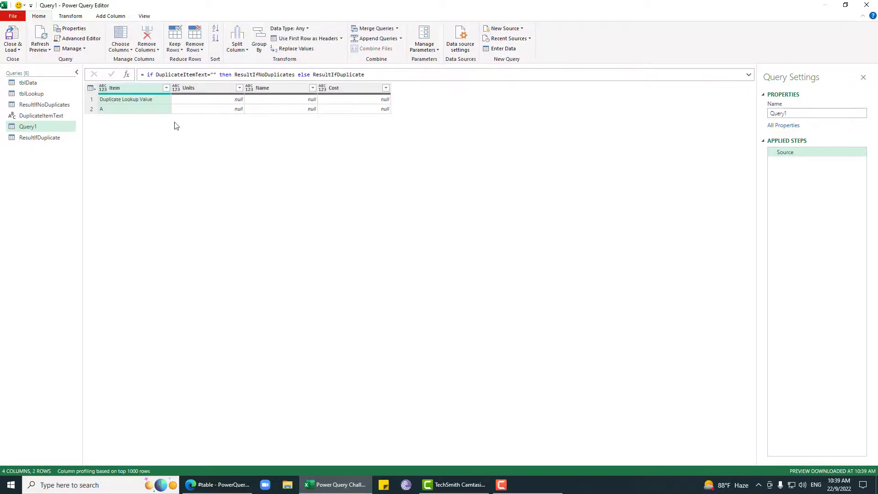
# Rename Query1 as FinalOutput, and close and load the queries to the workbook
pyautogui.doubleClick(823, 113)
pyautogui.write('Final')
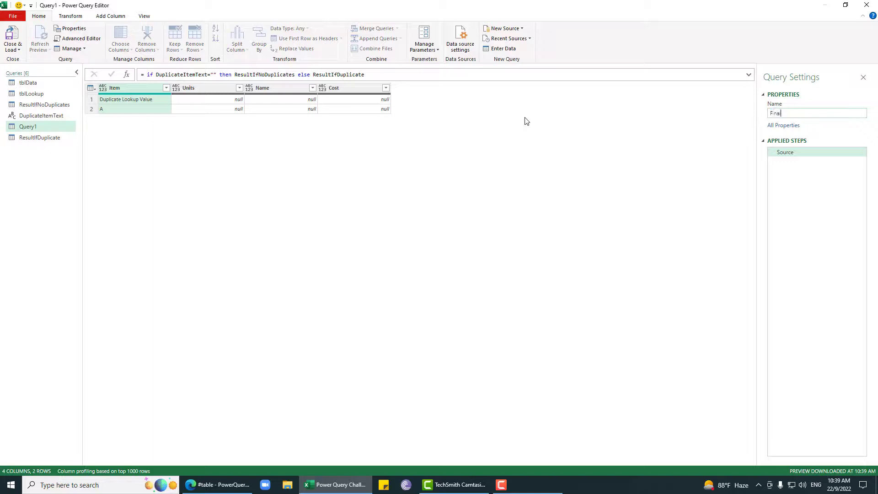
pyautogui.write('Output')
pyautogui.press('Return')
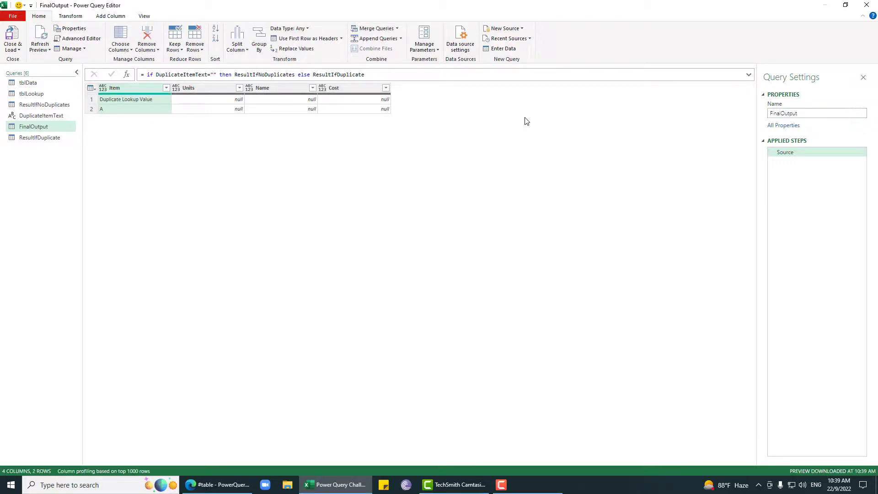
pyautogui.click(13, 49)
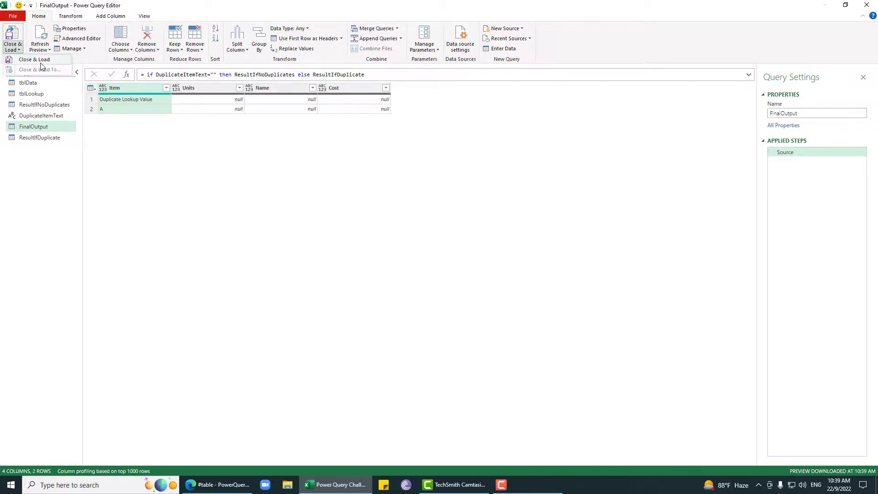
pyautogui.click(27, 57)
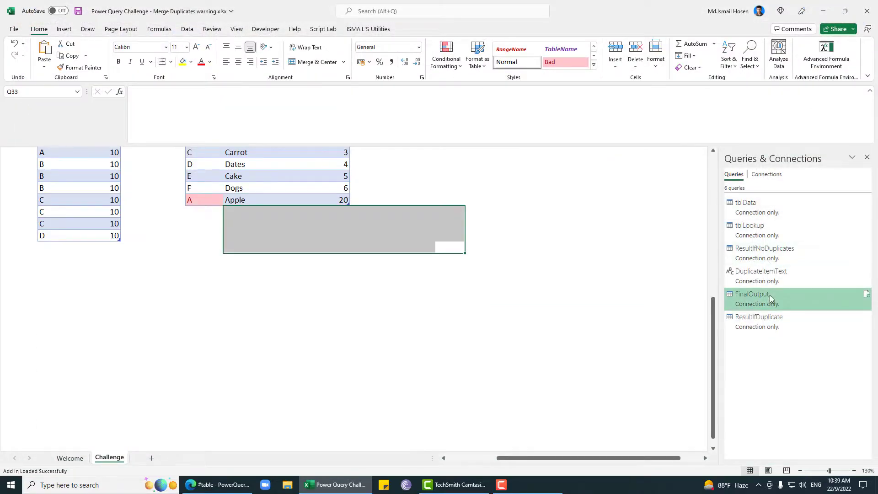
# Load the FinalOutput query as a table on a new worksheet
pyautogui.rightClick(769, 295)
pyautogui.click(796, 355)
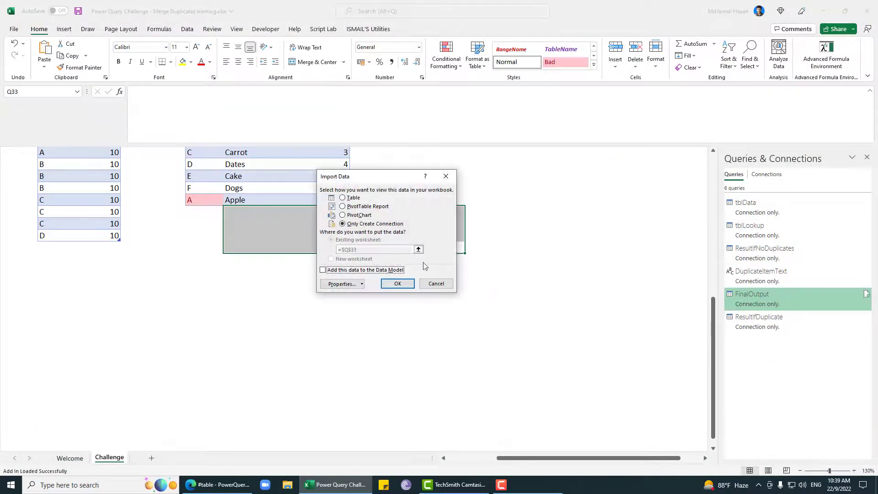
pyautogui.click(350, 199)
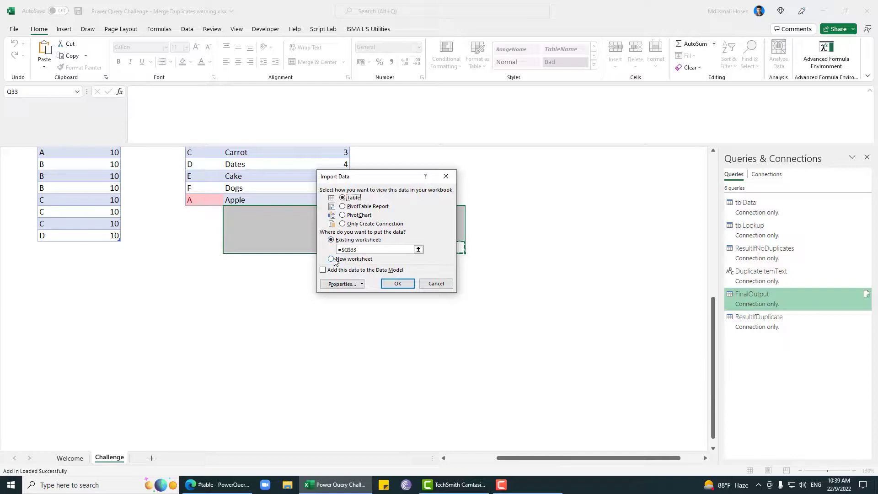
pyautogui.click(352, 259)
pyautogui.click(397, 284)
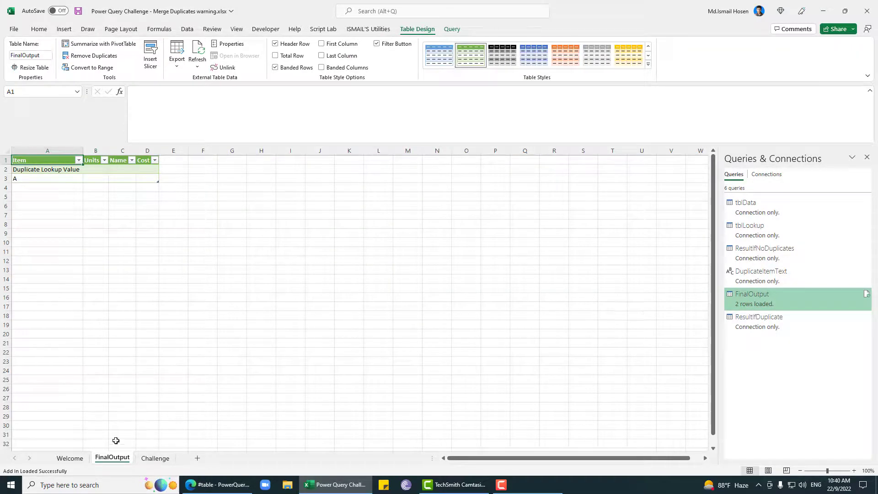
# Delete the FinalOutput worksheet and confirm the deletion
pyautogui.rightClick(113, 457)
pyautogui.click(137, 340)
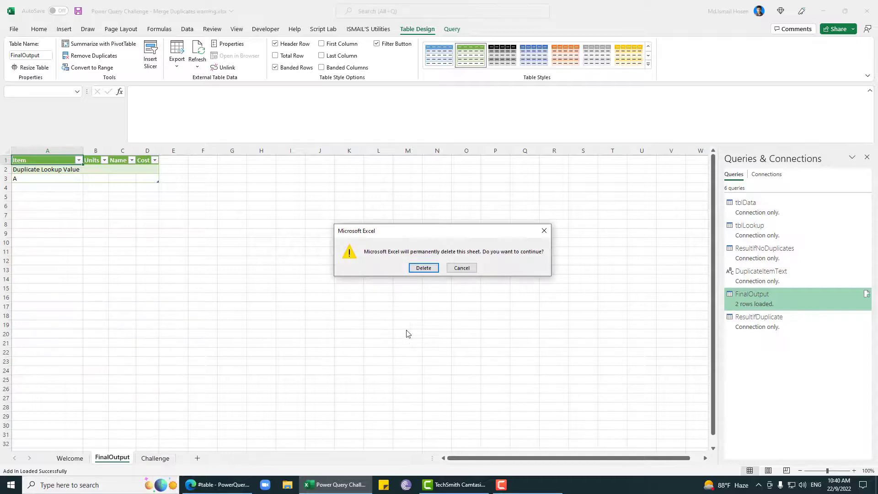
pyautogui.click(419, 271)
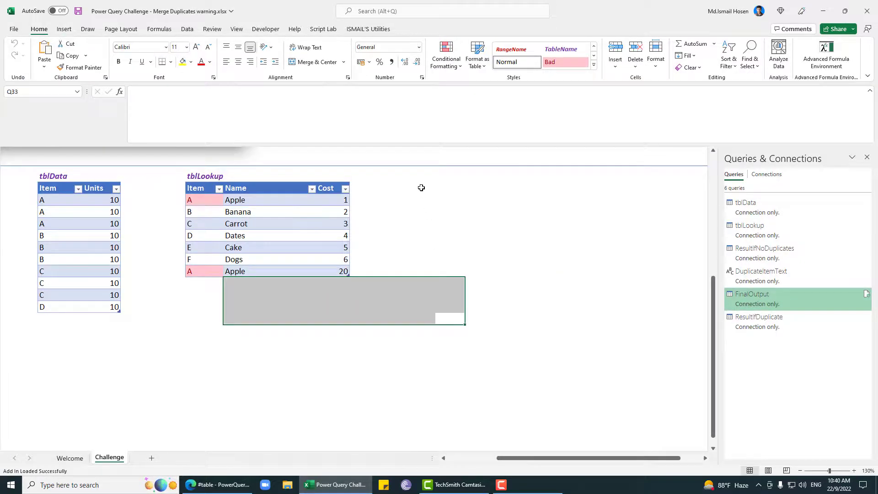
# Load the FinalOutput query as a table into the existing Challenge worksheet at cell P22
pyautogui.click(421, 187)
pyautogui.rightClick(763, 298)
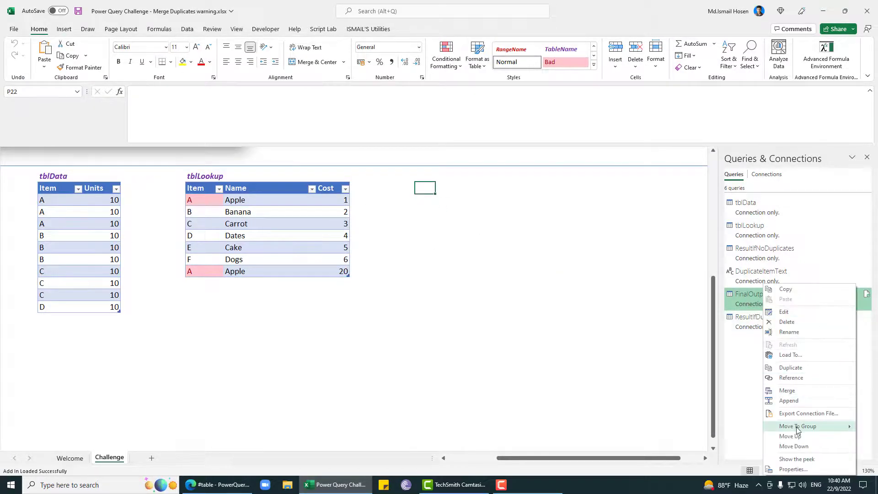
pyautogui.click(791, 355)
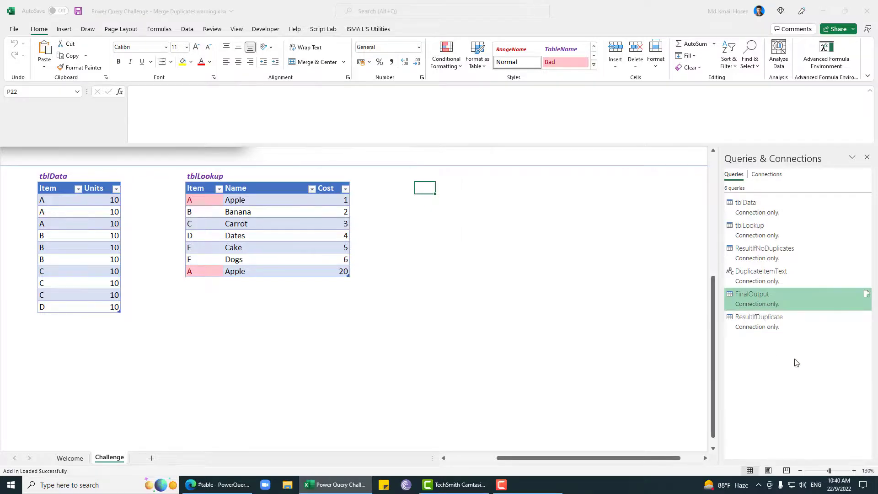
pyautogui.click(355, 198)
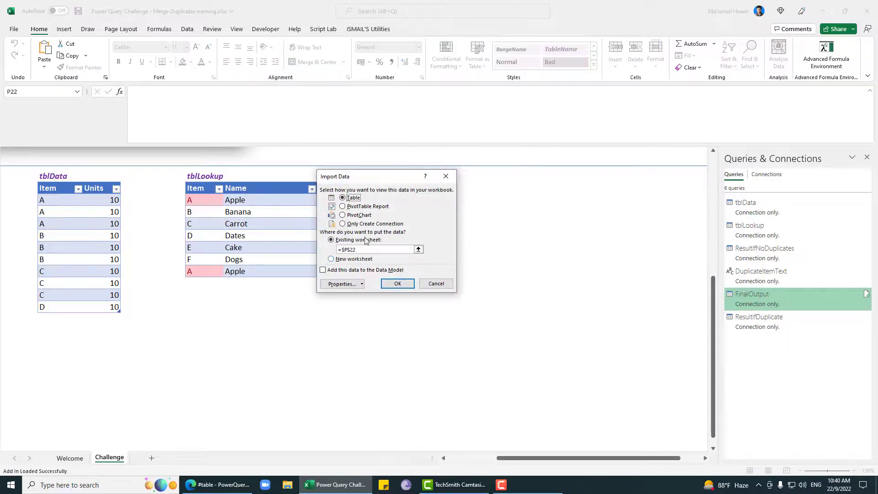
pyautogui.click(397, 283)
pyautogui.scroll(2, 370, 342)
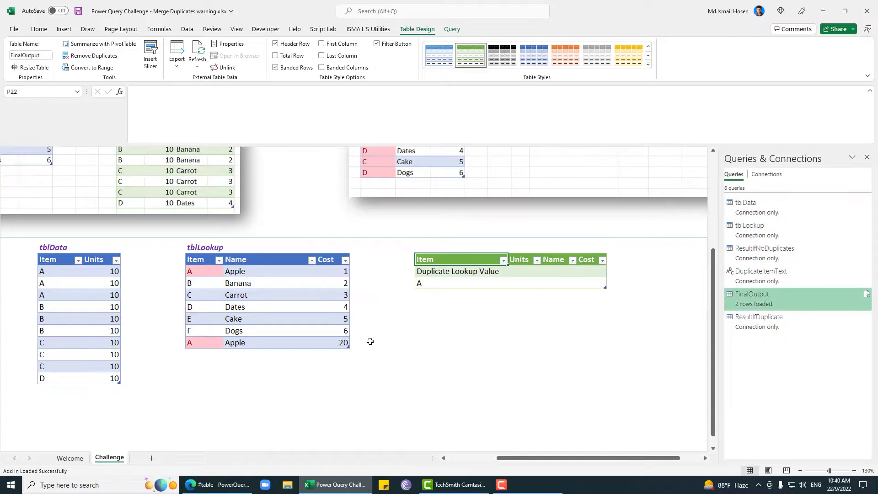
# Add two rows with Item F directly below the last row of tblLookup
pyautogui.click(199, 356)
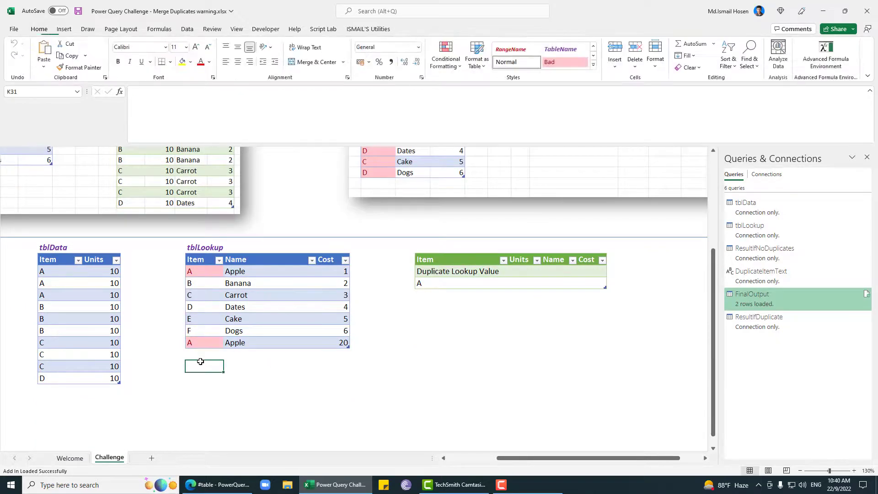
pyautogui.write('F')
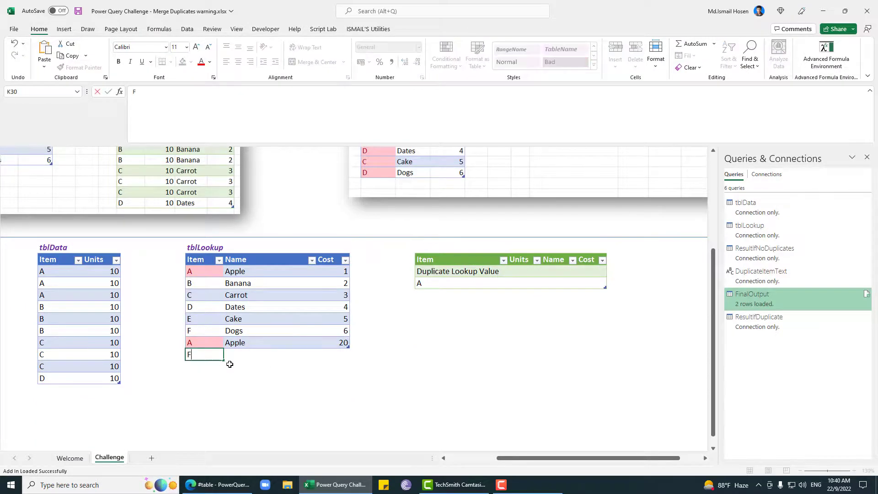
pyautogui.press('Return')
pyautogui.write('F')
pyautogui.press('Return')
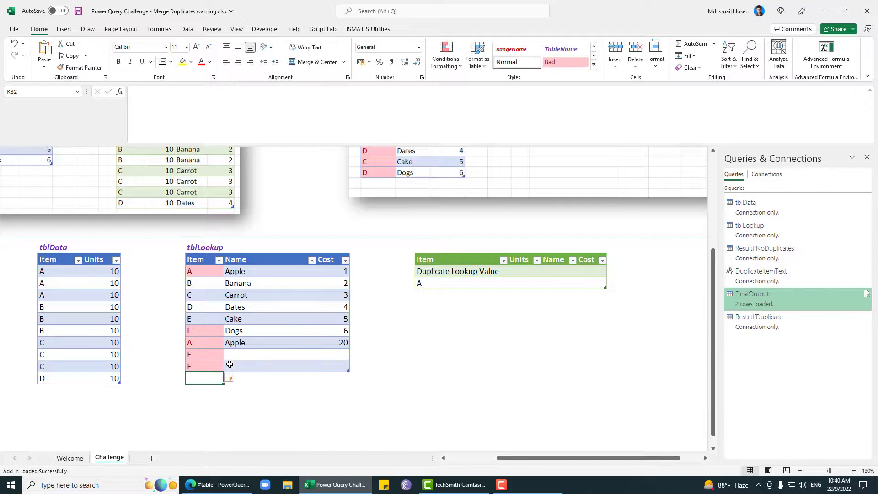
# Enter Apple as the Name in both new F rows of tblLookup
pyautogui.press('Up')
pyautogui.press('Up')
pyautogui.press('Right')
pyautogui.write('Apple')
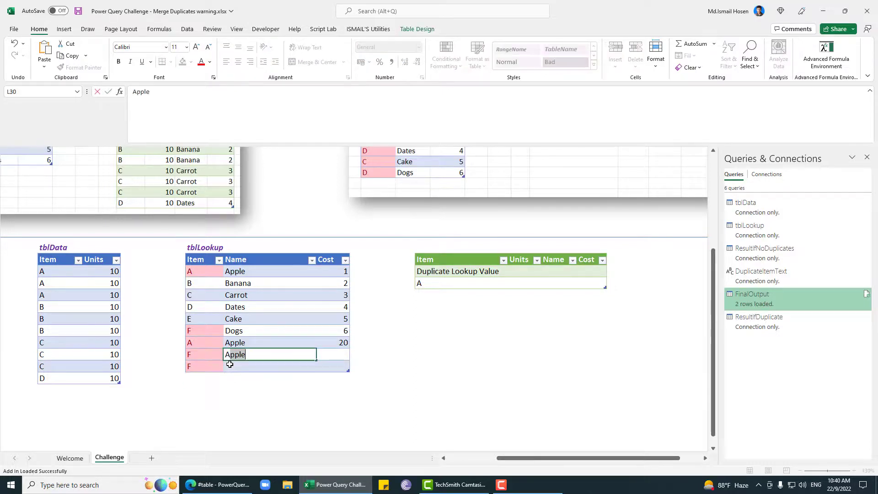
pyautogui.press('Return')
pyautogui.write('Apple')
# Set the Cost of the two new F rows in tblLookup to 13 and 23
pyautogui.press('Right')
pyautogui.press('Up')
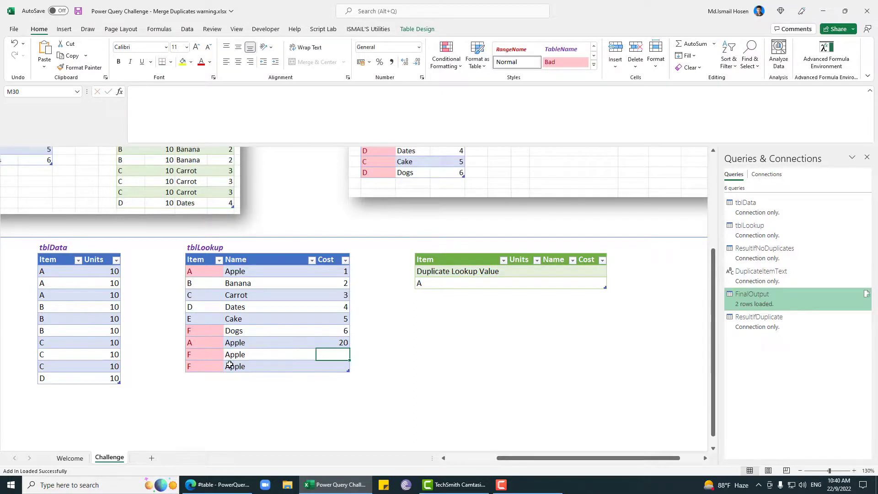
pyautogui.write('13')
pyautogui.press('Right')
pyautogui.press('Left')
pyautogui.press('Down')
pyautogui.write('23')
pyautogui.click(430, 342)
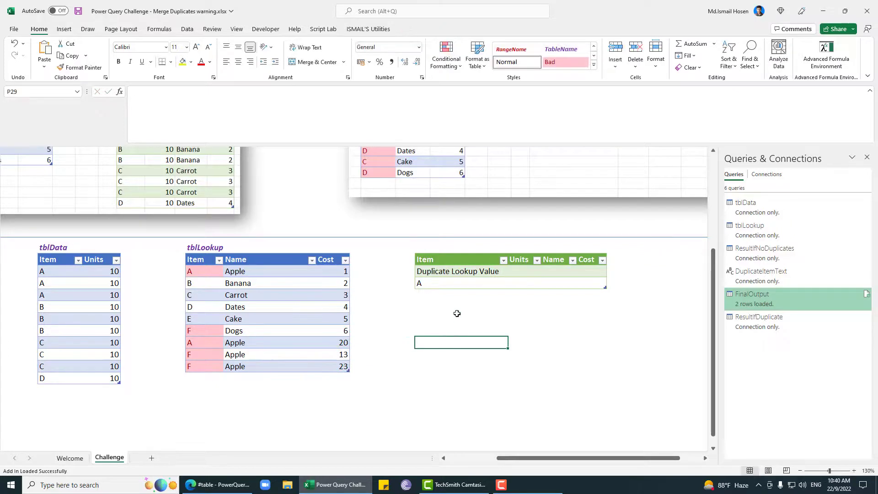
# Refresh the FinalOutput table to reload it with the extended tblLookup data
pyautogui.click(457, 284)
pyautogui.rightClick(457, 284)
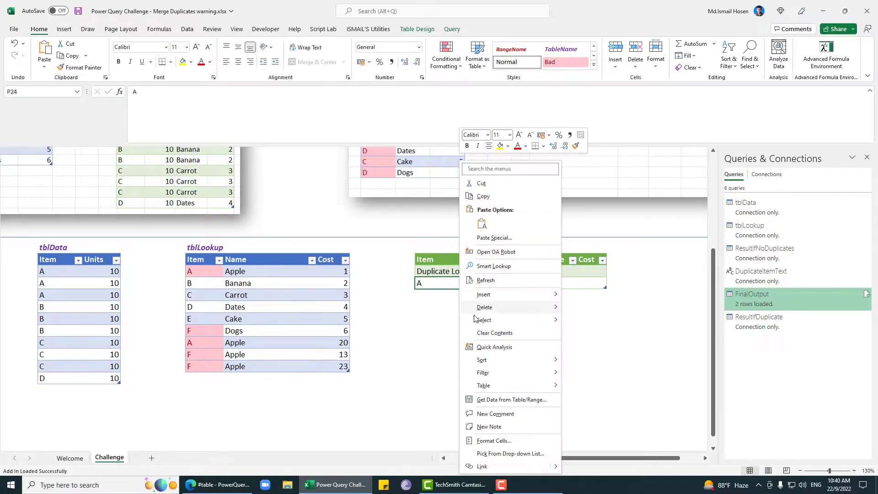
pyautogui.click(488, 281)
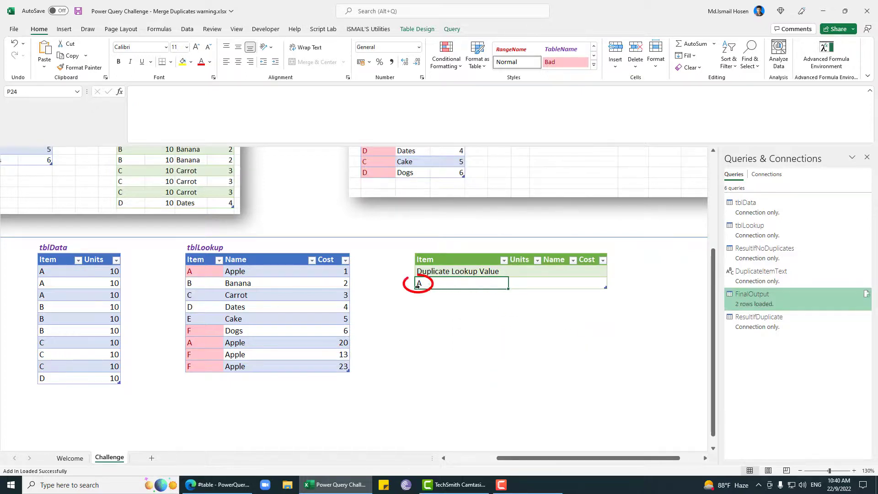
# Add a row to the end of tblData with Item F and 32 Units
pyautogui.click(67, 388)
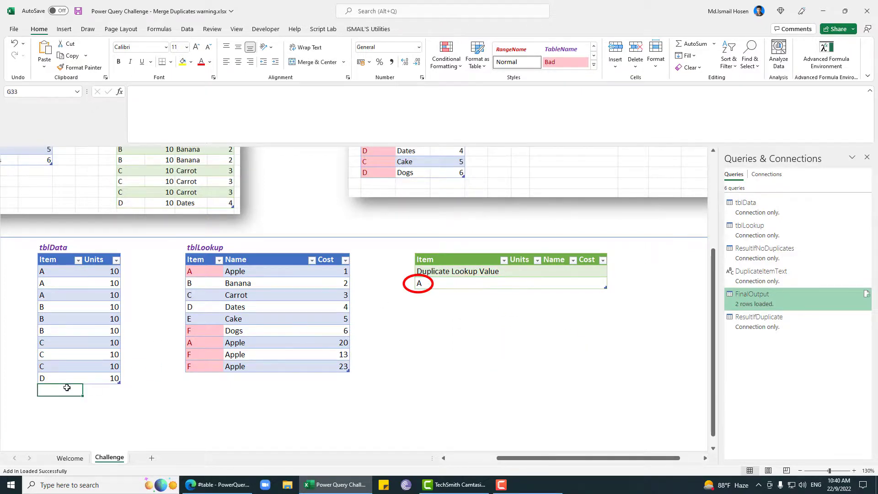
pyautogui.write('F')
pyautogui.press('Tab')
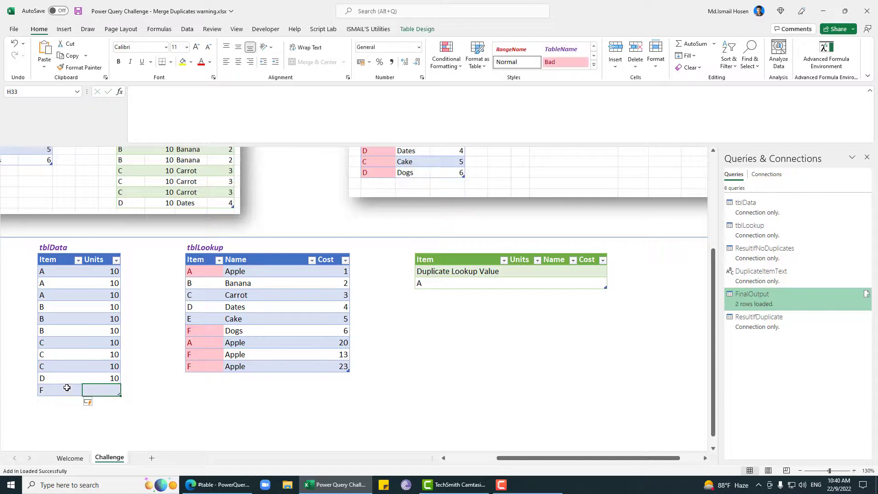
pyautogui.write('32')
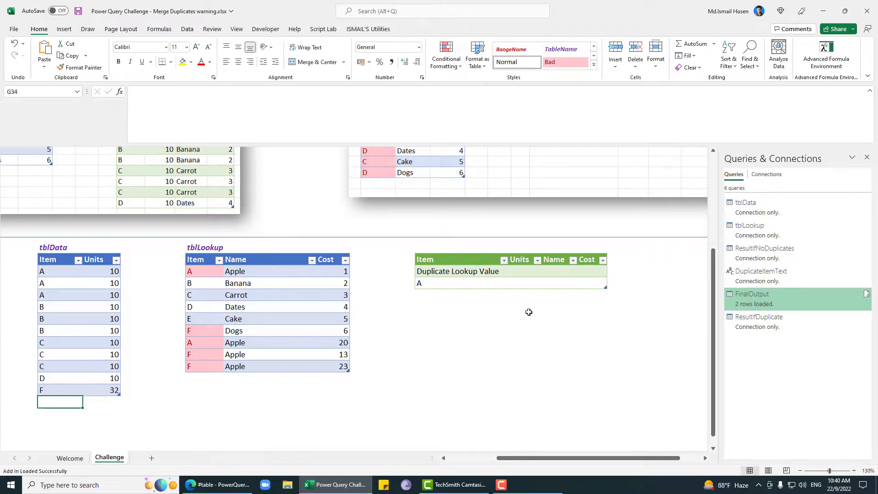
# Refresh the FinalOutput table to rerun the duplicate check with the new F row of tblData
pyautogui.rightClick(488, 280)
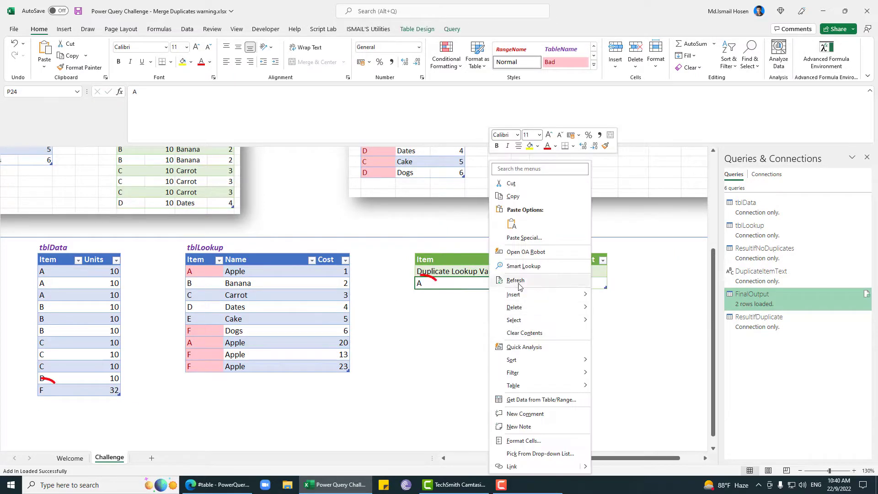
pyautogui.click(517, 281)
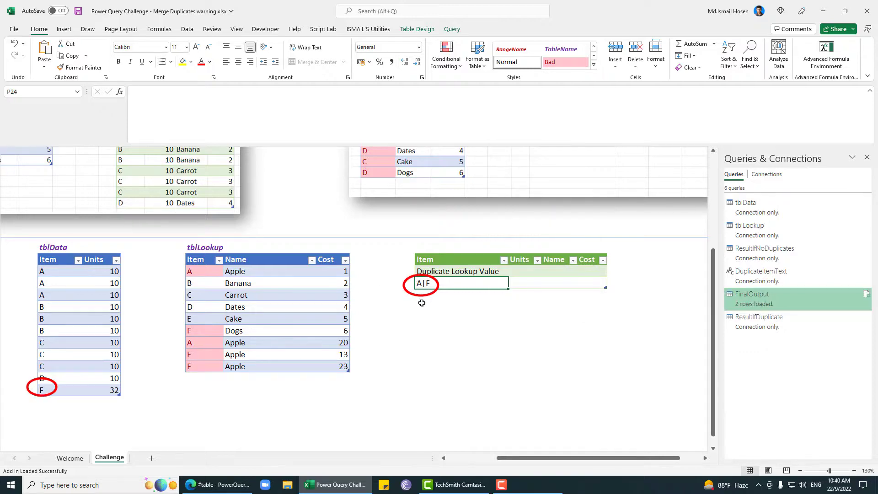
pyautogui.scroll(5, 422, 303)
pyautogui.scroll(-4, 423, 296)
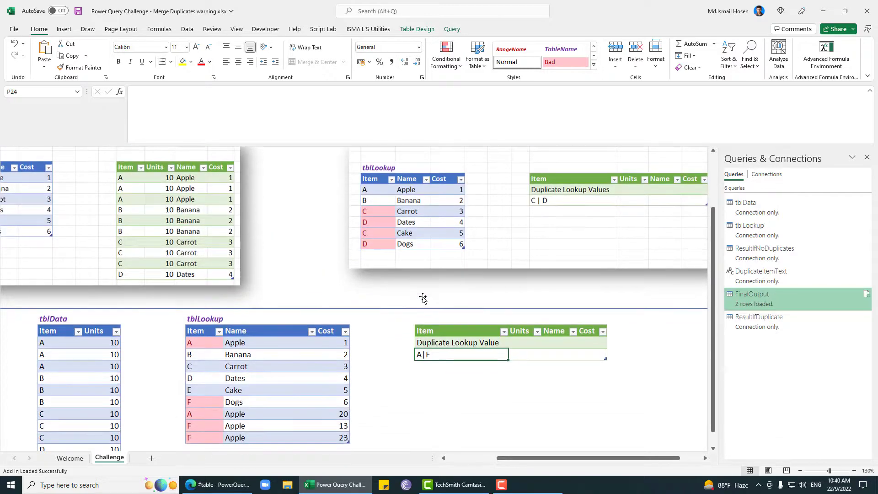
pyautogui.click(91, 342)
pyautogui.click(479, 280)
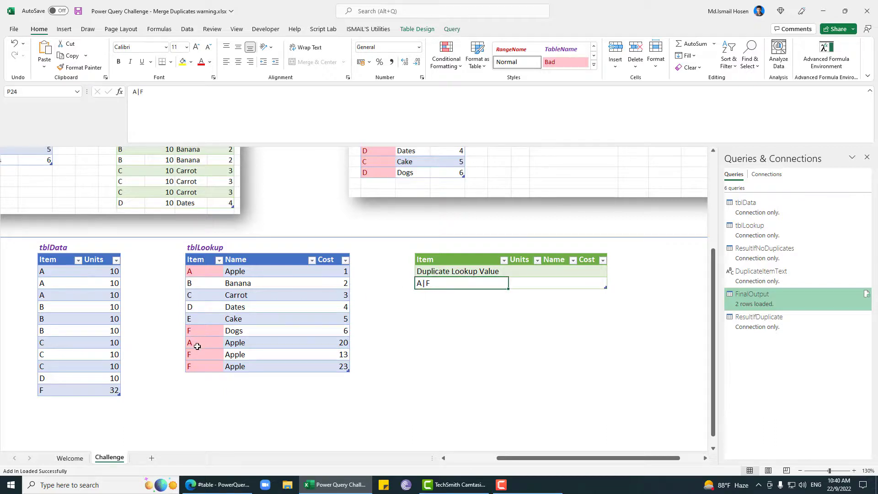
# Delete the last four rows of tblLookup, from the F Dogs row to the final F Apple row
pyautogui.moveTo(195, 332); pyautogui.dragTo(346, 370)
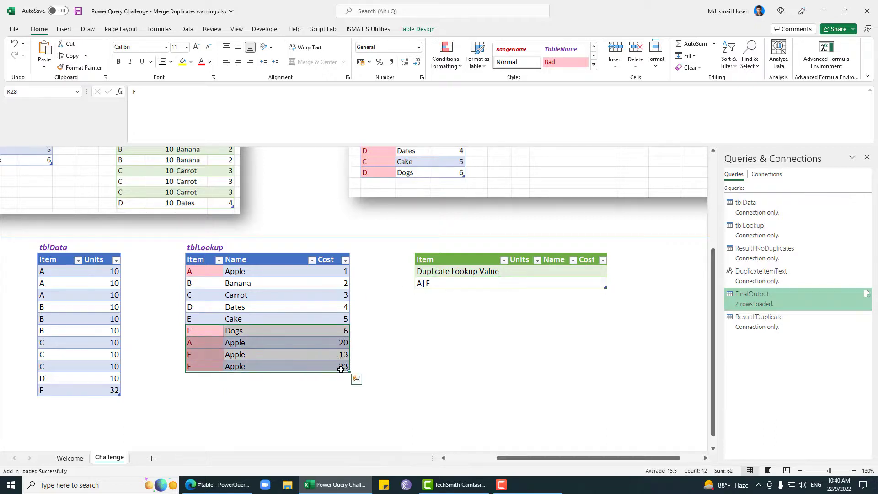
pyautogui.rightClick(346, 371)
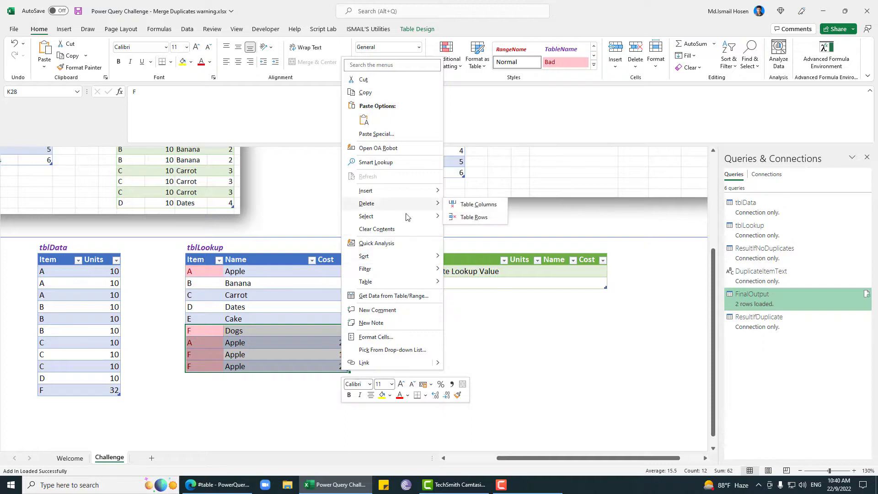
pyautogui.moveTo(442, 220)
pyautogui.press('Escape')
# Refresh the FinalOutput table to reload it from the shortened tblLookup without duplicate items
pyautogui.click(465, 282)
pyautogui.rightClick(465, 282)
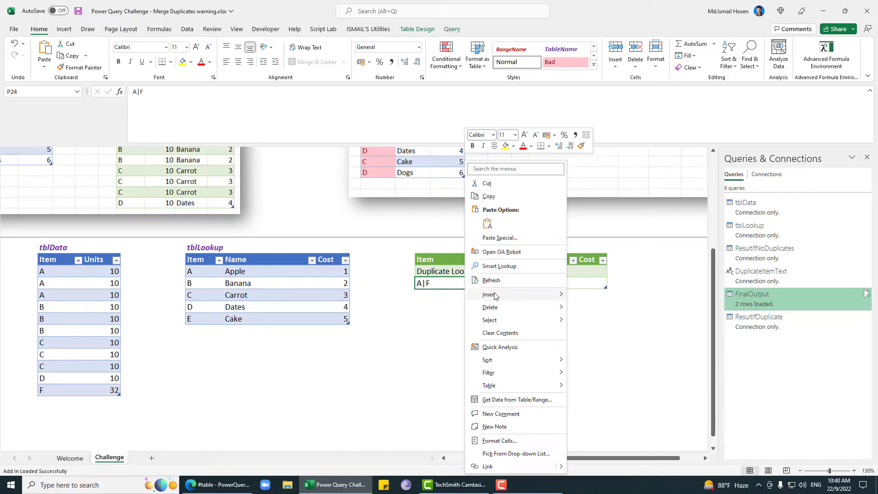
pyautogui.click(497, 282)
pyautogui.click(480, 370)
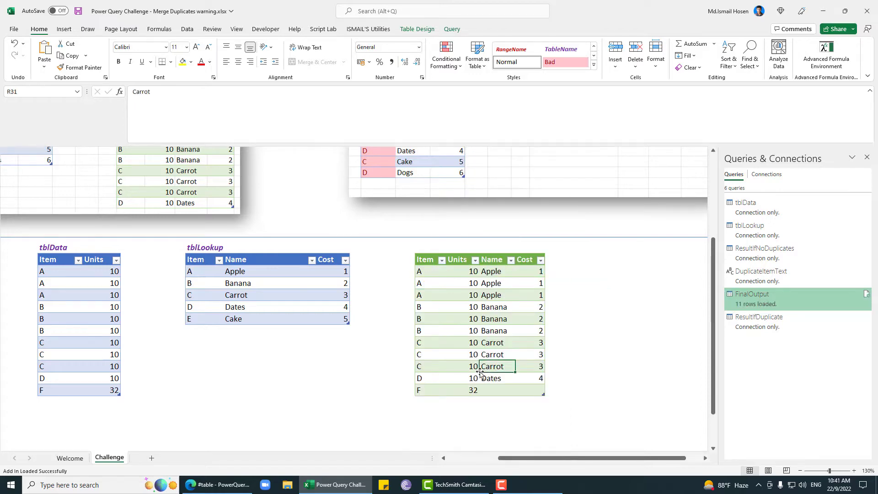
pyautogui.click(437, 274)
pyautogui.scroll(4, 443, 283)
pyautogui.scroll(-5, 446, 284)
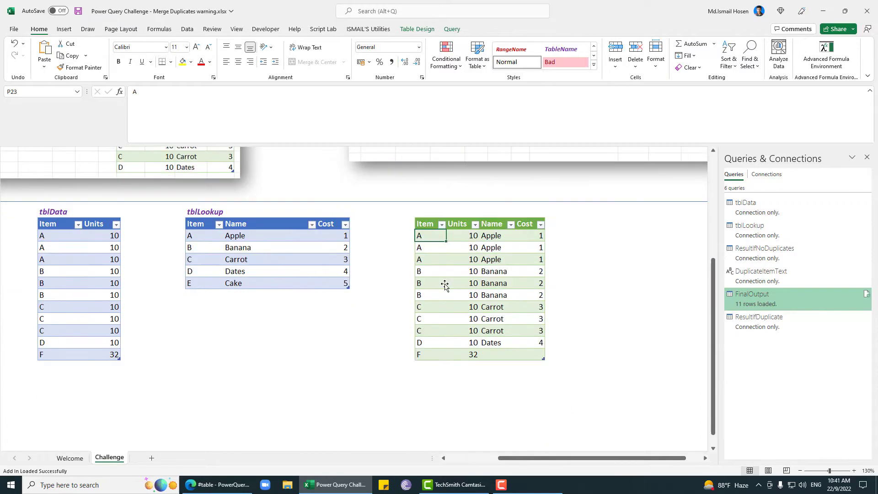
# Save the workbook with the refreshed output table
pyautogui.click(491, 288)
pyautogui.click(462, 331)
pyautogui.hotkey('ctrl', 's')
pyautogui.scroll(4, 314, 309)
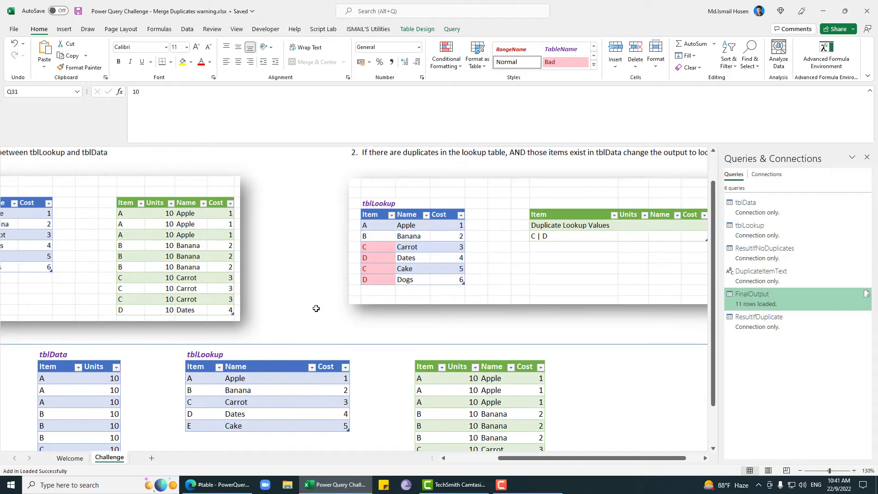
pyautogui.scroll(-3, 338, 313)
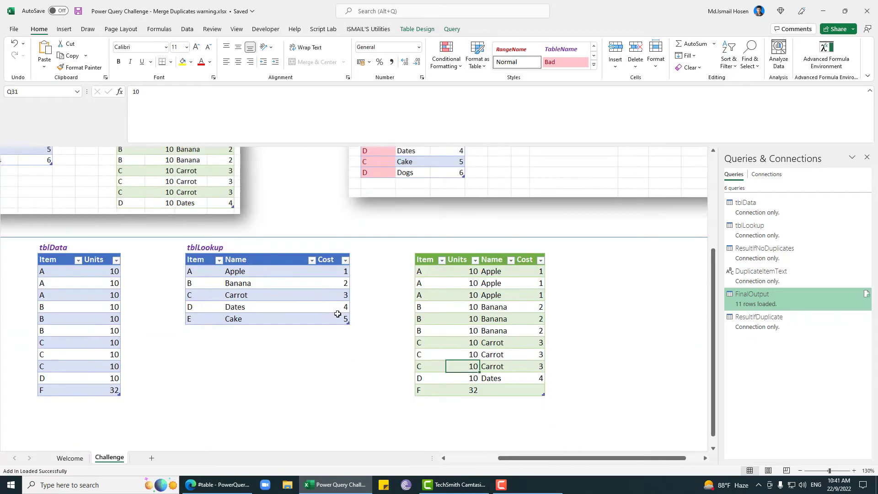
pyautogui.click(486, 280)
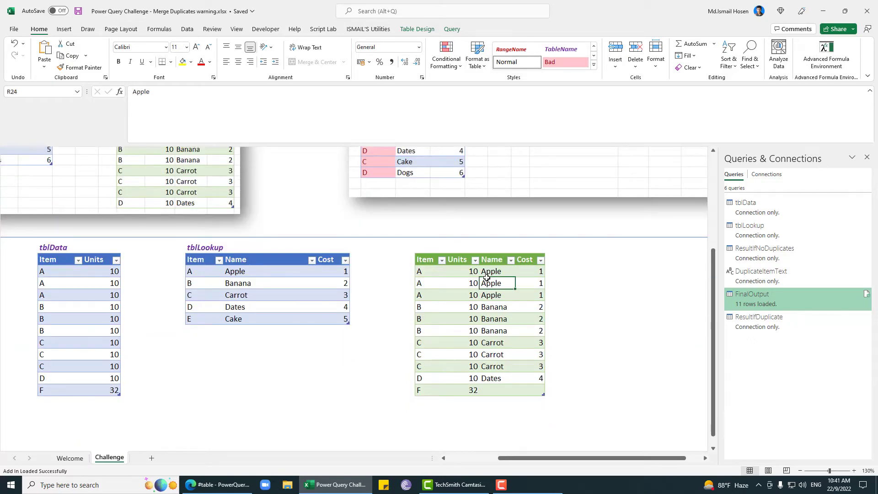
pyautogui.click(440, 283)
pyautogui.click(509, 480)
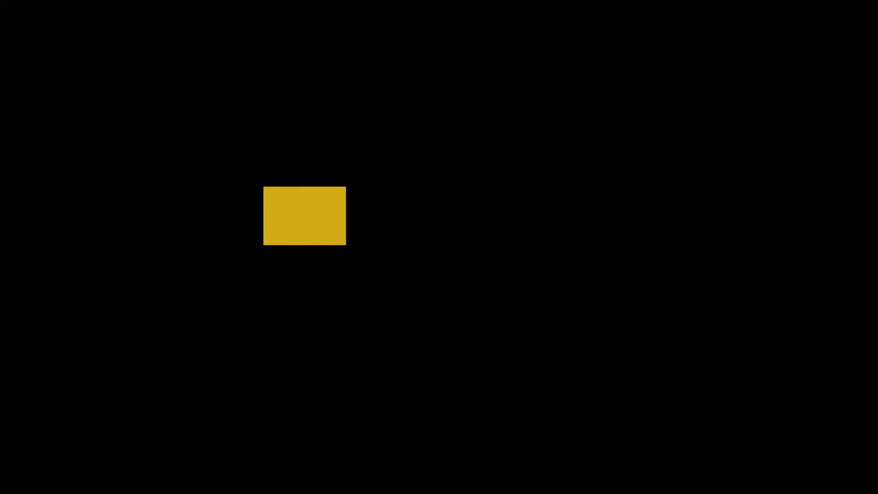